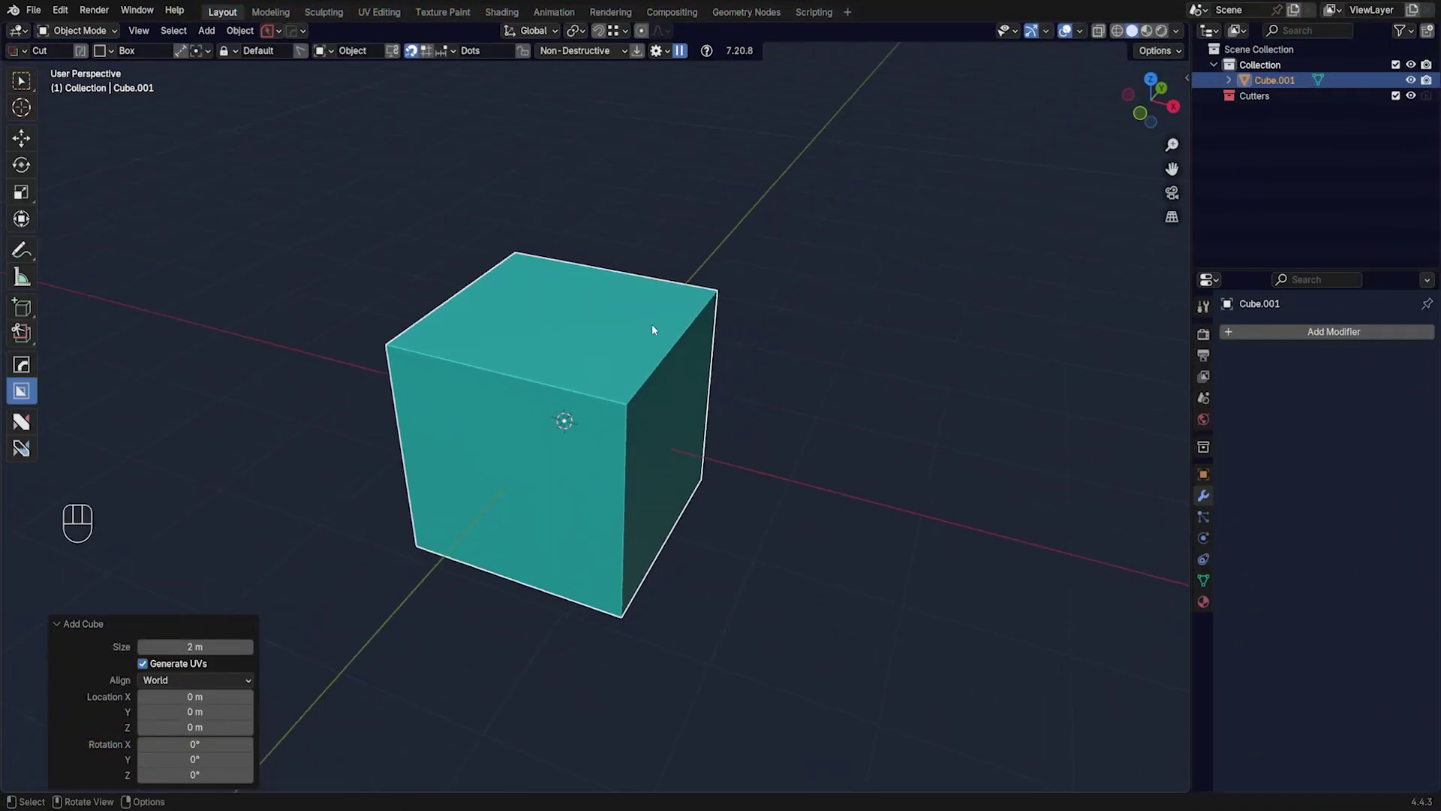
Cut a rectangular notch down through the cube's upper face at its +X side
{"action": "mouse_move", "coordinate": [652, 329]}
{"action": "left_mouse_down"}
{"action": "mouse_move", "coordinate": [679, 383]}
{"action": "mouse_move", "coordinate": [691, 499]}
{"action": "mouse_move", "coordinate": [688, 486]}
{"action": "left_mouse_up"}
{"action": "middle_click_drag", "start_coordinate": [687, 486], "coordinate": [700, 456]}
Try mirroring the notched cube across the X axis as a new modifier, using the cursor as pivot
{"action": "key", "text": "alt+x"}
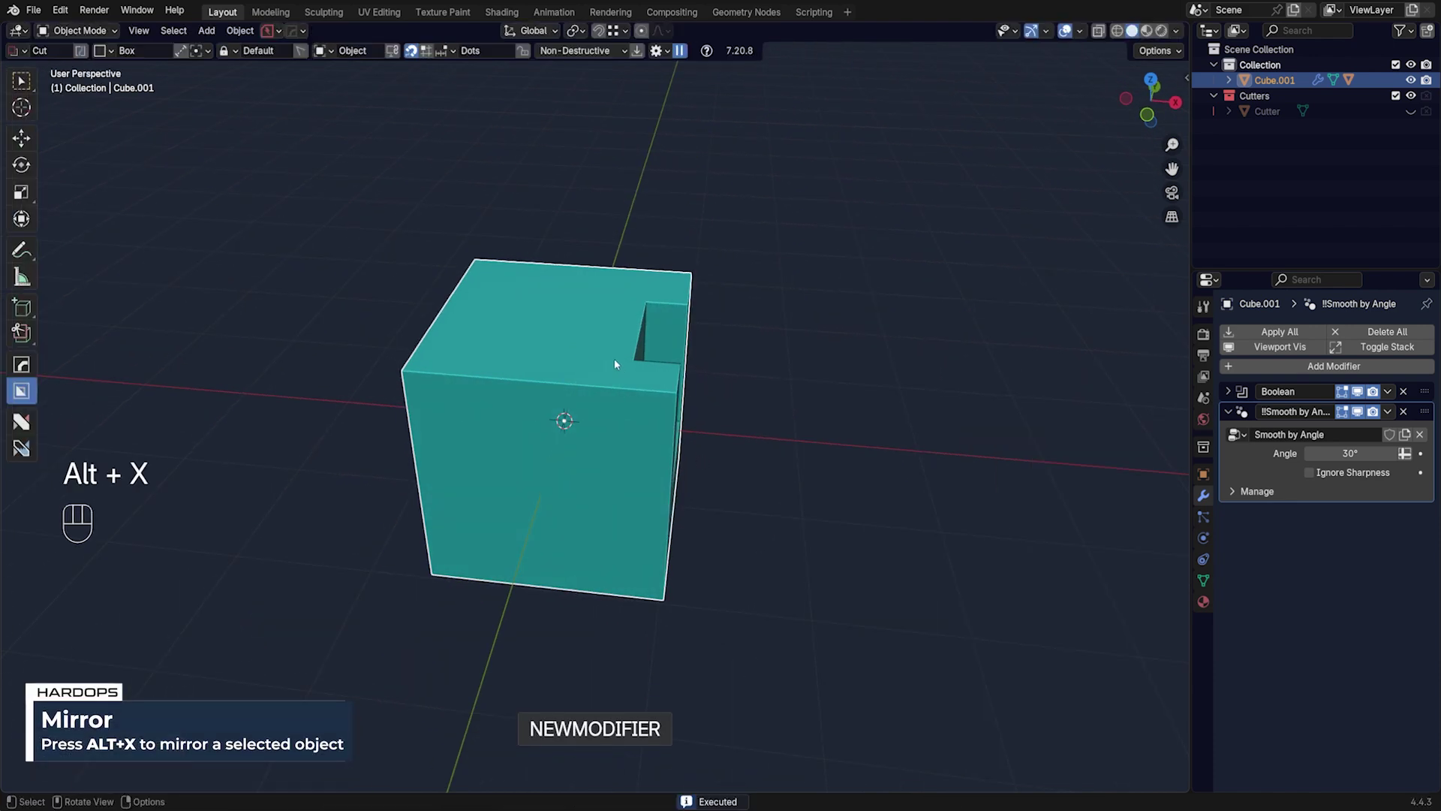
{"action": "key", "text": "alt+x"}
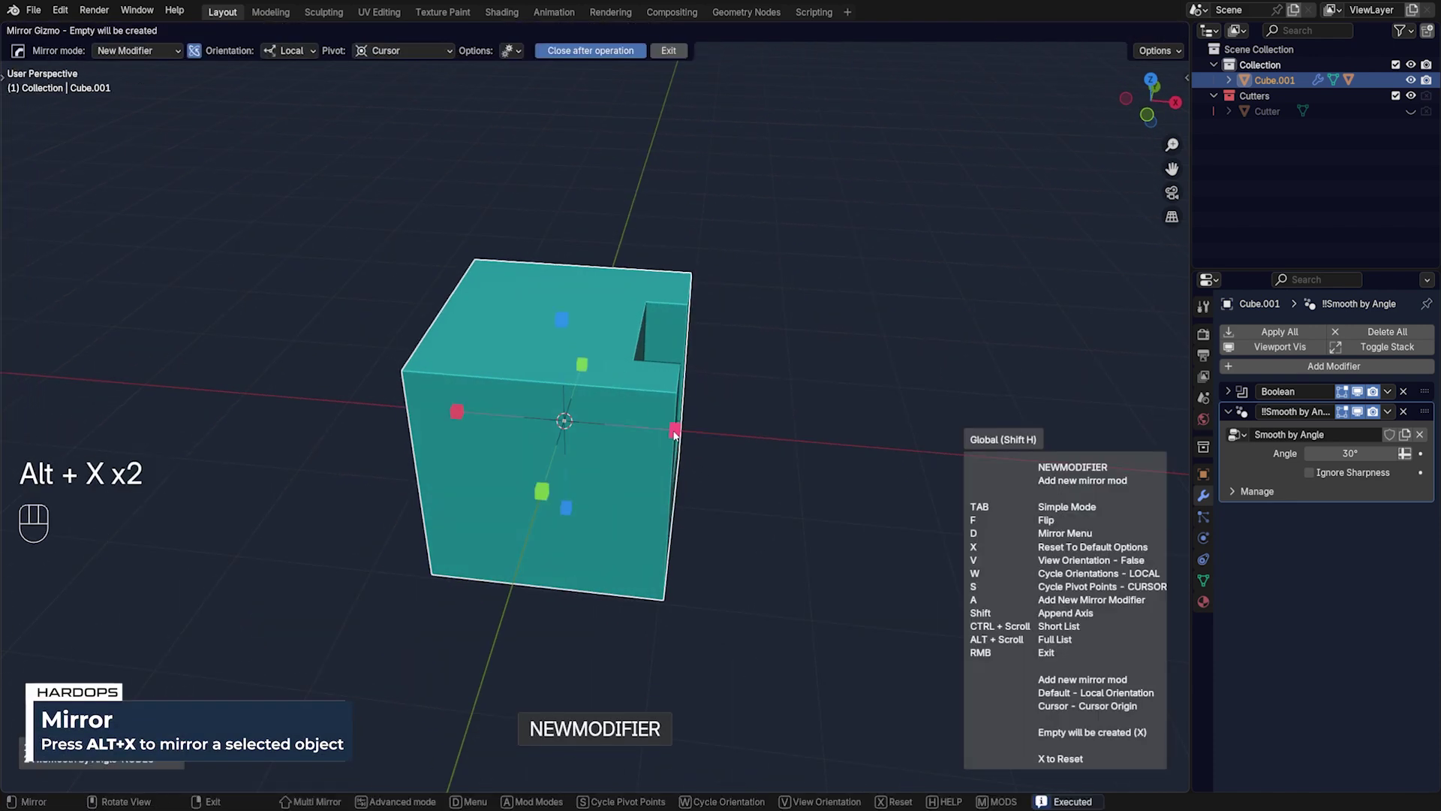
{"action": "left_click", "coordinate": [675, 433]}
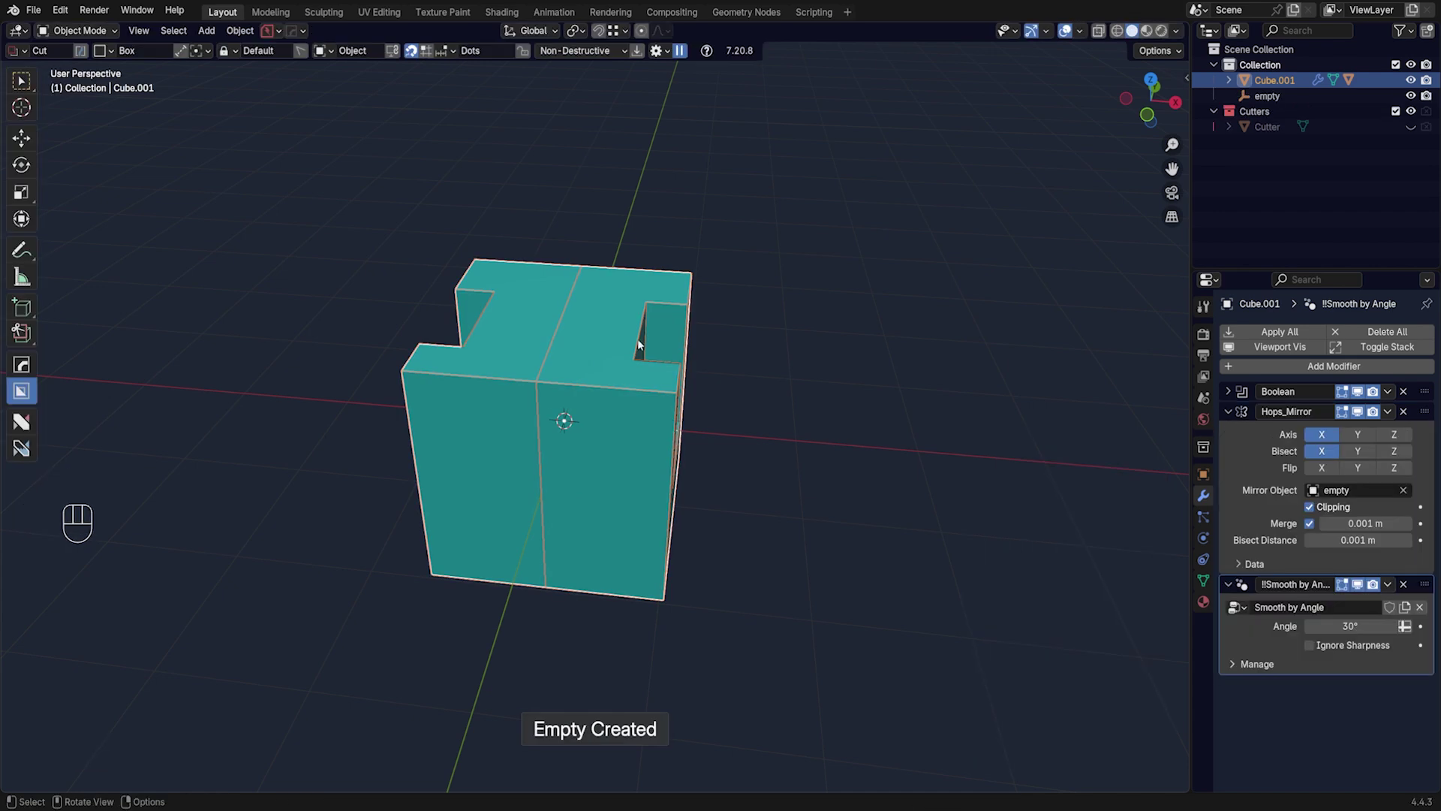
{"action": "middle_click_drag", "start_coordinate": [492, 379], "coordinate": [489, 345]}
{"action": "key", "text": "ctrl+z"}
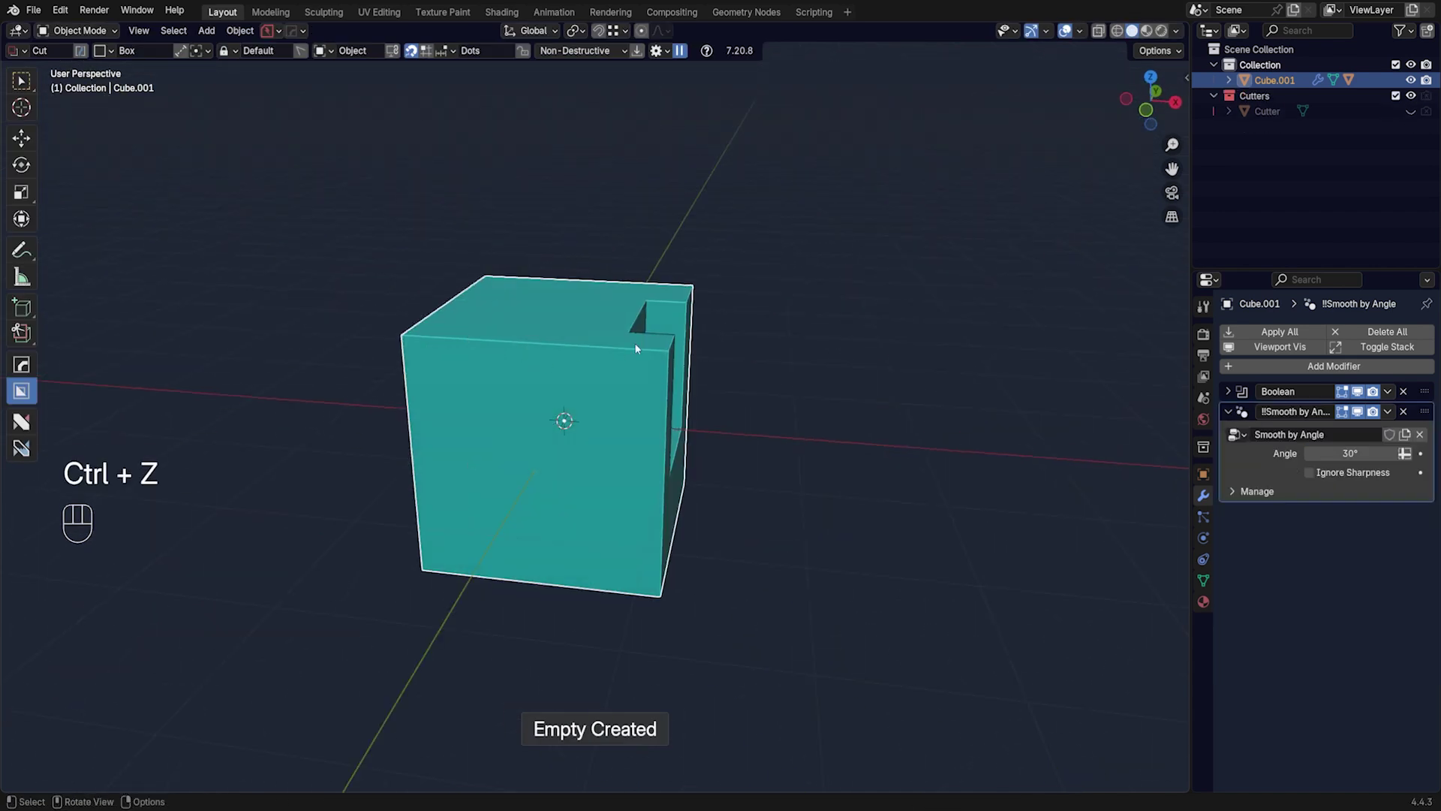
Restart the mirror tool, compare its simple and advanced modes, and examine the extra options
{"action": "middle_click_drag", "start_coordinate": [633, 342], "coordinate": [640, 342]}
{"action": "key", "text": "alt+x"}
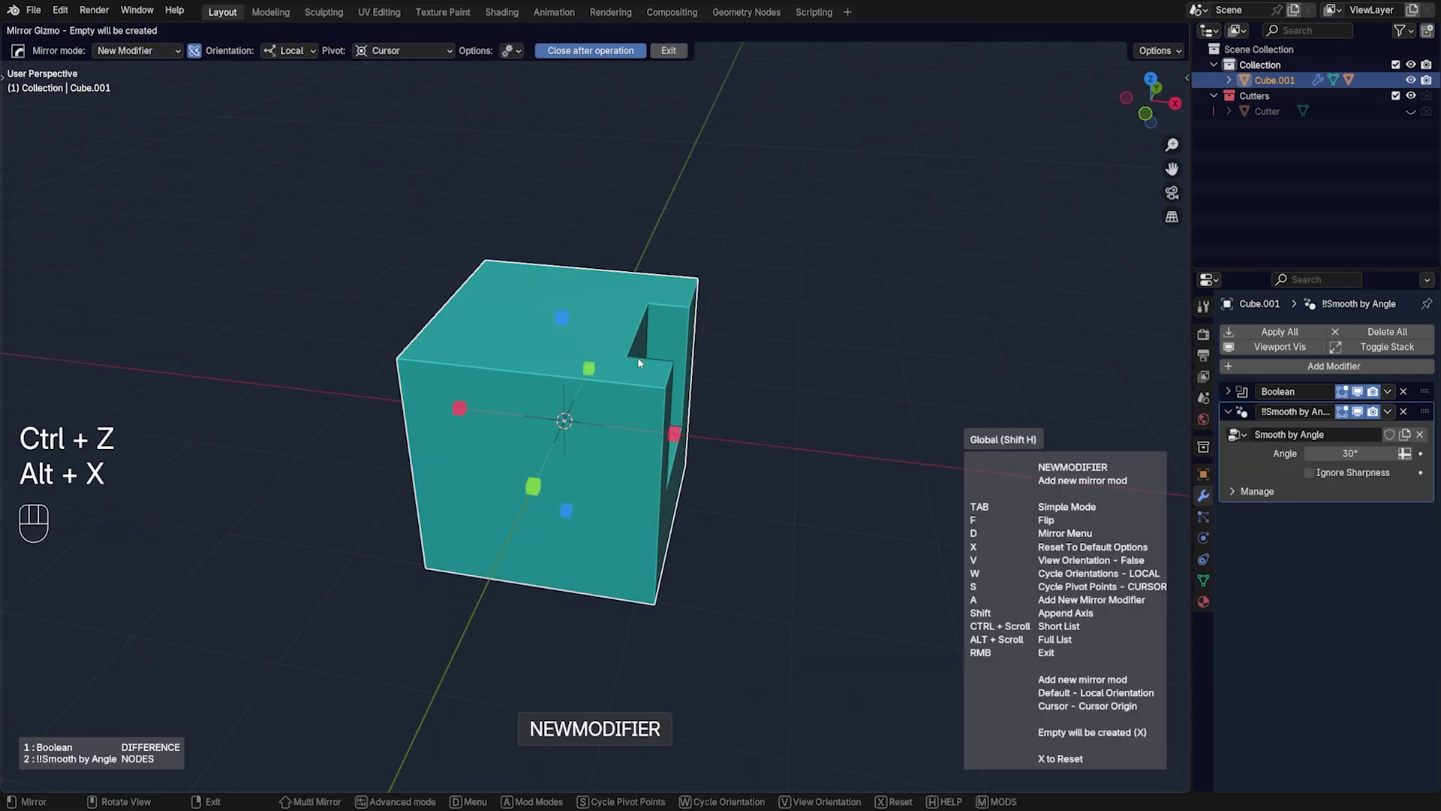
{"action": "key", "text": "Tab"}
{"action": "key", "text": "Tab"}
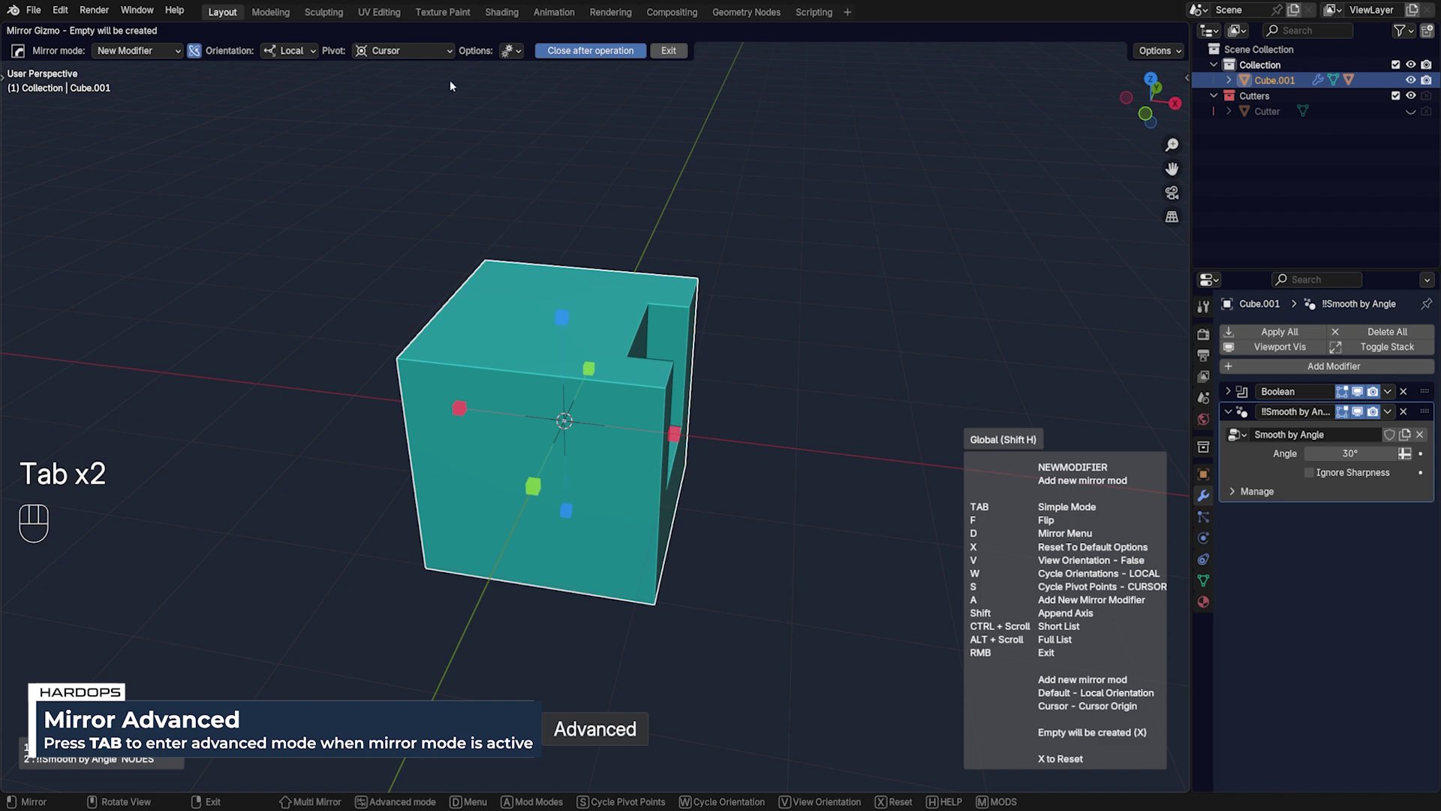
{"action": "key", "text": "Tab"}
{"action": "key", "text": "Tab"}
{"action": "left_click", "coordinate": [511, 50]}
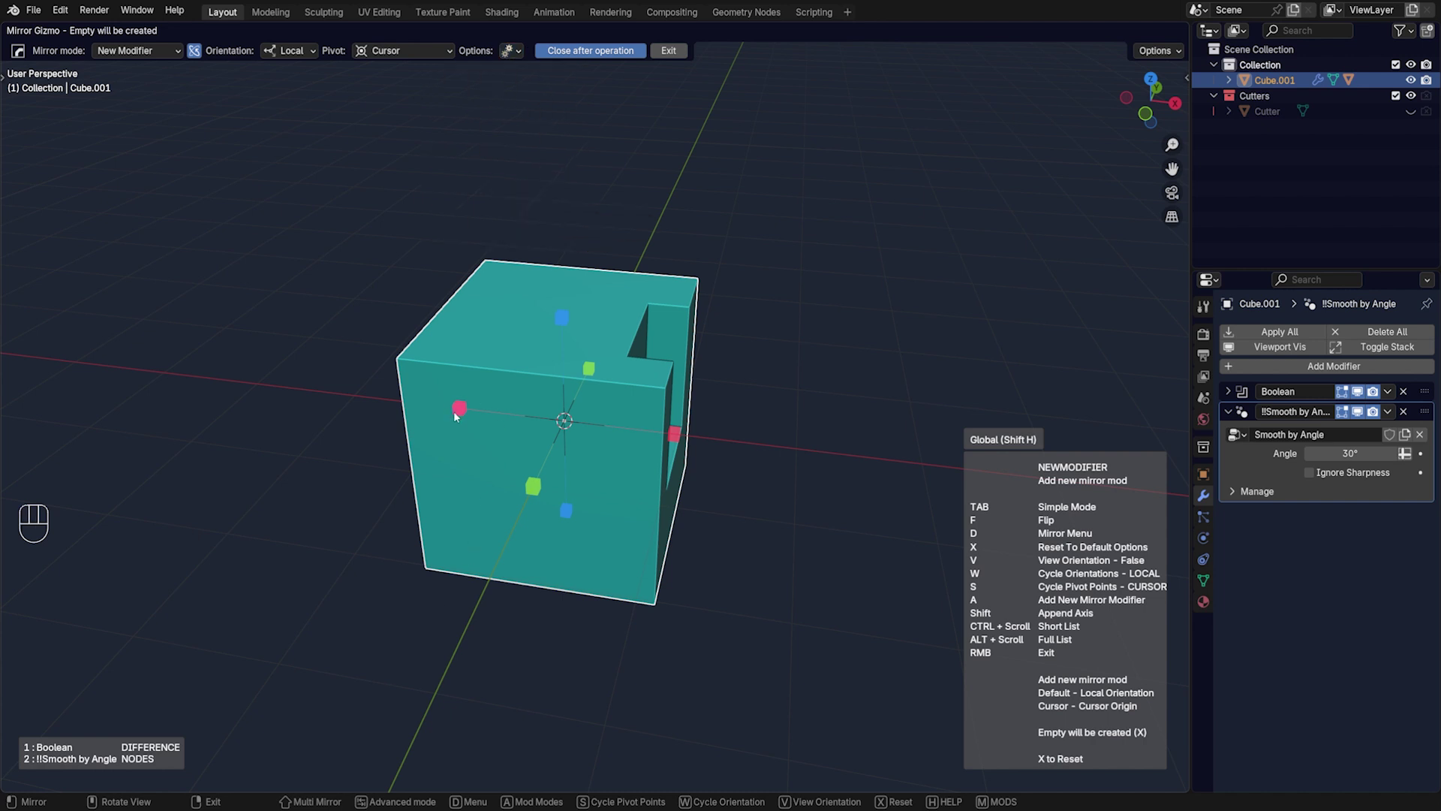
Try mirroring the cube across X from the axis handle opposite the notch
{"action": "key", "text": "ctrl+z"}
{"action": "key", "text": "alt+x"}
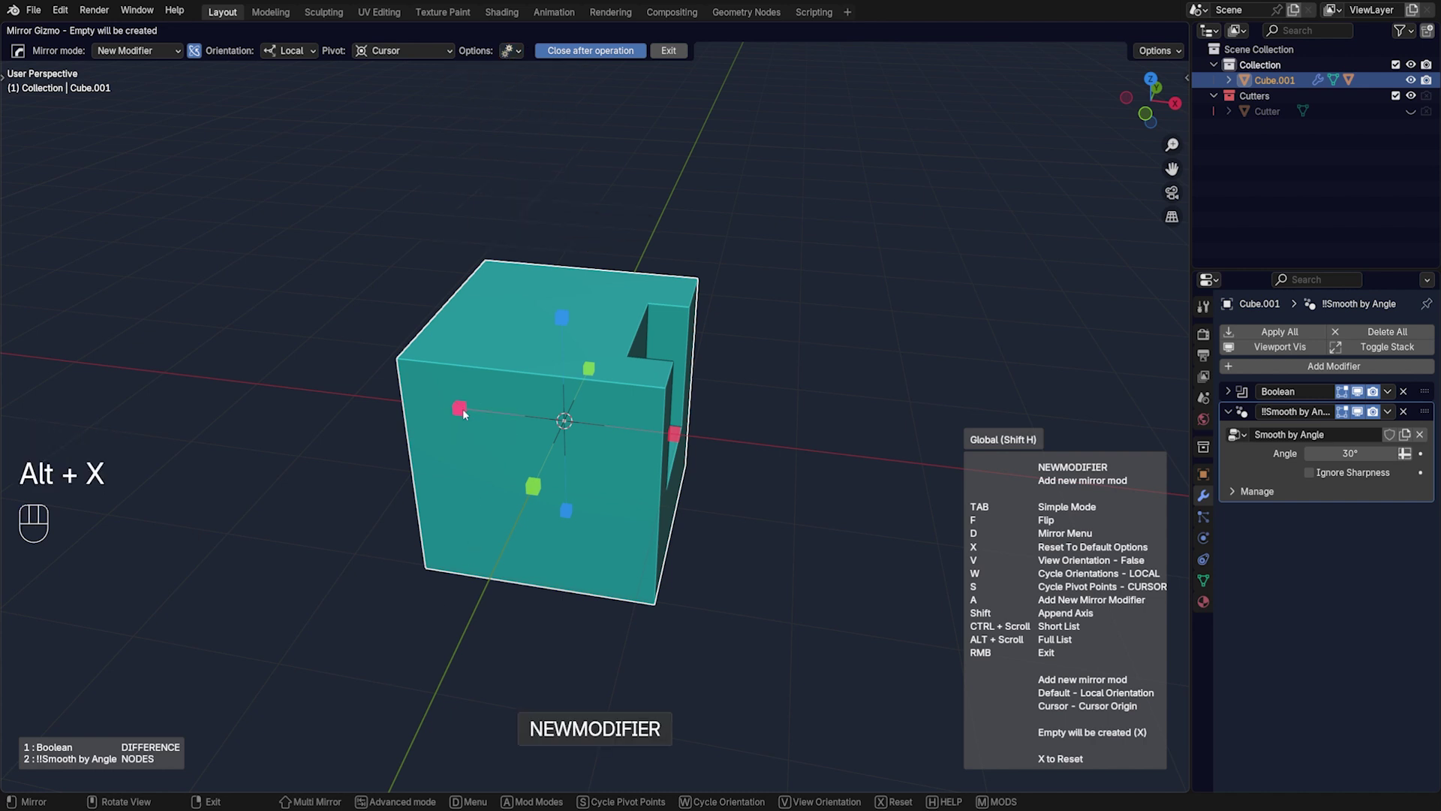
{"action": "left_click", "coordinate": [461, 409]}
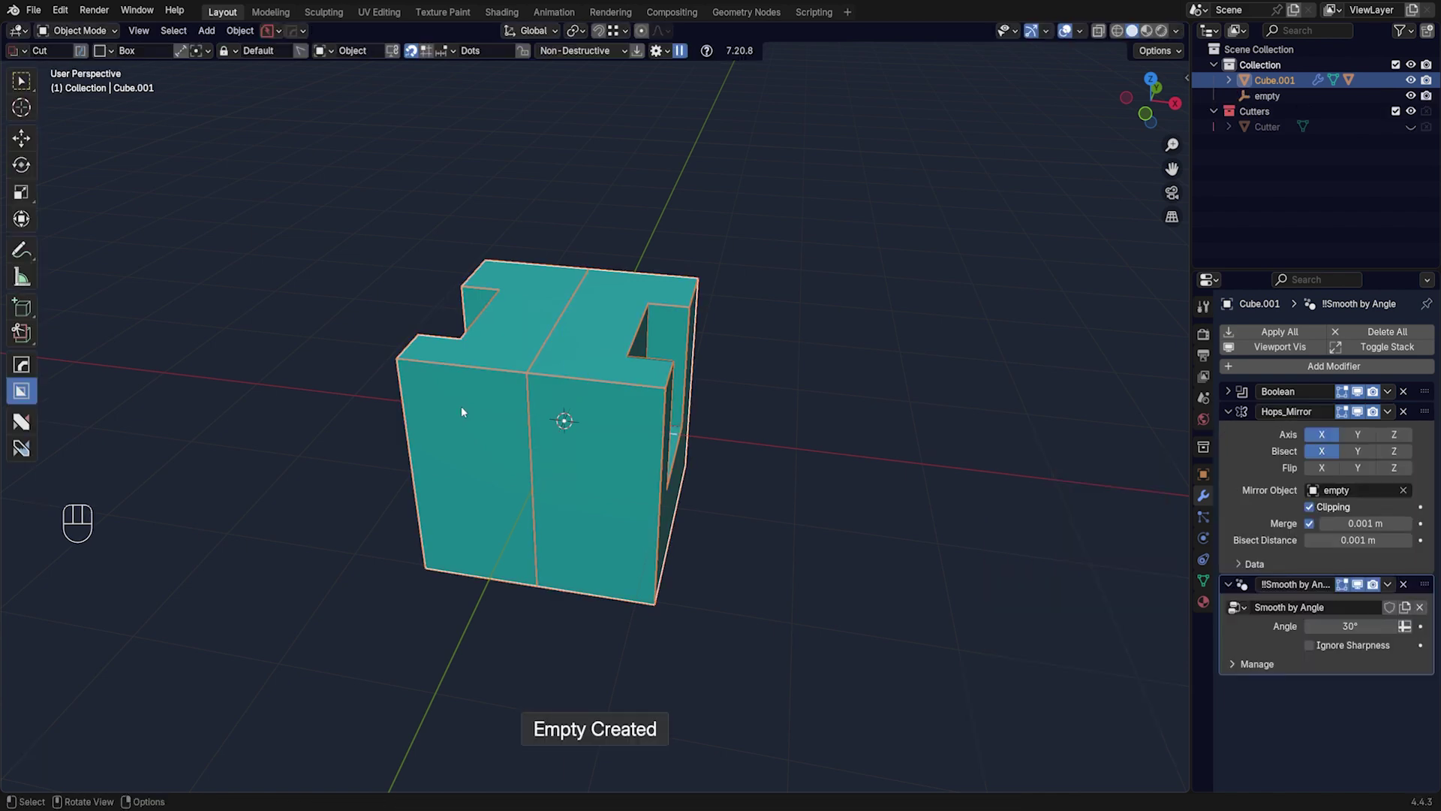
{"action": "key", "text": "ctrl+z"}
{"action": "middle_click_drag", "start_coordinate": [517, 124], "coordinate": [623, 409]}
{"action": "key", "text": "alt+x"}
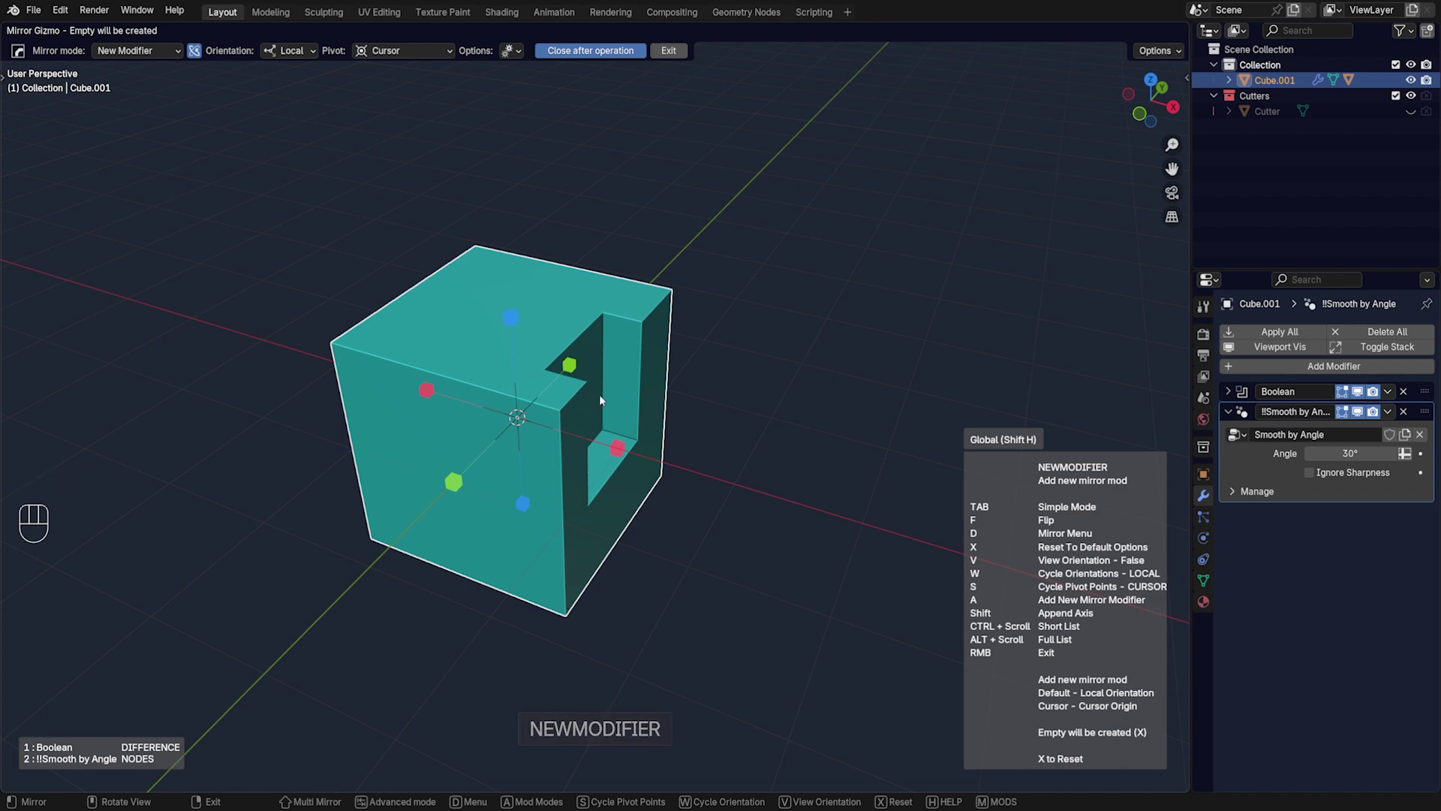
{"action": "mouse_move", "coordinate": [600, 394]}
{"action": "middle_mouse_down"}
{"action": "mouse_move", "coordinate": [549, 374]}
{"action": "mouse_move", "coordinate": [673, 393]}
{"action": "mouse_move", "coordinate": [612, 381]}
{"action": "middle_mouse_up"}
{"action": "middle_click_drag", "start_coordinate": [509, 394], "coordinate": [550, 422]}
{"action": "right_click", "coordinate": [580, 414]}
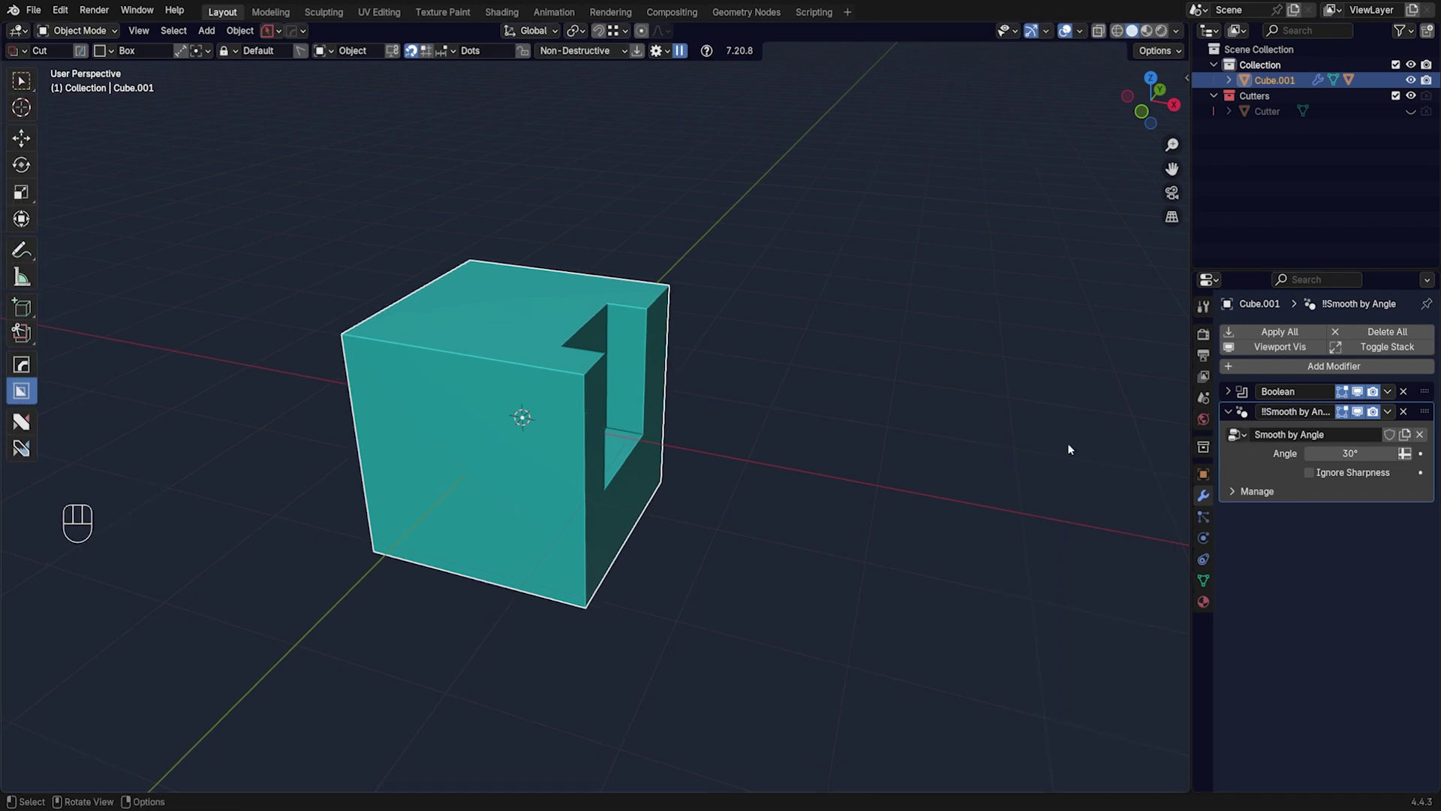
Try mirroring the cube across X from the axis handle on the notched side, with the cursor as pivot
{"action": "key", "text": "alt+x"}
{"action": "left_click", "coordinate": [635, 435]}
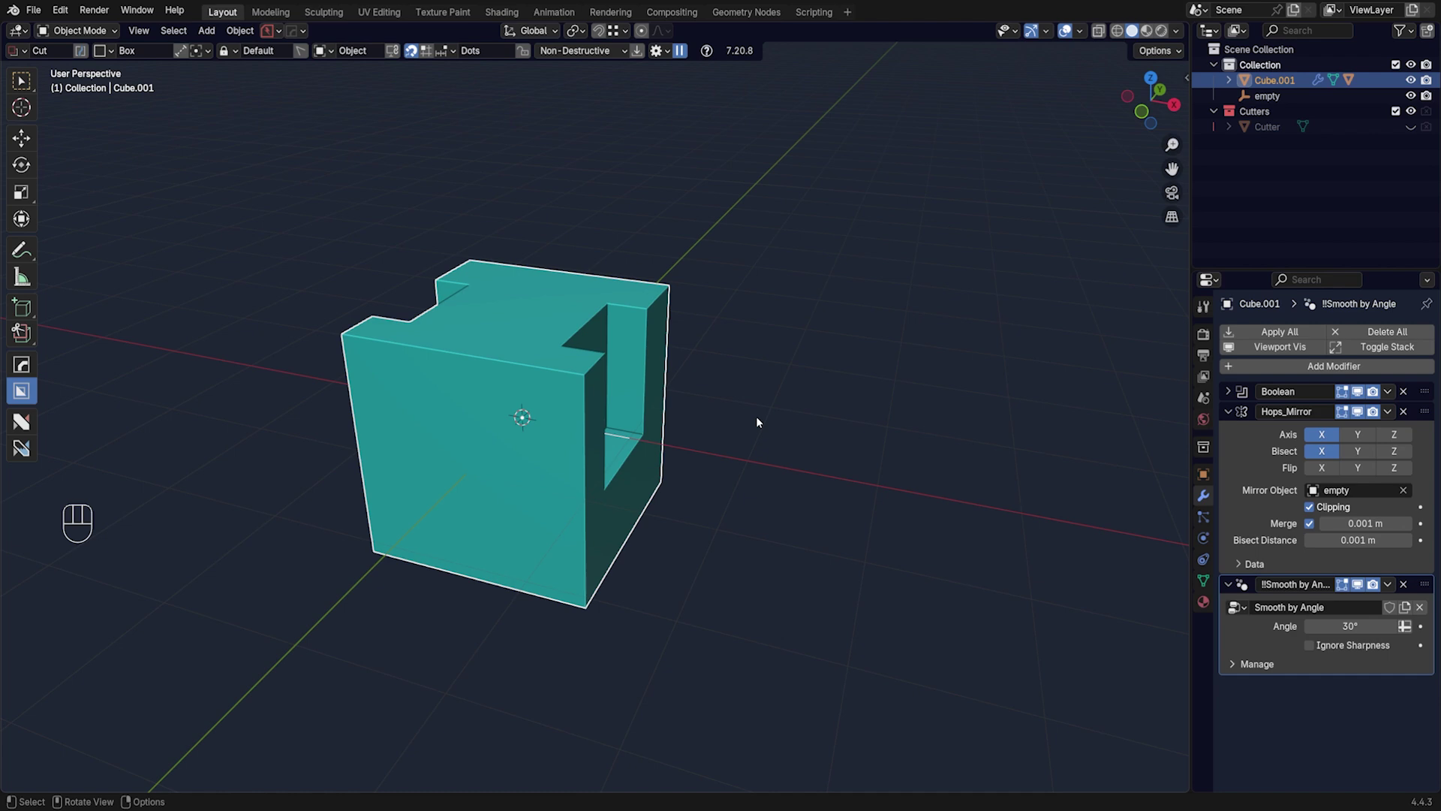
{"action": "key", "text": "ctrl+z"}
Reset the mirror tool to its default options, with local orientation and the active origin as pivot
{"action": "key", "text": "alt+x"}
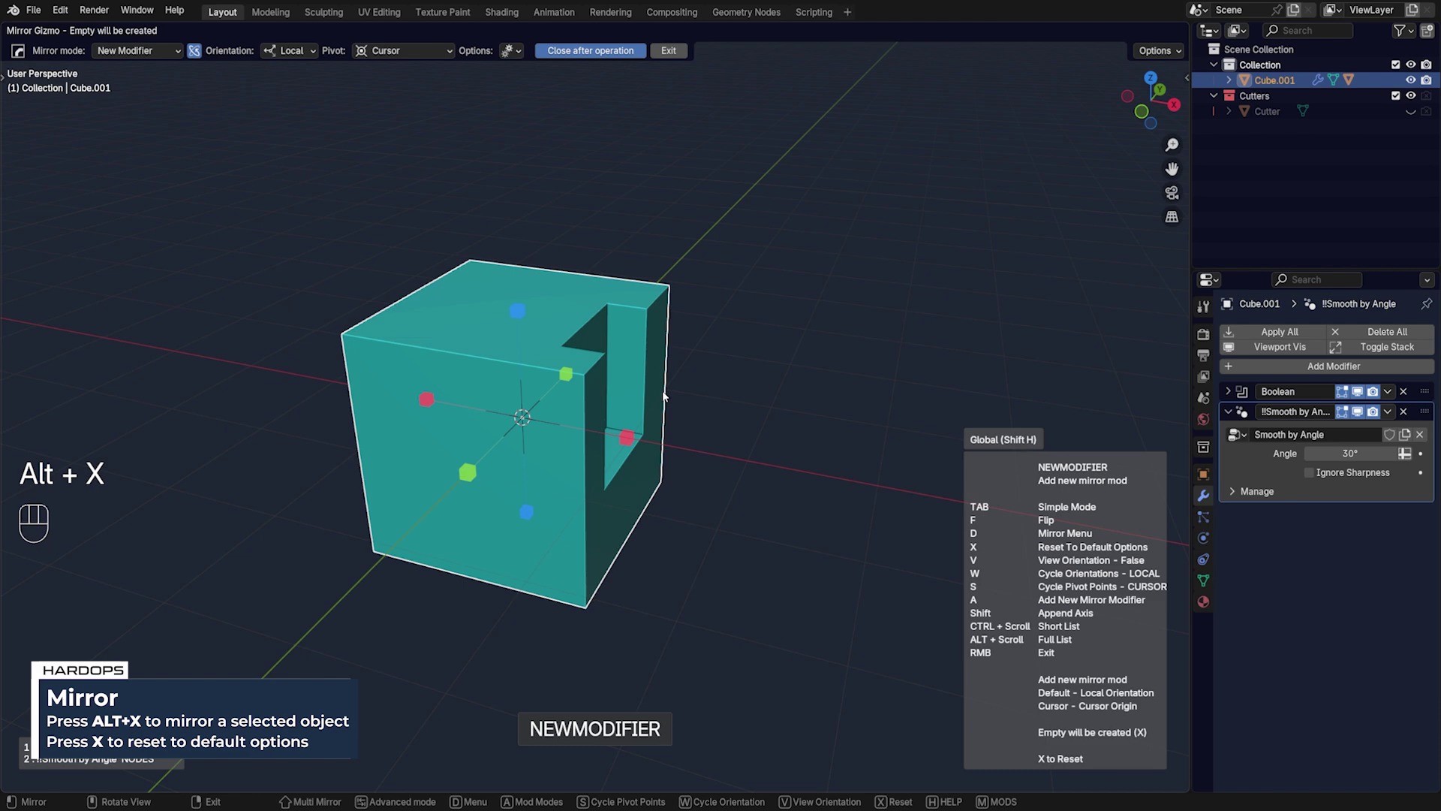
{"action": "key", "text": "x"}
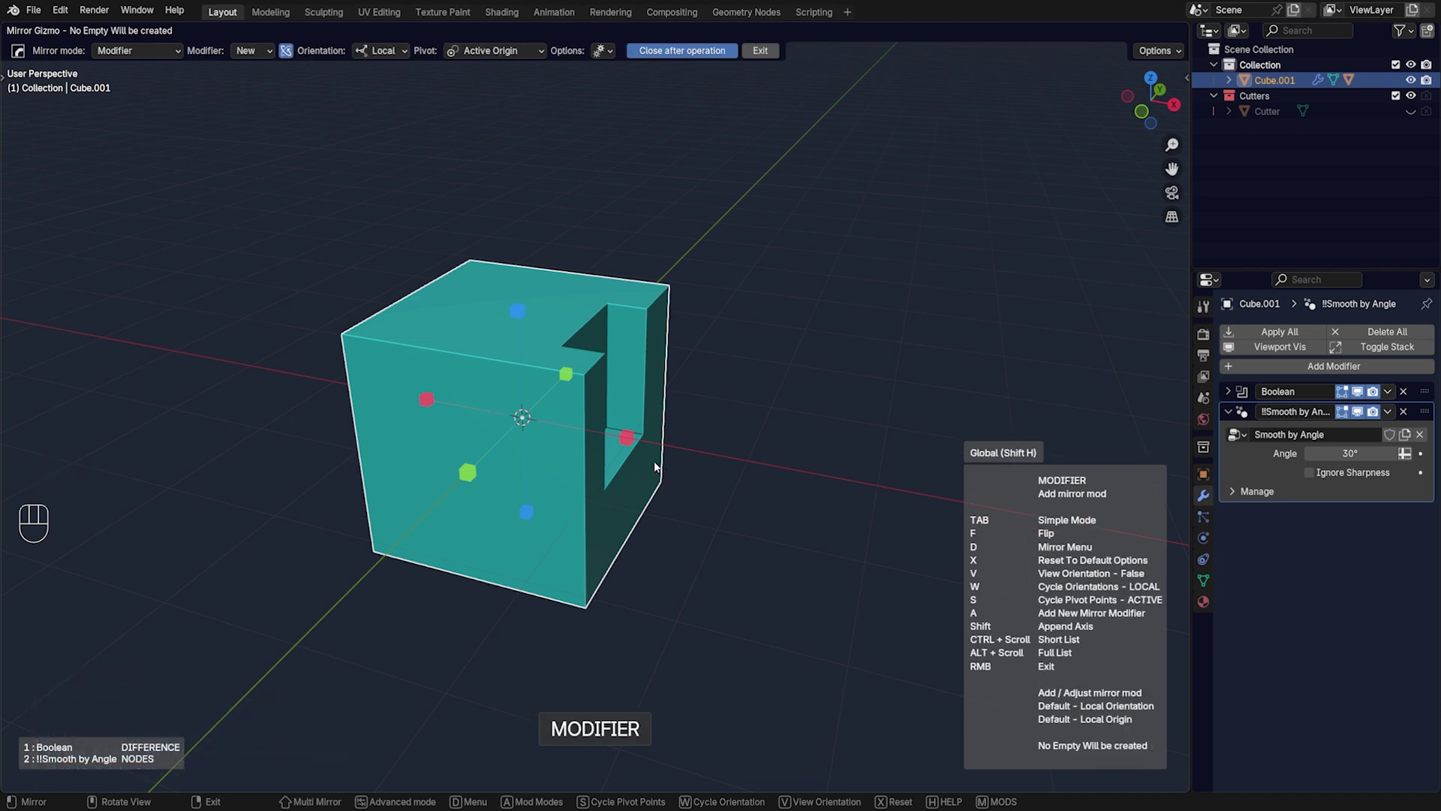
Try mirroring the cube across the X, Z and Y axes within a single mirror modifier
{"action": "key", "text": "shift"}
{"action": "key", "text": "shift"}
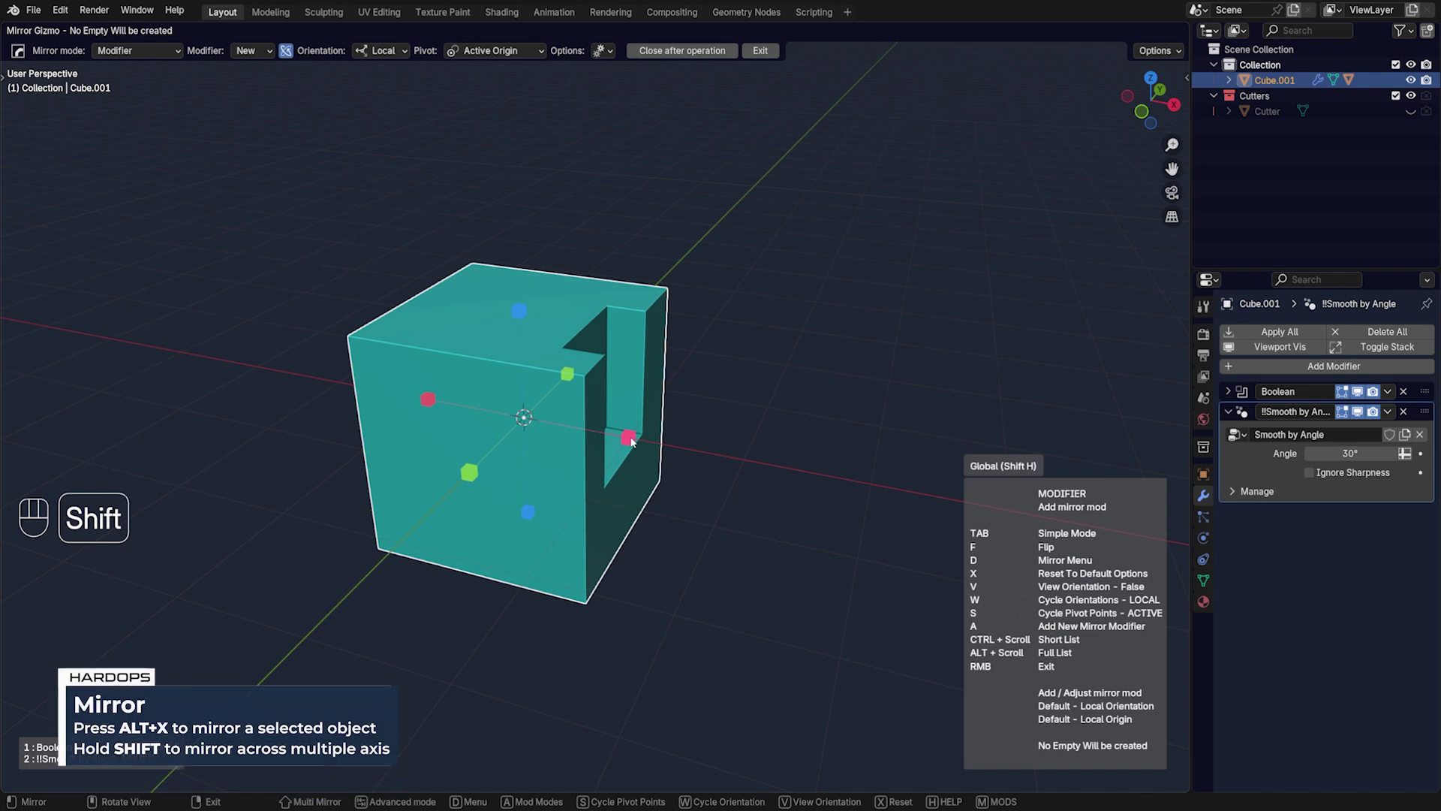
{"action": "left_click", "coordinate": [629, 439], "text": "shift"}
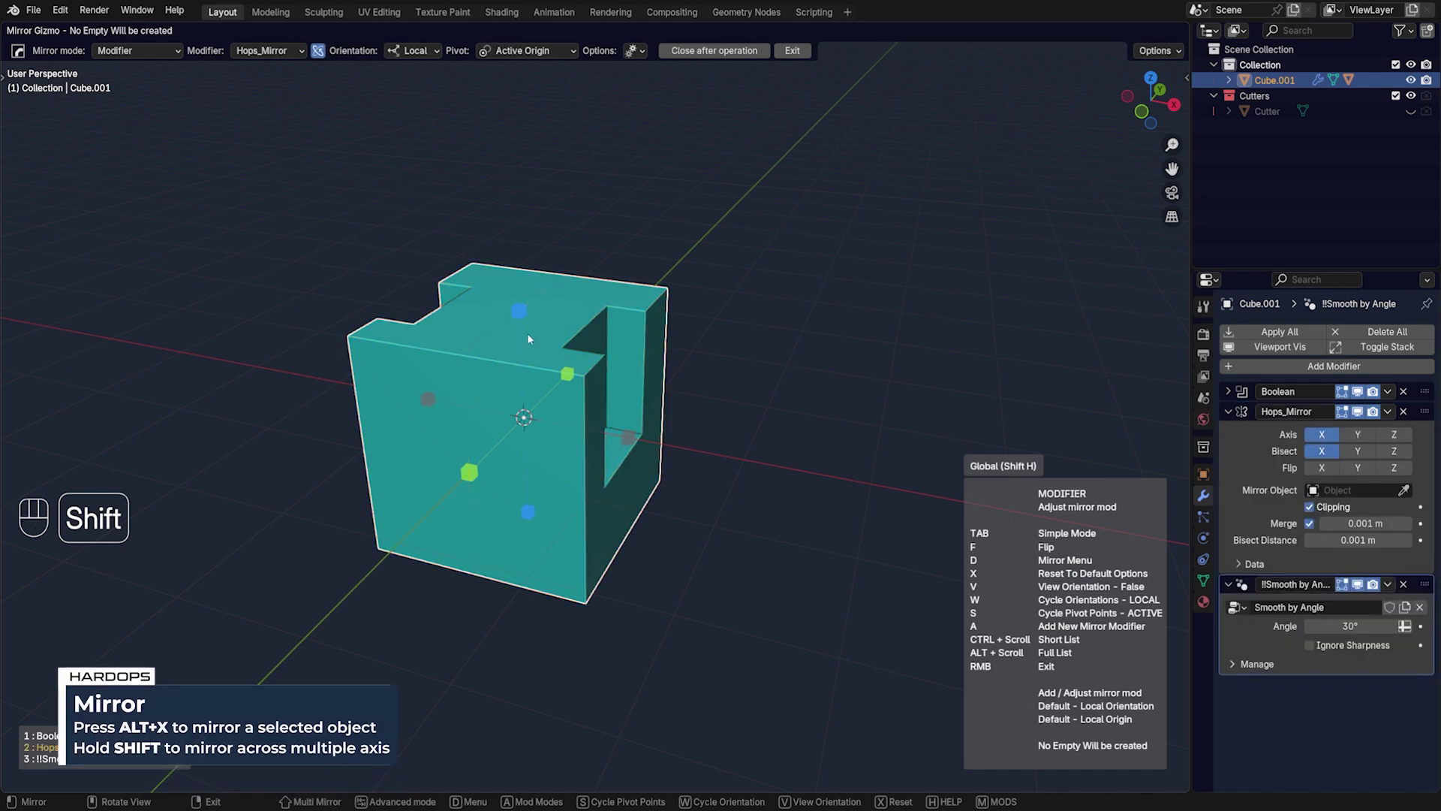
{"action": "left_click", "coordinate": [520, 311], "text": "shift"}
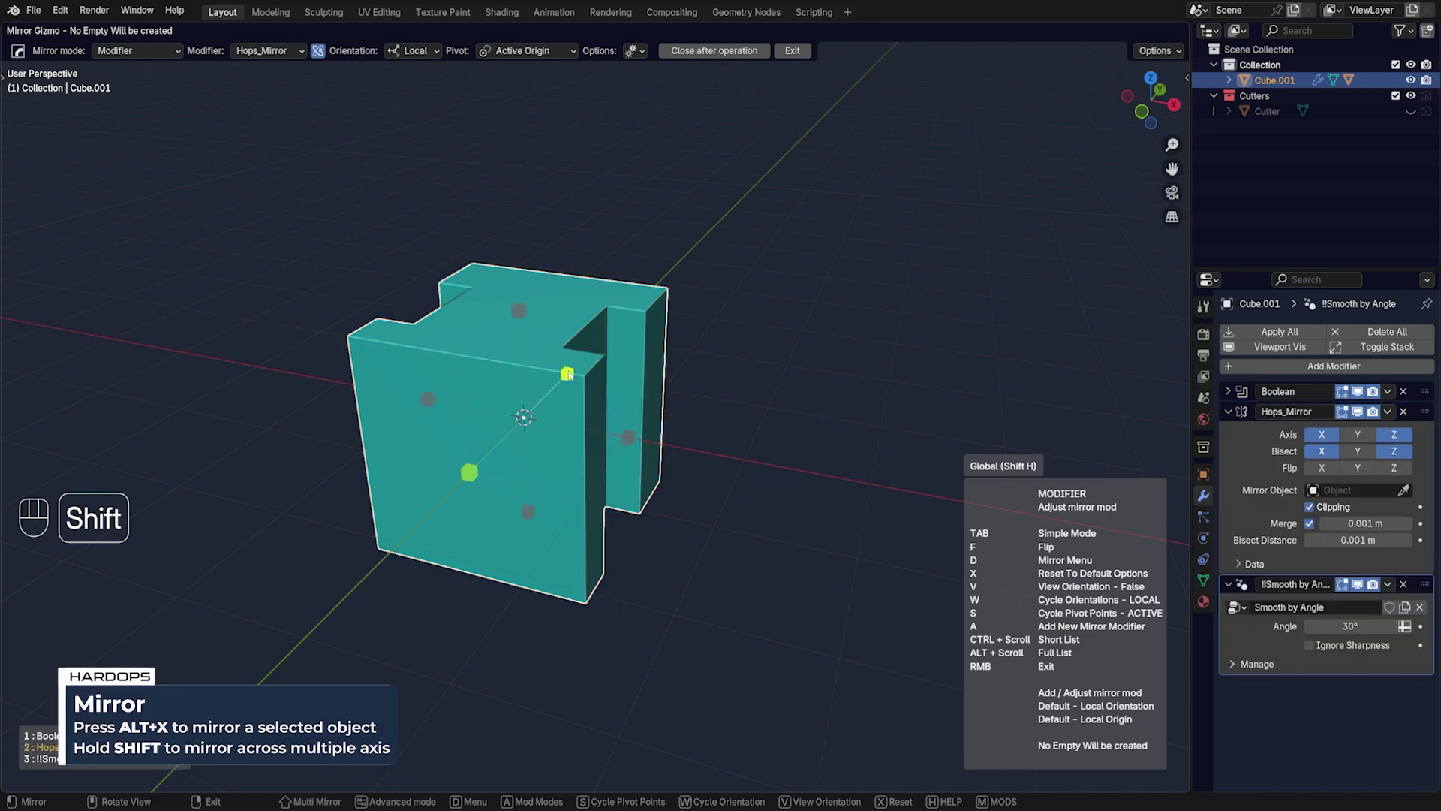
{"action": "left_click", "coordinate": [568, 373], "text": "shift"}
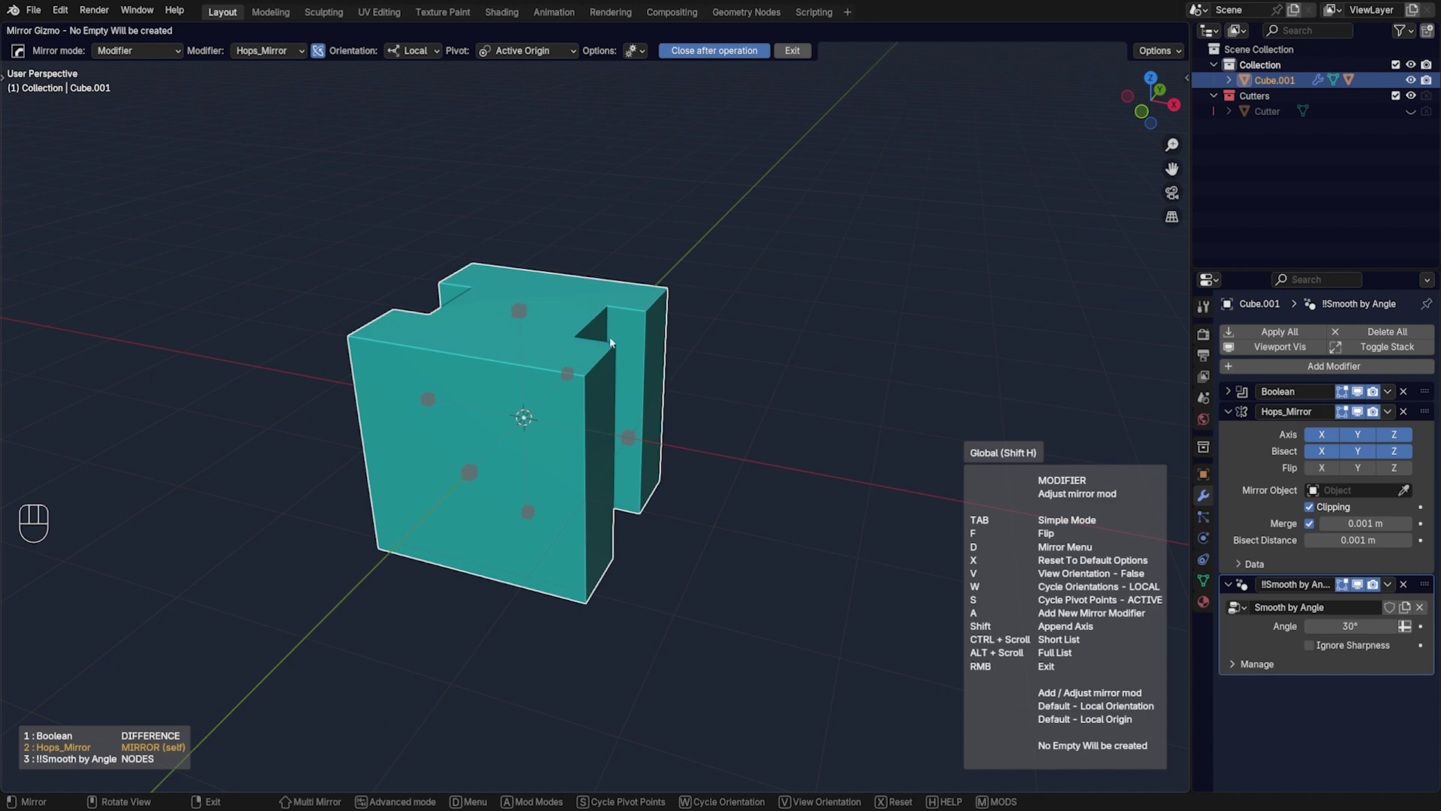
{"action": "right_click", "coordinate": [724, 421]}
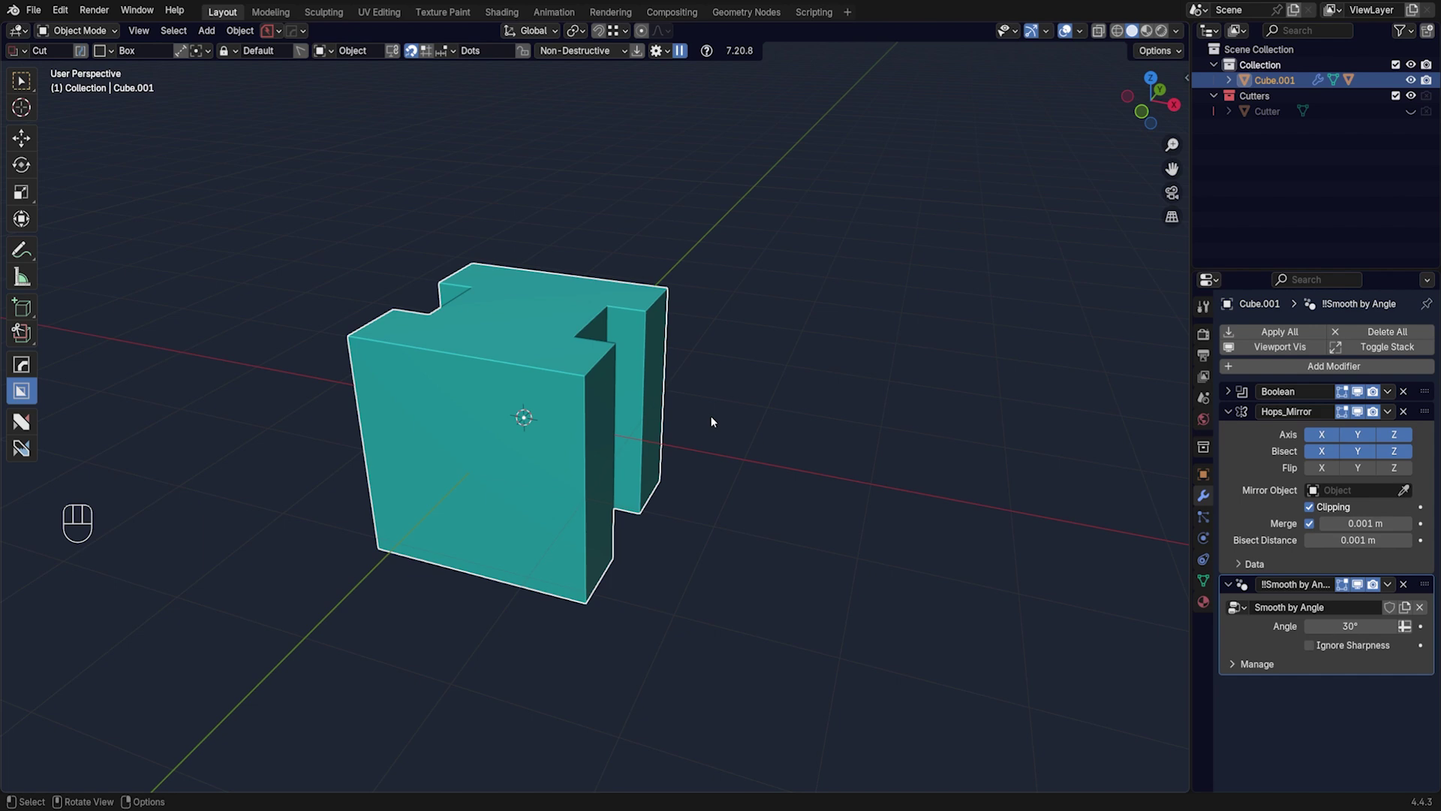
{"action": "key", "text": "ctrl+z"}
{"action": "key", "text": "ctrl+z"}
{"action": "key", "text": "ctrl+z"}
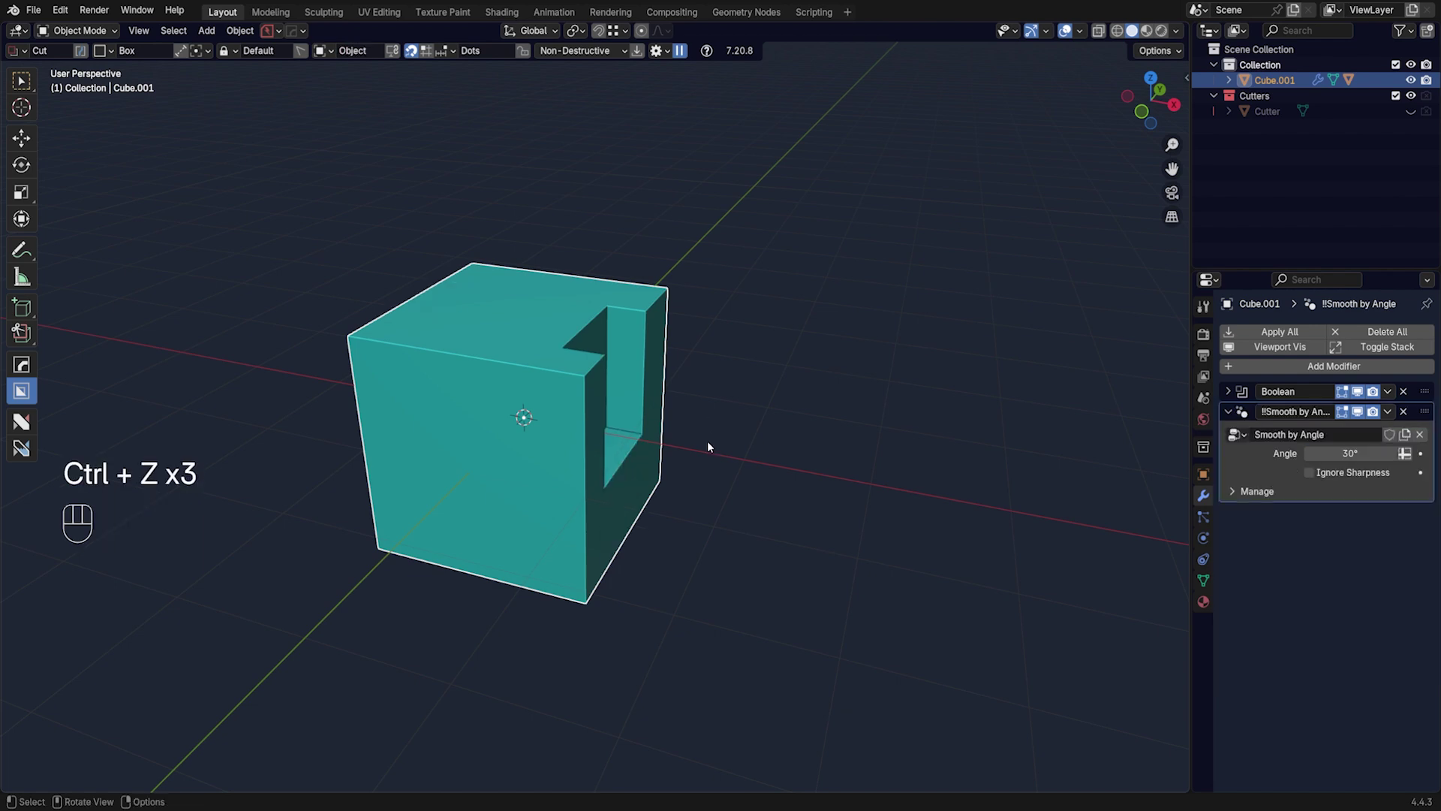
Mirror the notched cube across the X axis using its own origin
{"action": "left_click", "coordinate": [581, 416]}
{"action": "key", "text": "alt+x"}
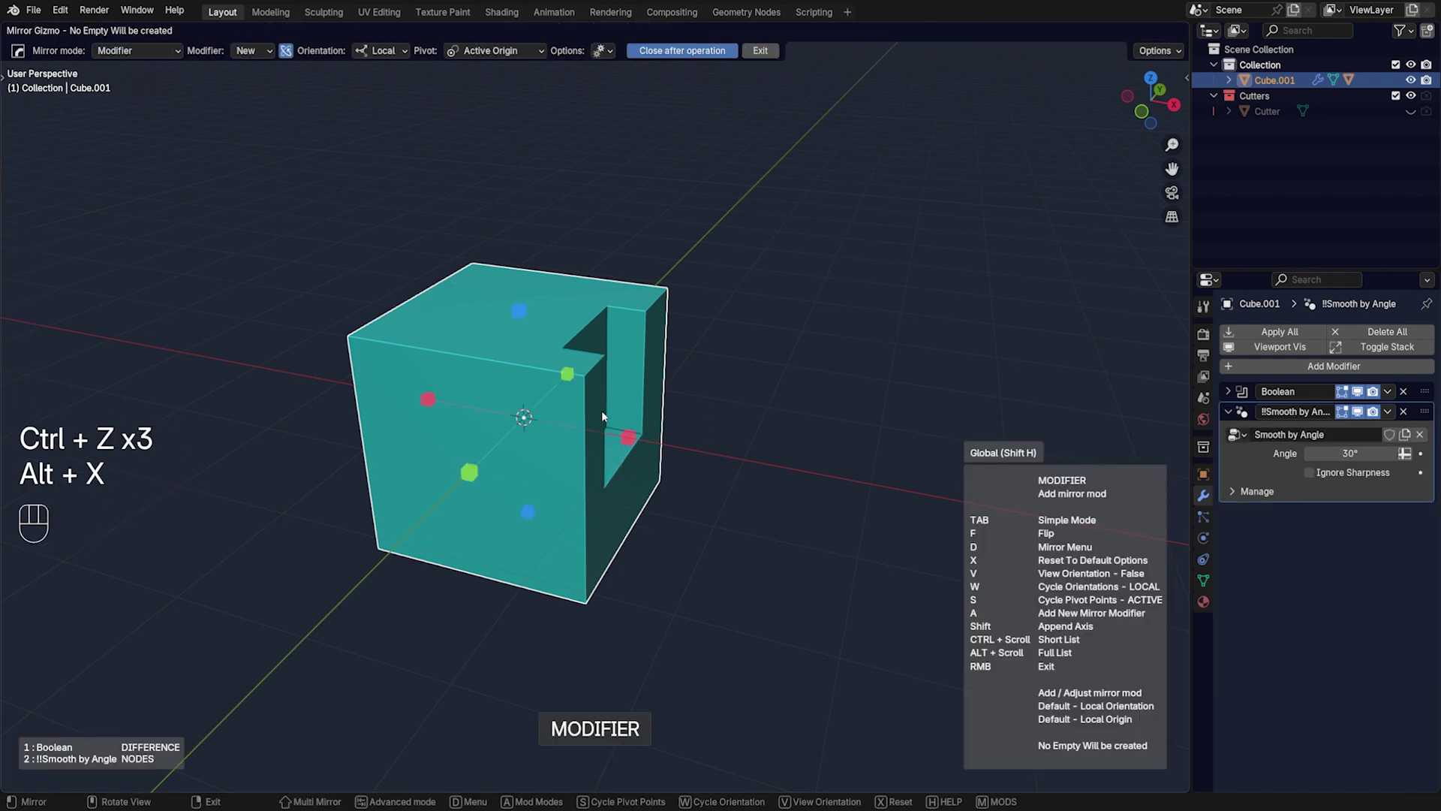
{"action": "left_click", "coordinate": [629, 435]}
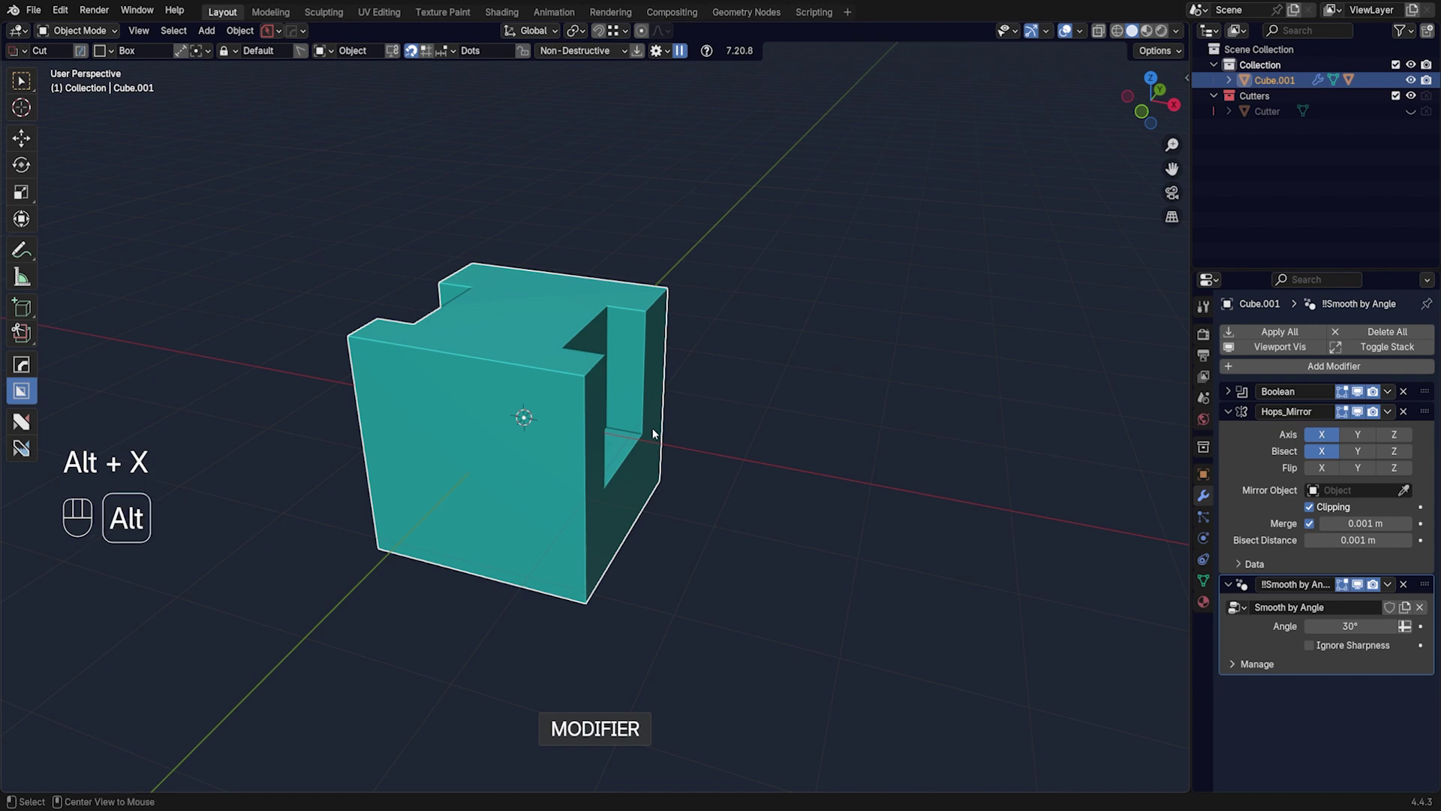
Switch the mirror mode to New Modifier and add a separate mirror across the Z axis
{"action": "key", "text": "alt+x"}
{"action": "left_click", "coordinate": [145, 51]}
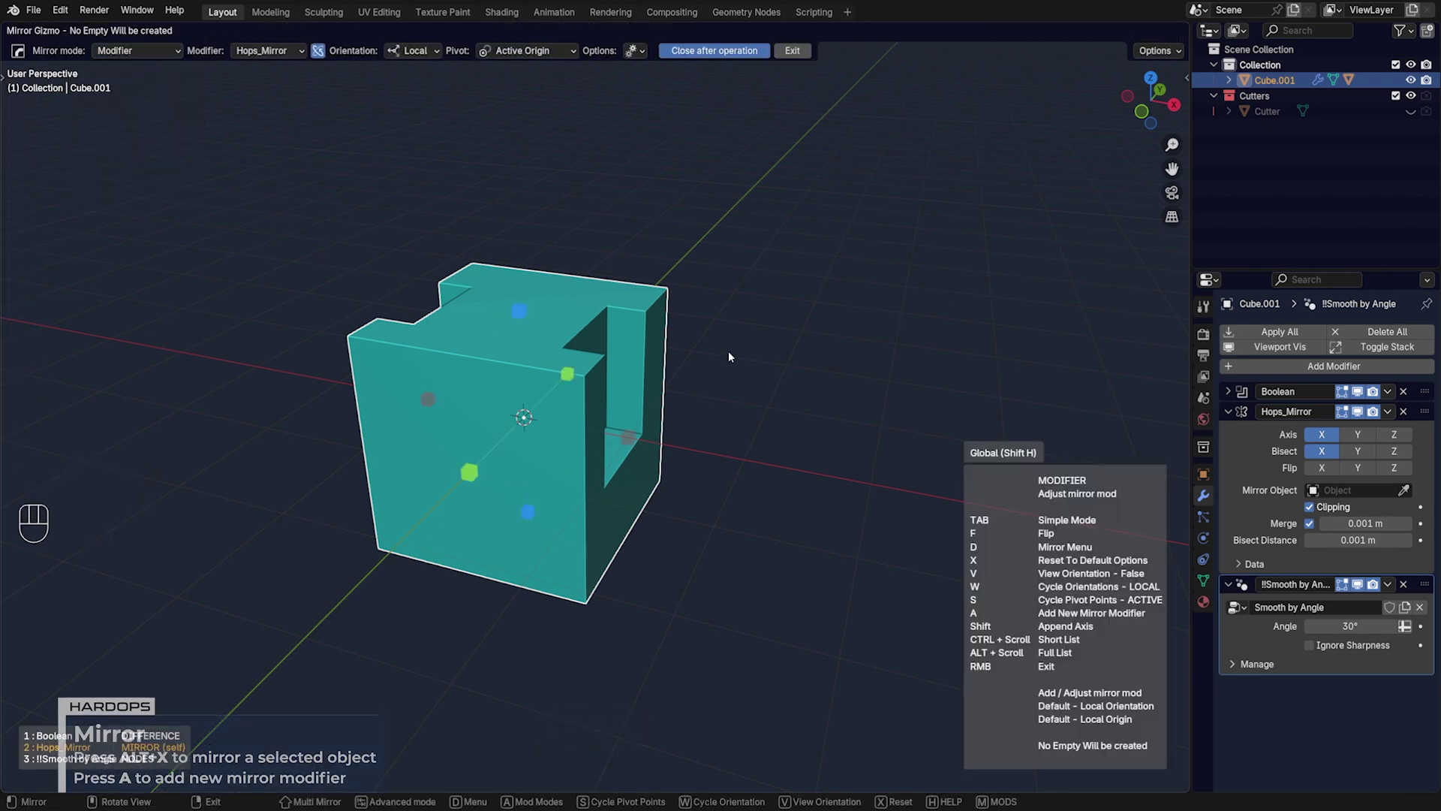
{"action": "key", "text": "a"}
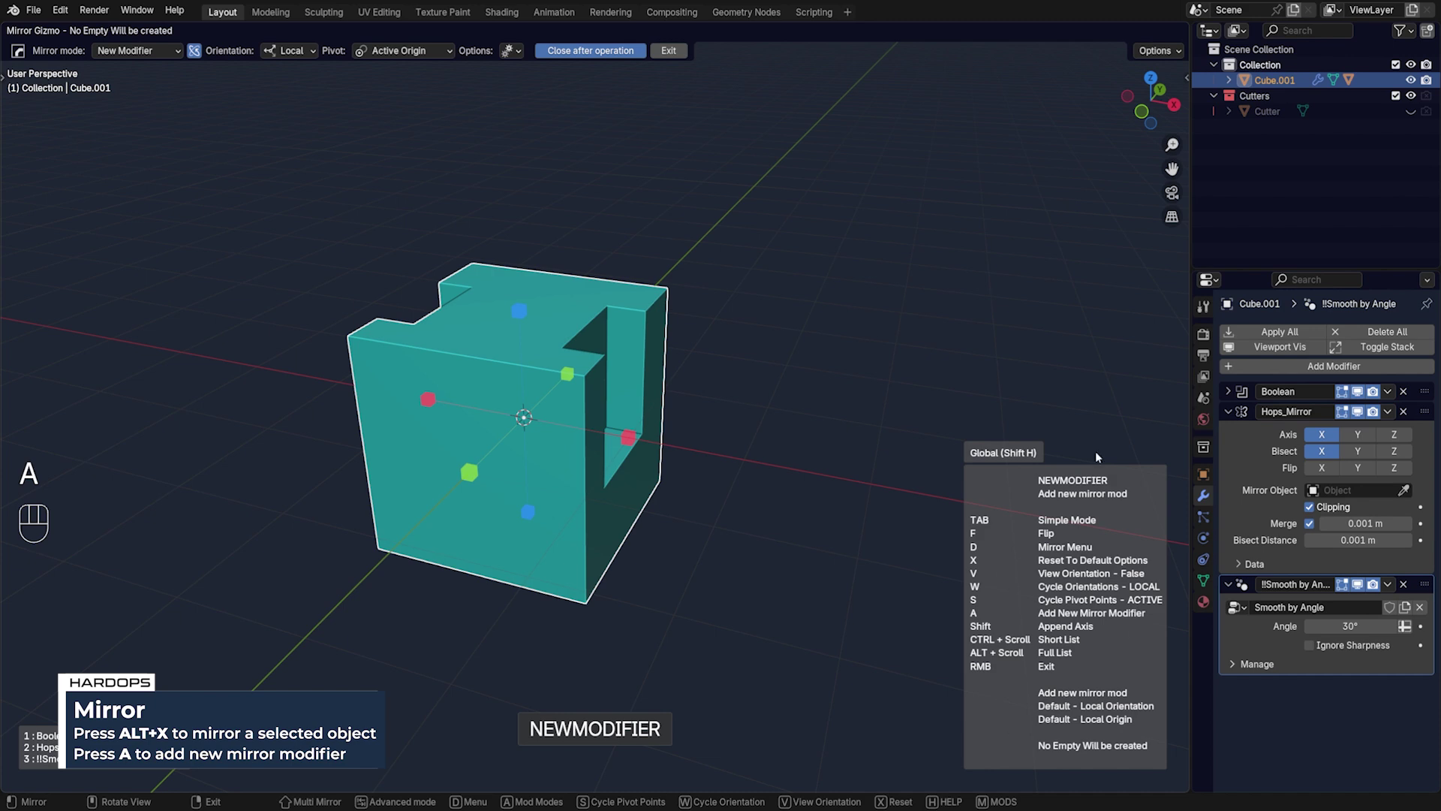
{"action": "left_click", "coordinate": [520, 310]}
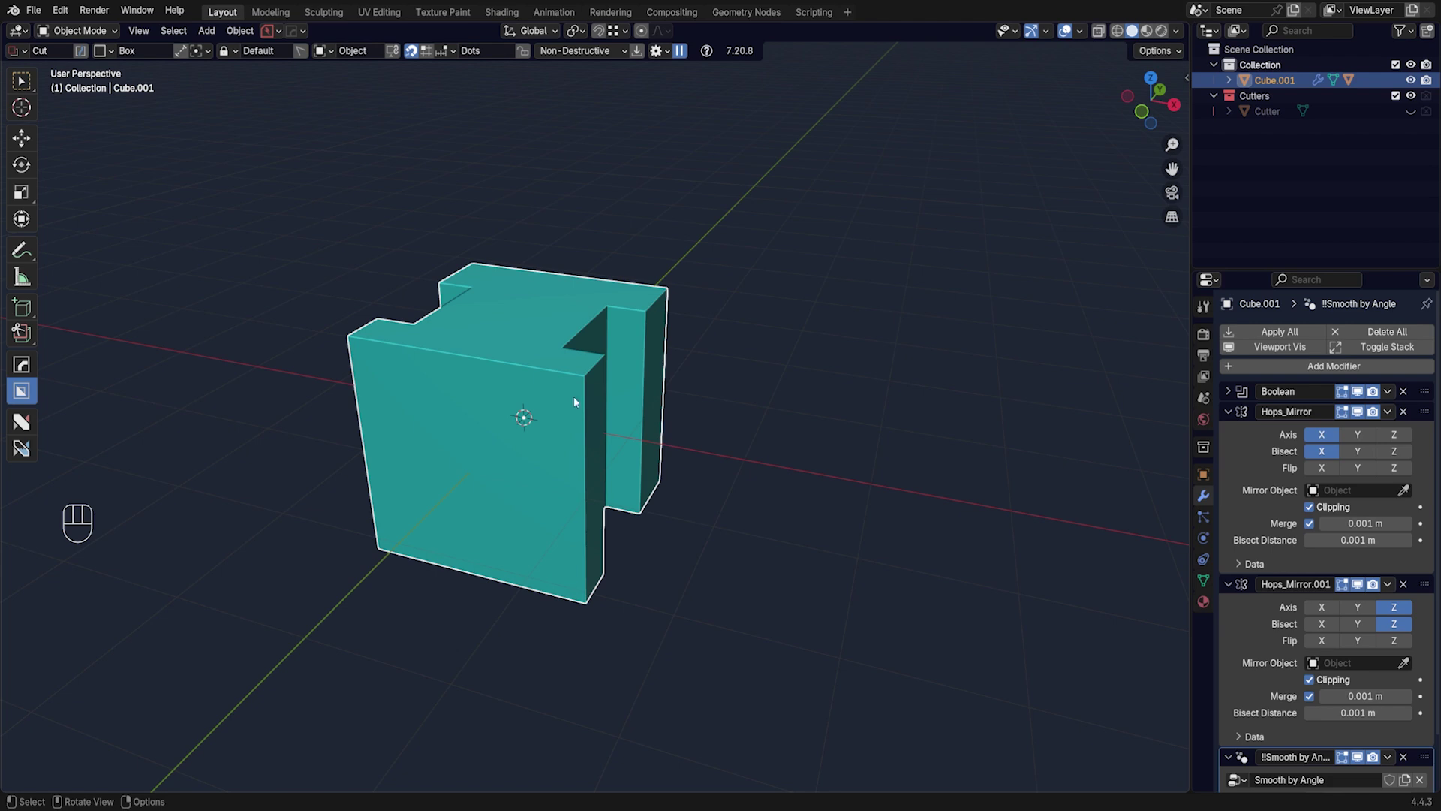
Reset the mirror tool's options to their defaults and exit the tool
{"action": "key", "text": "alt+x"}
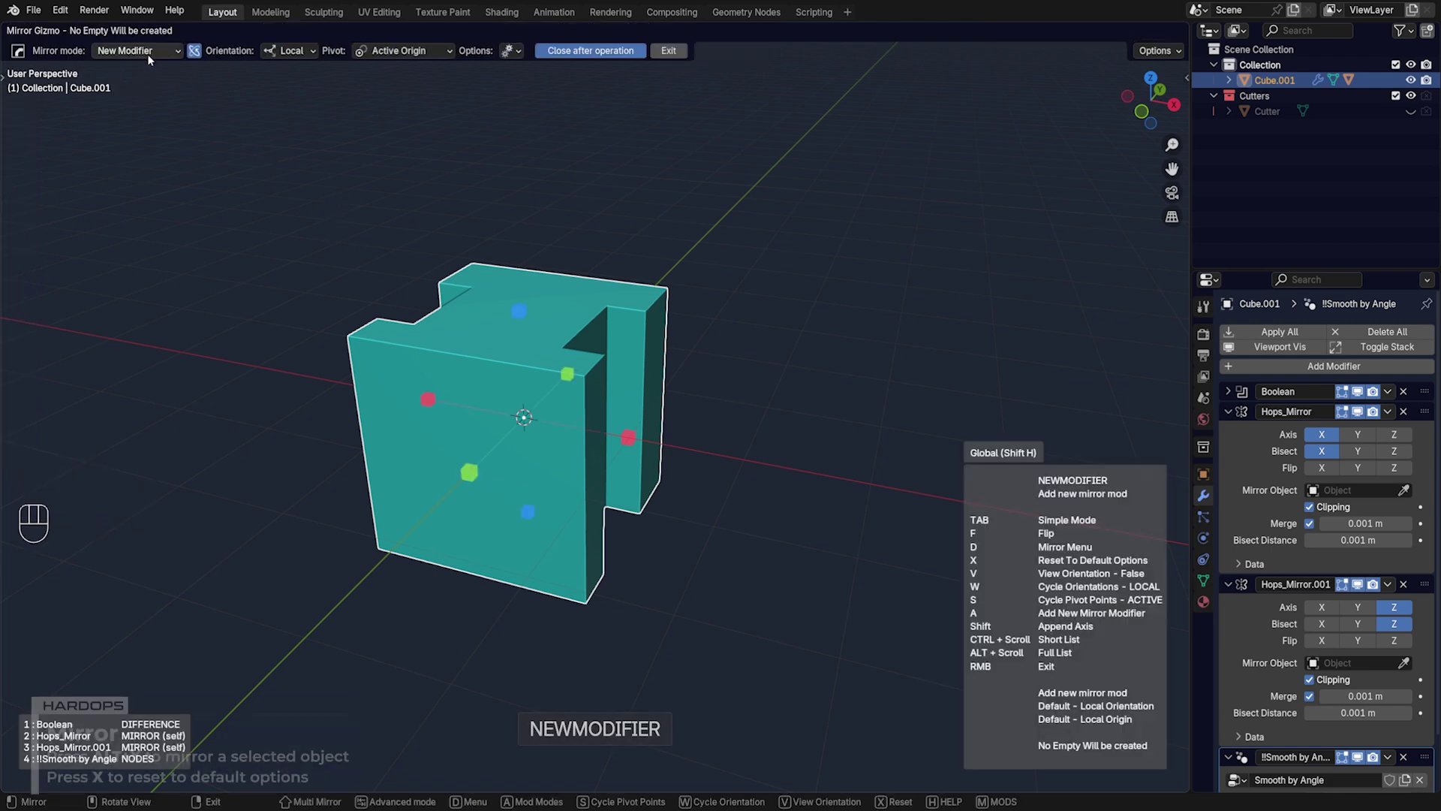
{"action": "key", "text": "x"}
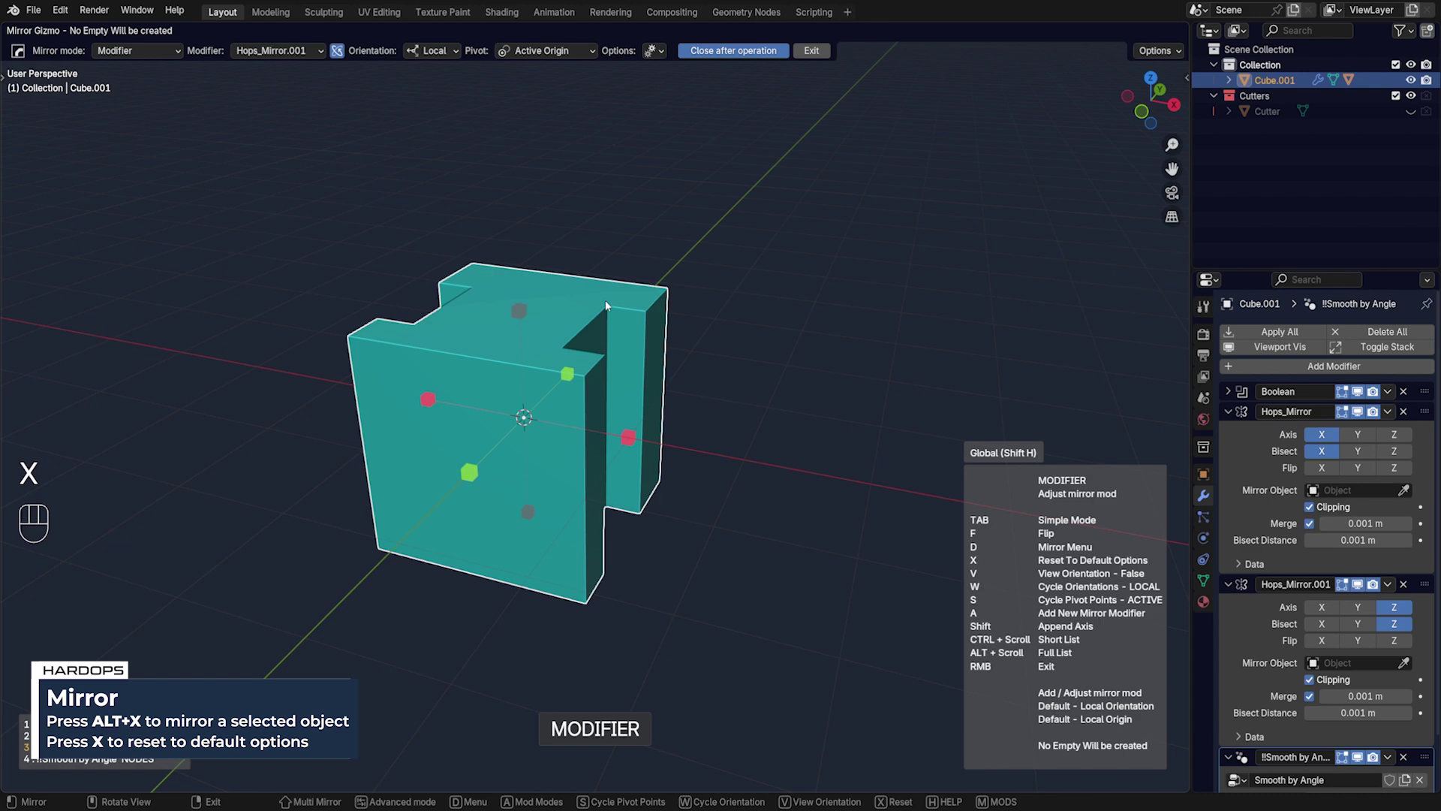
{"action": "right_click", "coordinate": [614, 329]}
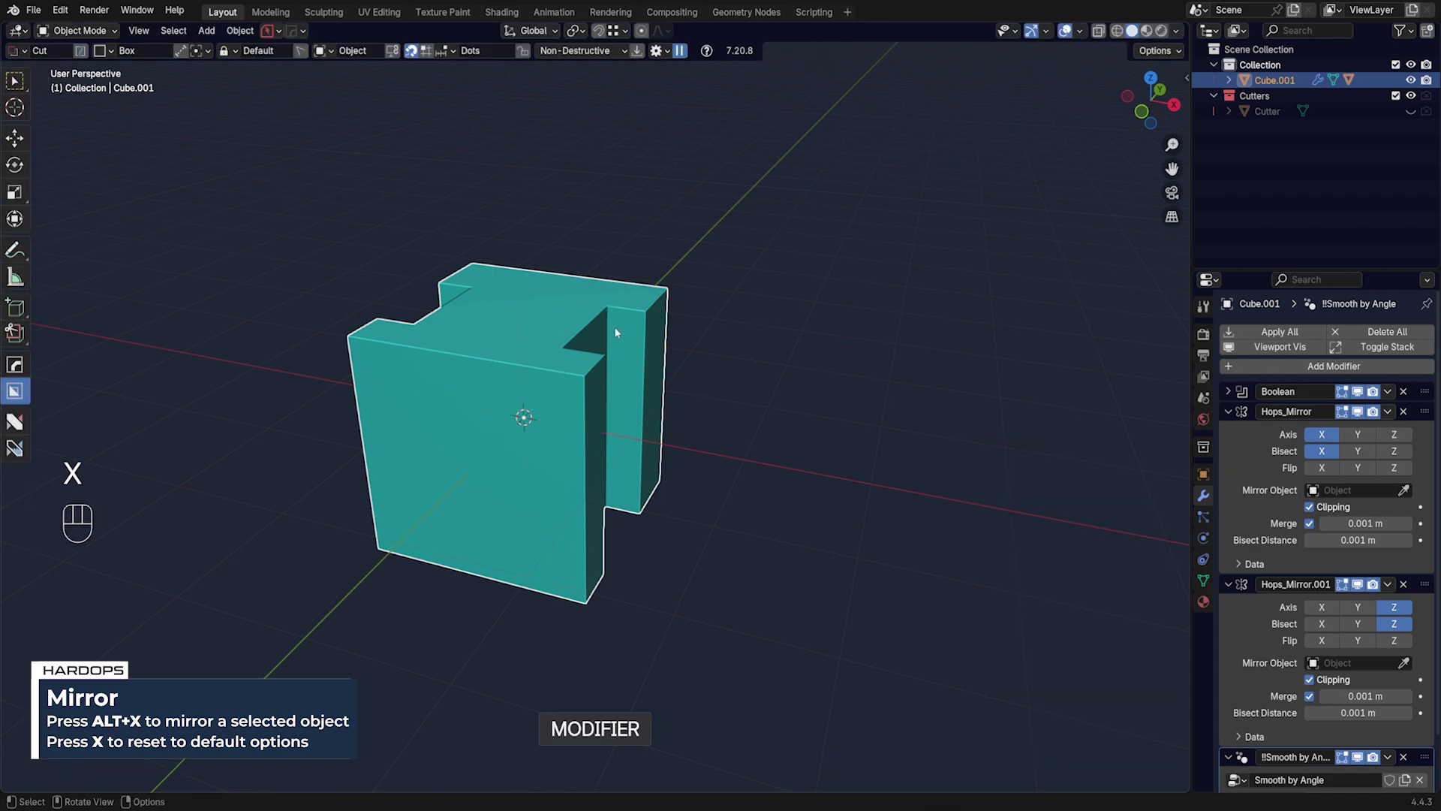
Delete the mirrored object and add a new cube mesh
{"action": "key", "text": "x"}
{"action": "left_click", "coordinate": [565, 379]}
{"action": "key", "text": "shift+a"}
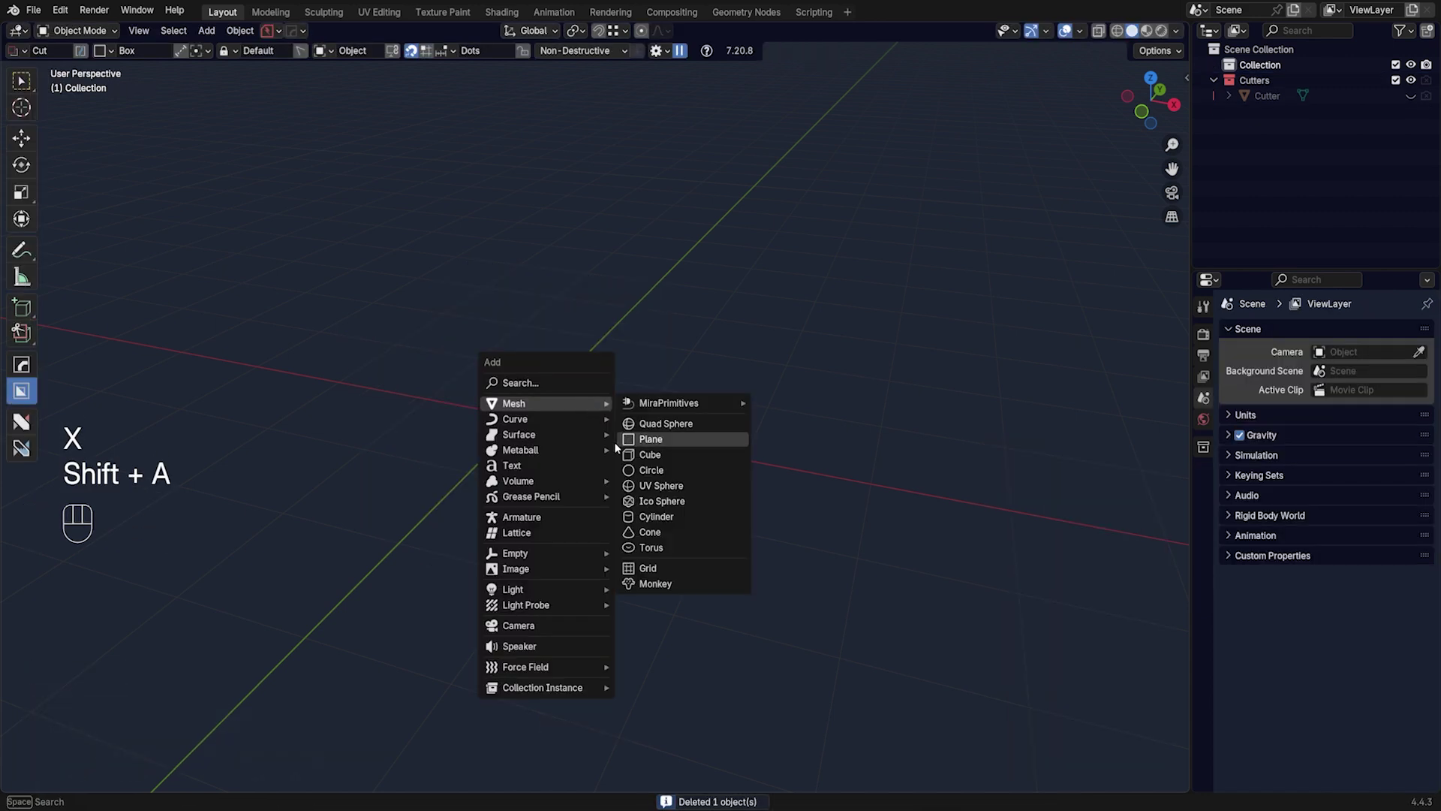
{"action": "left_click", "coordinate": [644, 453]}
Cut a rectangular notch about 1.77 deep down through the new cube's upper face at its +X side
{"action": "middle_click_drag", "start_coordinate": [633, 416], "coordinate": [620, 468], "text": "shift"}
{"action": "key", "text": "Tab"}
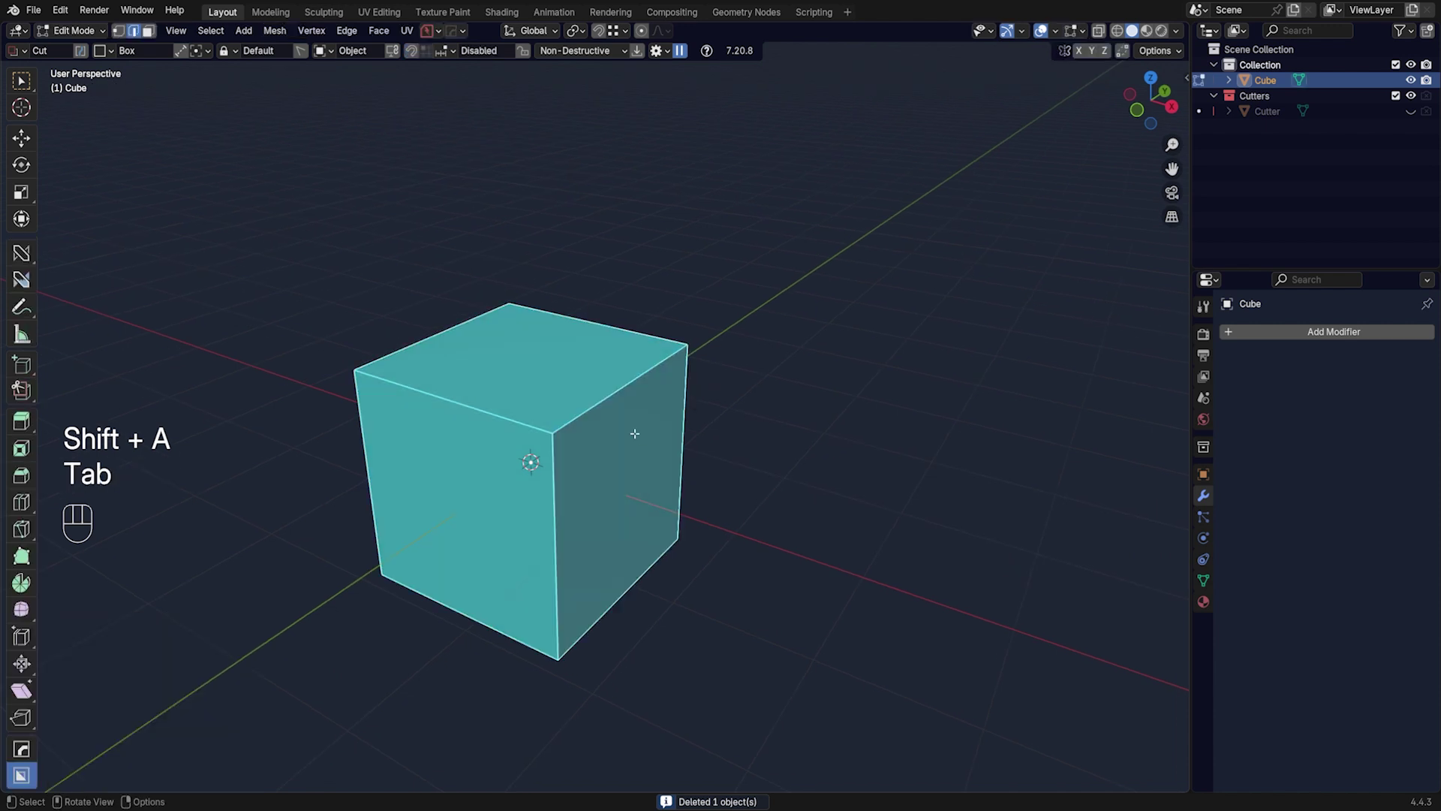
{"action": "key", "text": "Tab"}
{"action": "left_click_drag", "start_coordinate": [619, 346], "coordinate": [646, 425]}
{"action": "left_click_drag", "start_coordinate": [652, 515], "coordinate": [666, 611]}
{"action": "middle_click_drag", "start_coordinate": [666, 611], "coordinate": [671, 421]}
Apply the cube's Boolean modifier with the HardOps Smart Apply operation
{"action": "key", "text": "q"}
{"action": "mouse_move", "coordinate": [624, 415]}
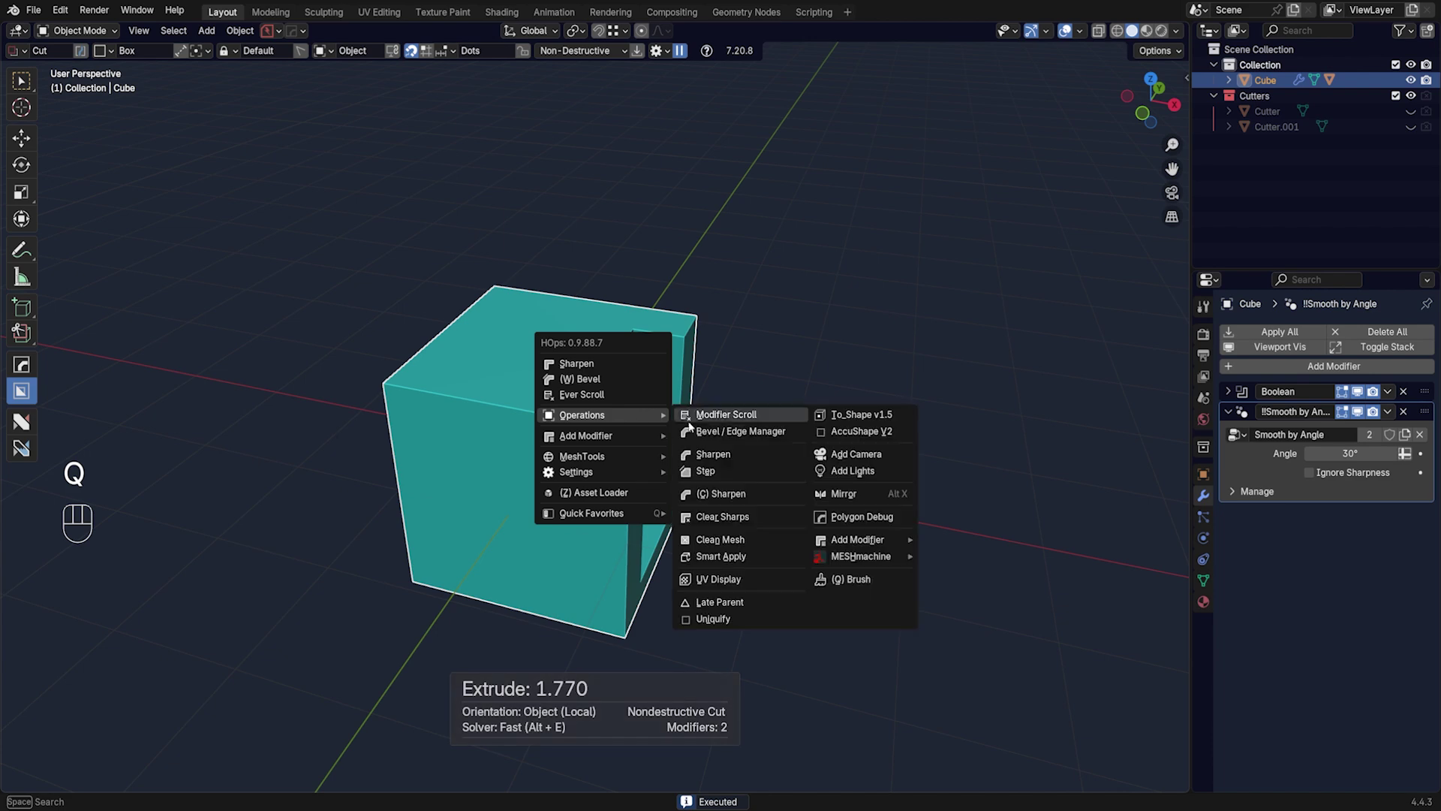
{"action": "left_click", "coordinate": [744, 554]}
{"action": "scroll", "coordinate": [743, 549], "scroll_direction": "down", "scroll_amount": 3}
{"action": "middle_click_drag", "start_coordinate": [743, 549], "coordinate": [900, 551]}
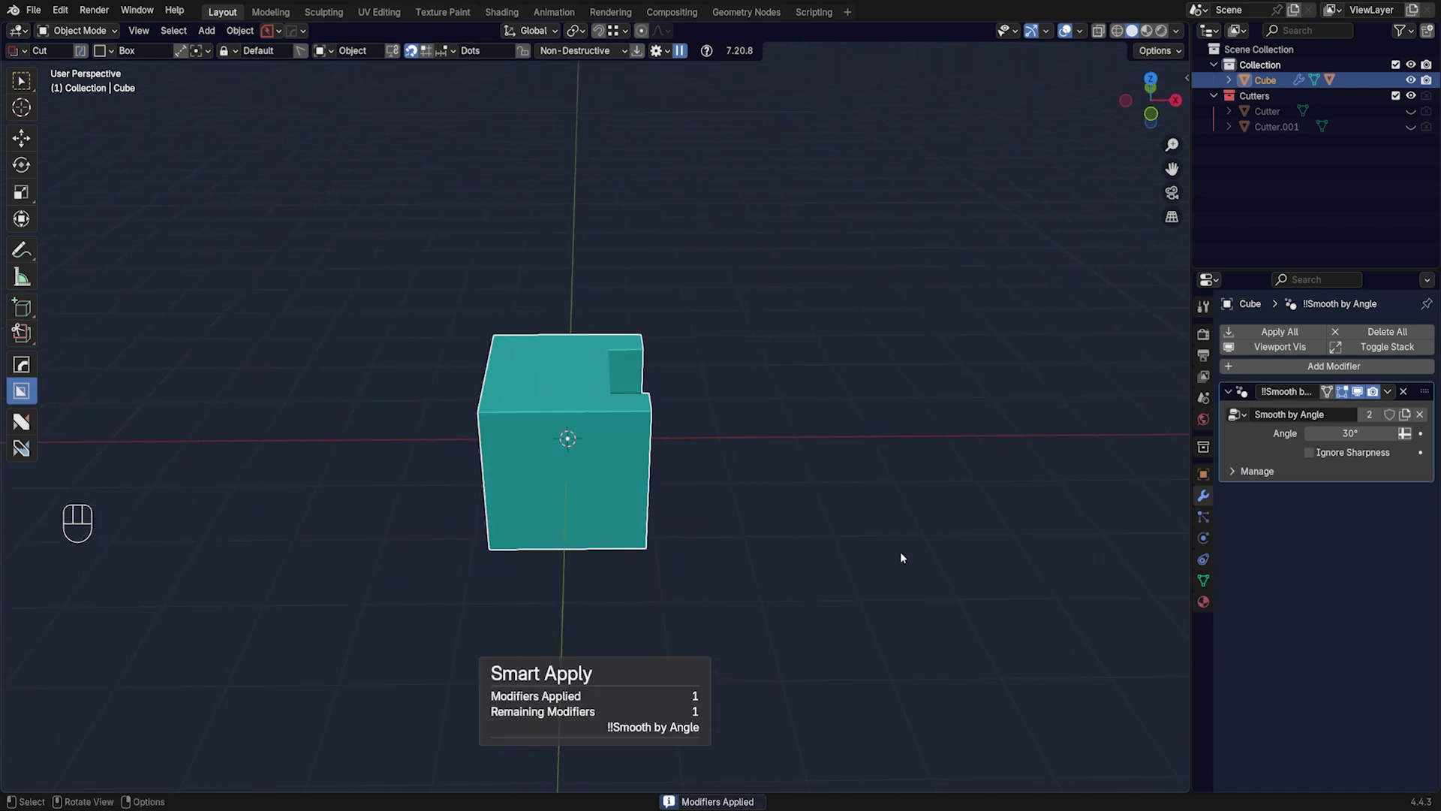
Leave the object-level mirror tool unused and switch the cube to Edit Mode
{"action": "key", "text": "alt+x"}
{"action": "right_click", "coordinate": [606, 508]}
{"action": "key", "text": "Tab"}
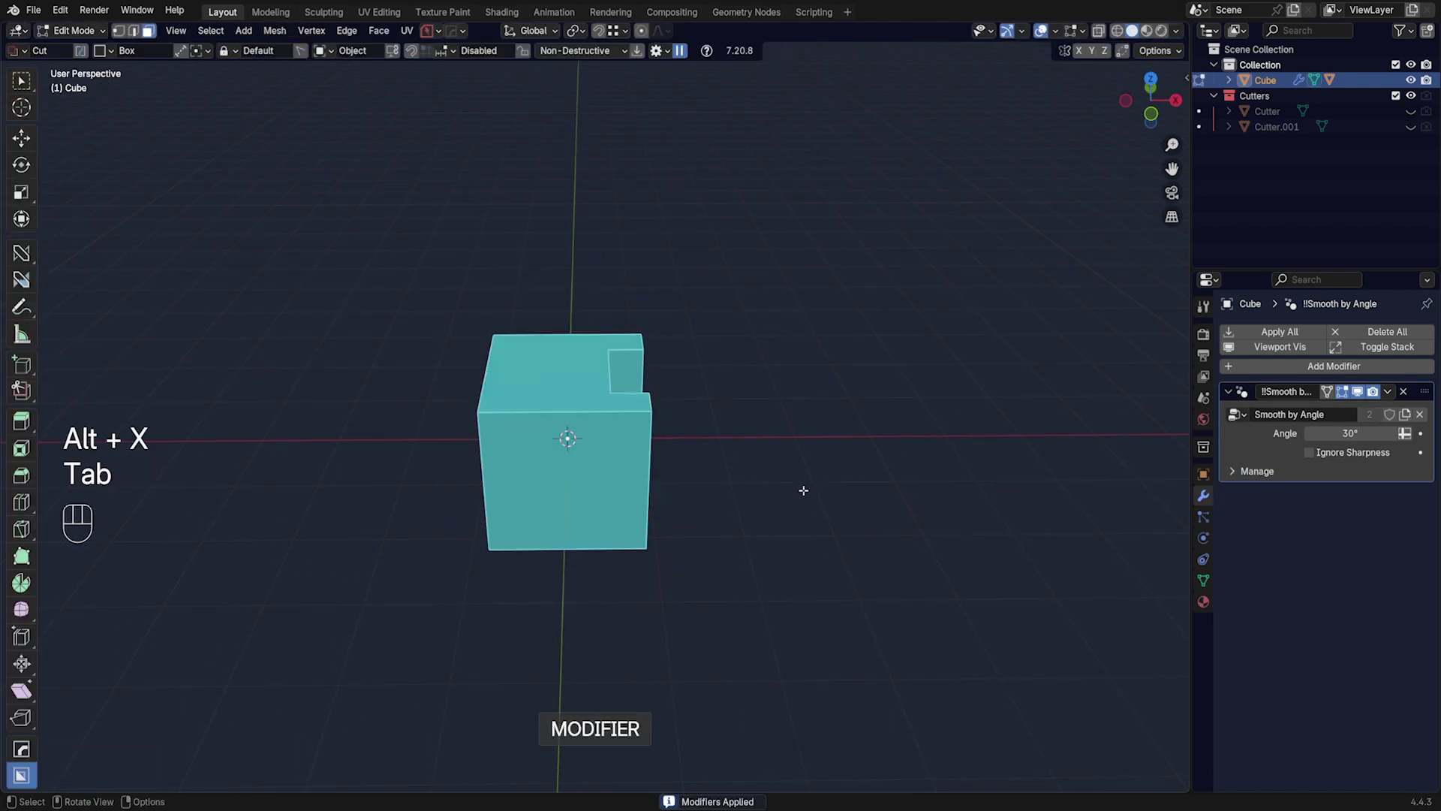
Try symmetrizing the cube's mesh across X from the positive to the negative side with MACHIN3 Symmetrize
{"action": "key", "text": "alt+x"}
{"action": "middle_click_drag", "start_coordinate": [698, 508], "coordinate": [736, 486], "text": "shift"}
{"action": "key", "text": "alt+x"}
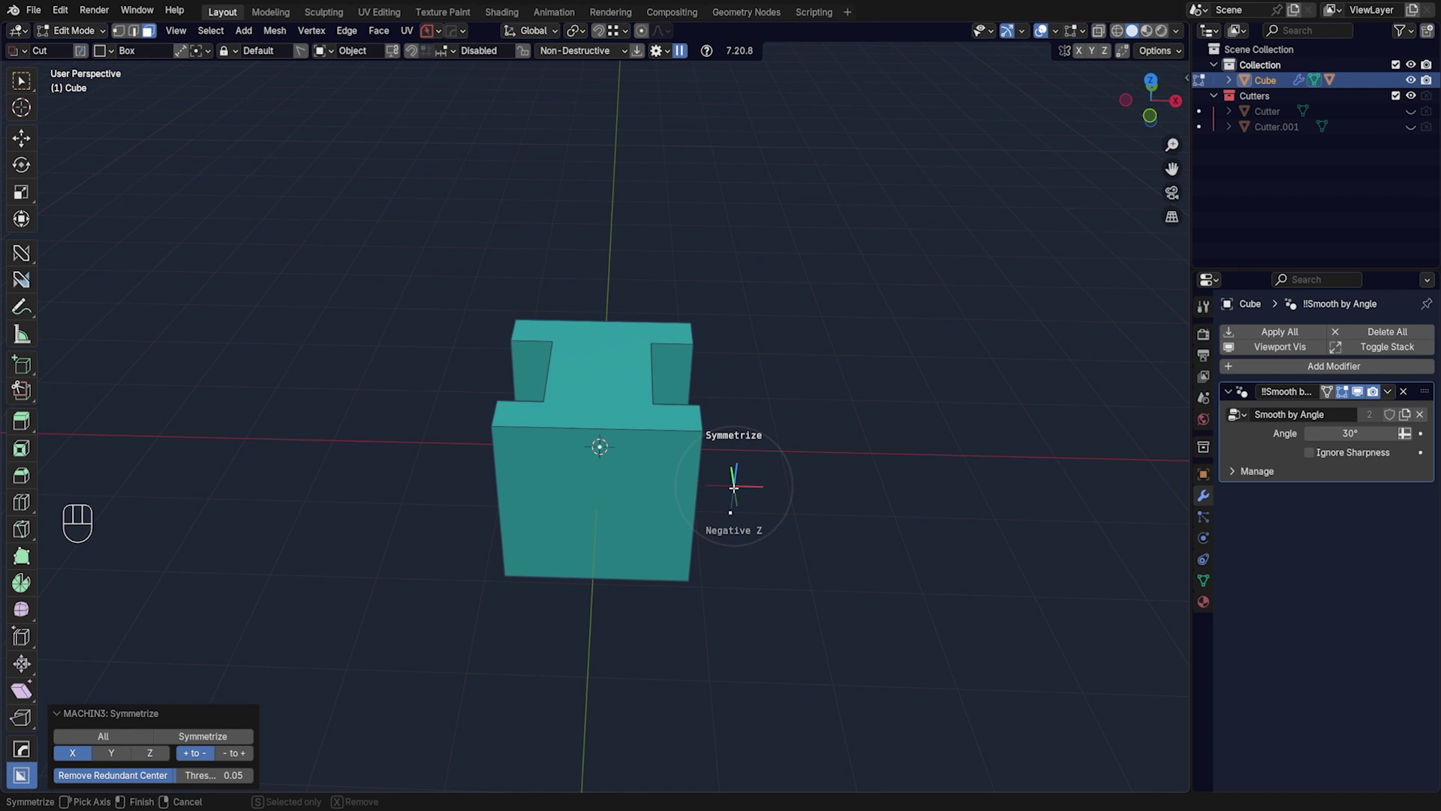
{"action": "left_click", "coordinate": [731, 487]}
{"action": "middle_click_drag", "start_coordinate": [730, 489], "coordinate": [437, 481]}
{"action": "key", "text": "ctrl+z"}
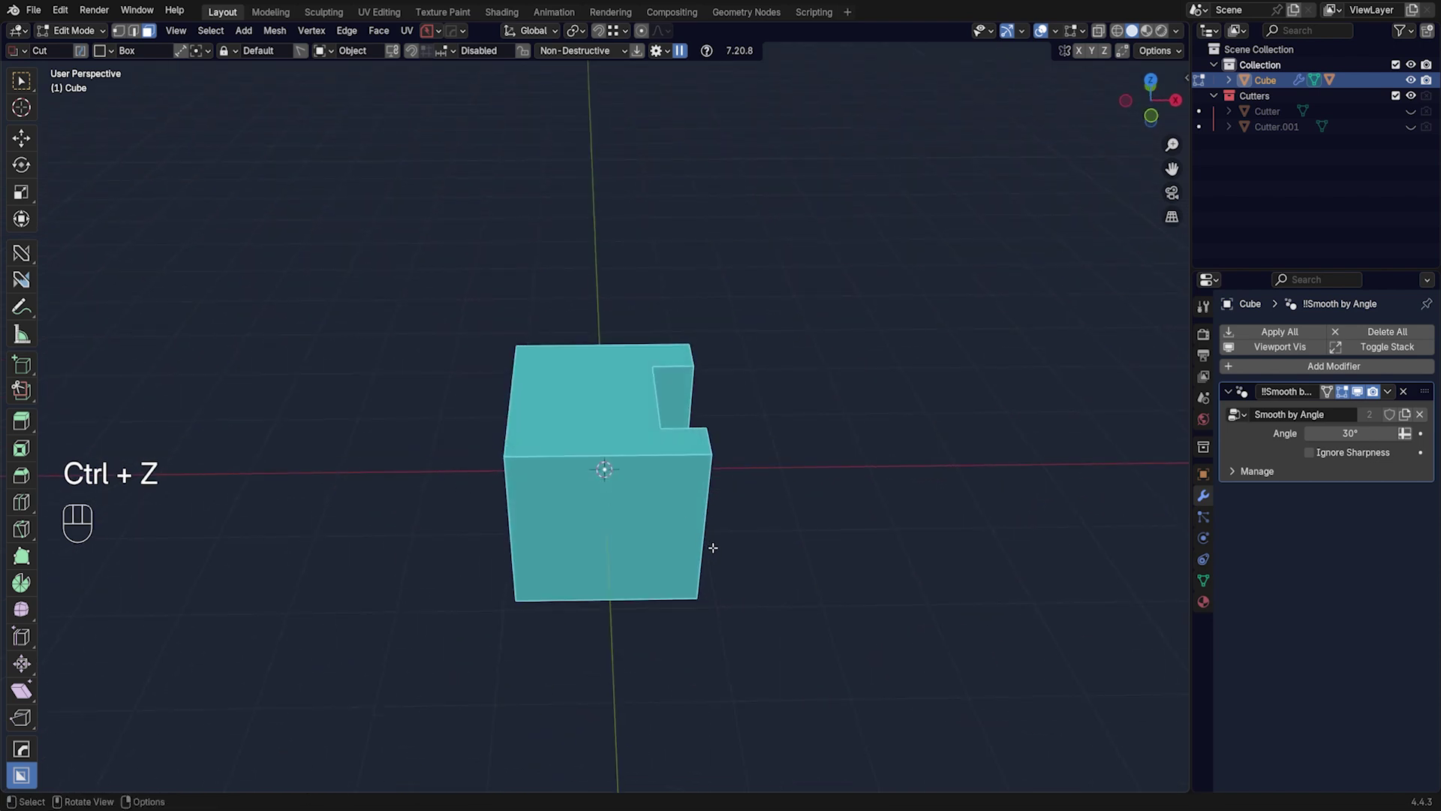
Symmetrize the cube's notch from the +X to the -X side with the HardOps mirror tool in Symmetry mode, and check the mesh in Edit Mode
{"action": "middle_click_drag", "start_coordinate": [713, 548], "coordinate": [649, 520]}
{"action": "key", "text": "Tab"}
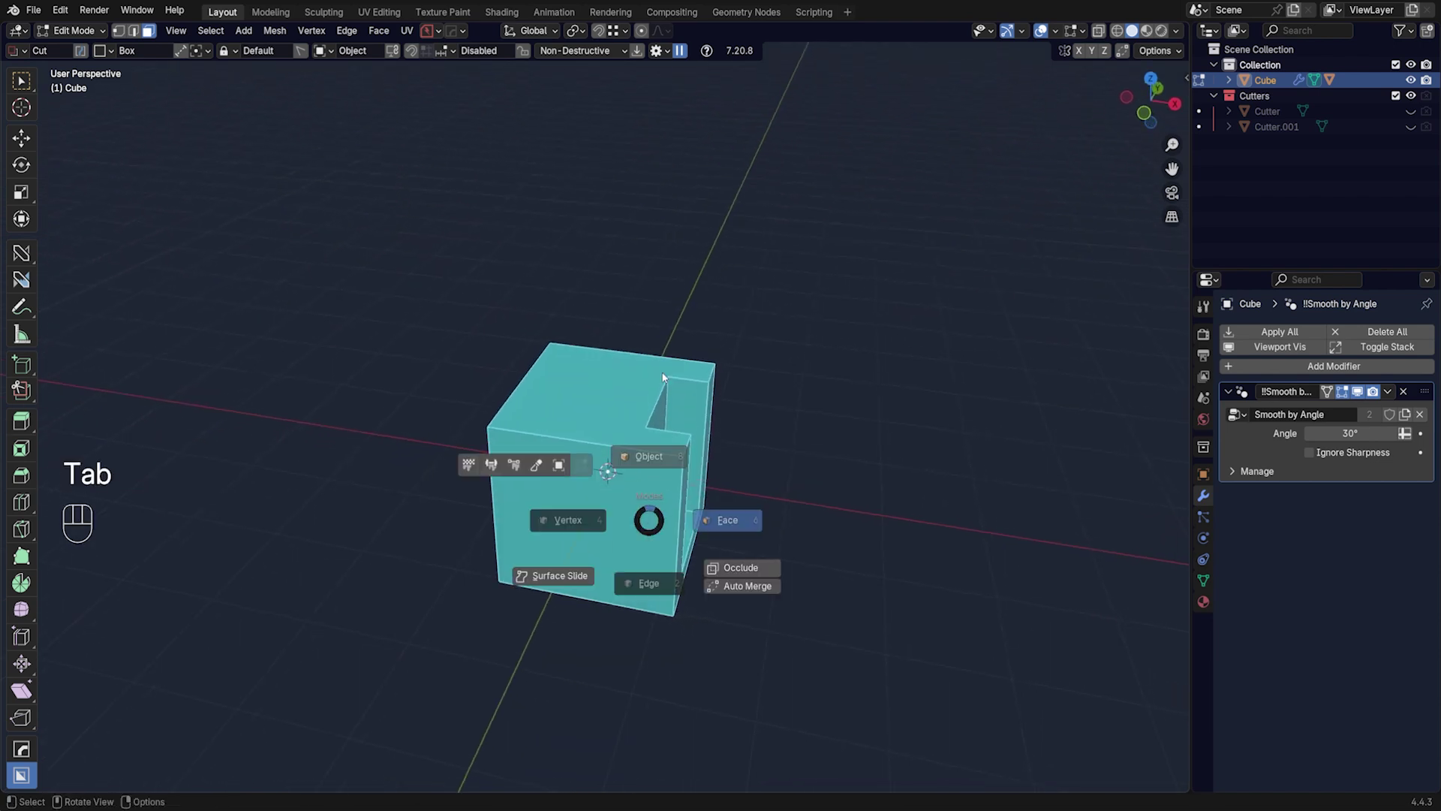
{"action": "key", "text": "alt+x"}
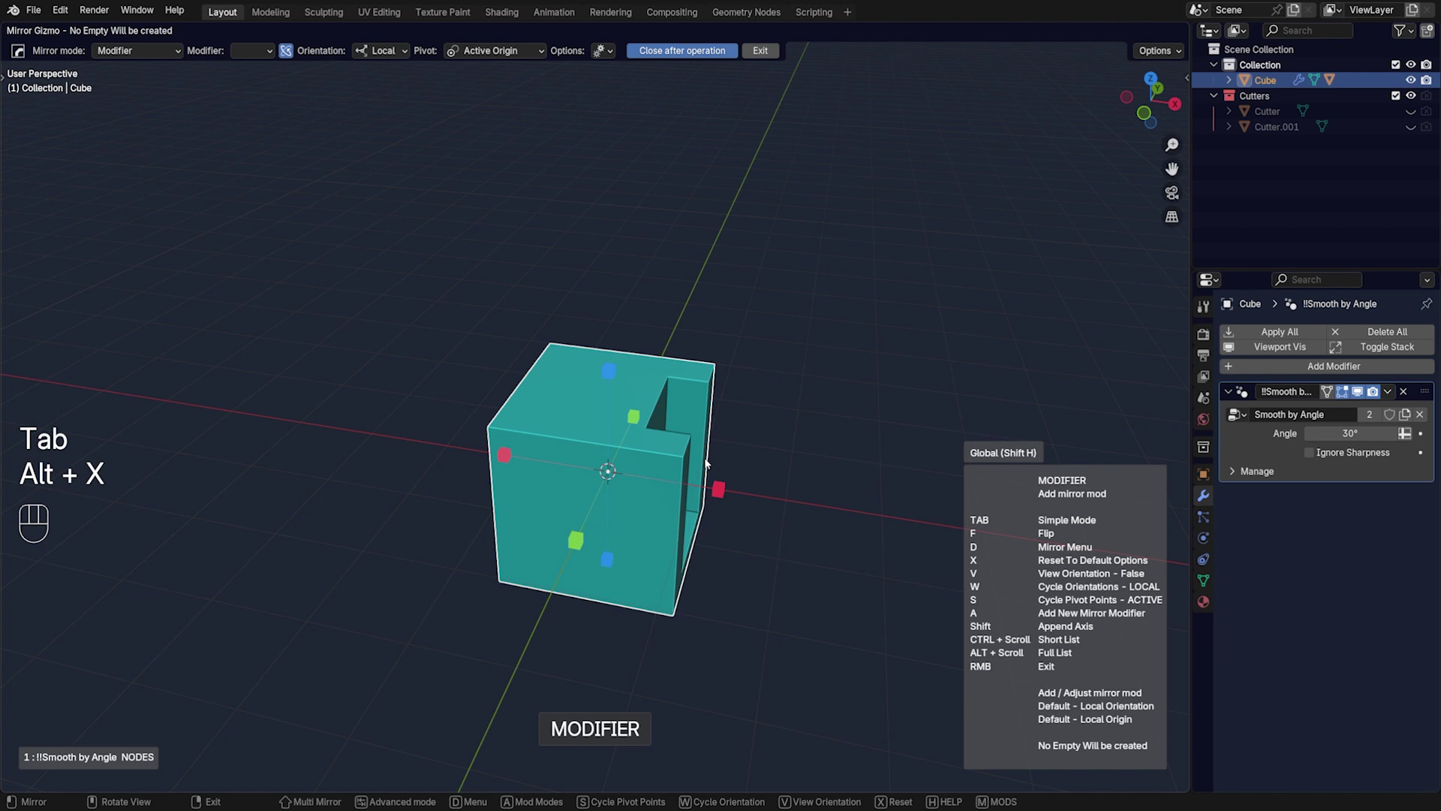
{"action": "left_click", "coordinate": [168, 49]}
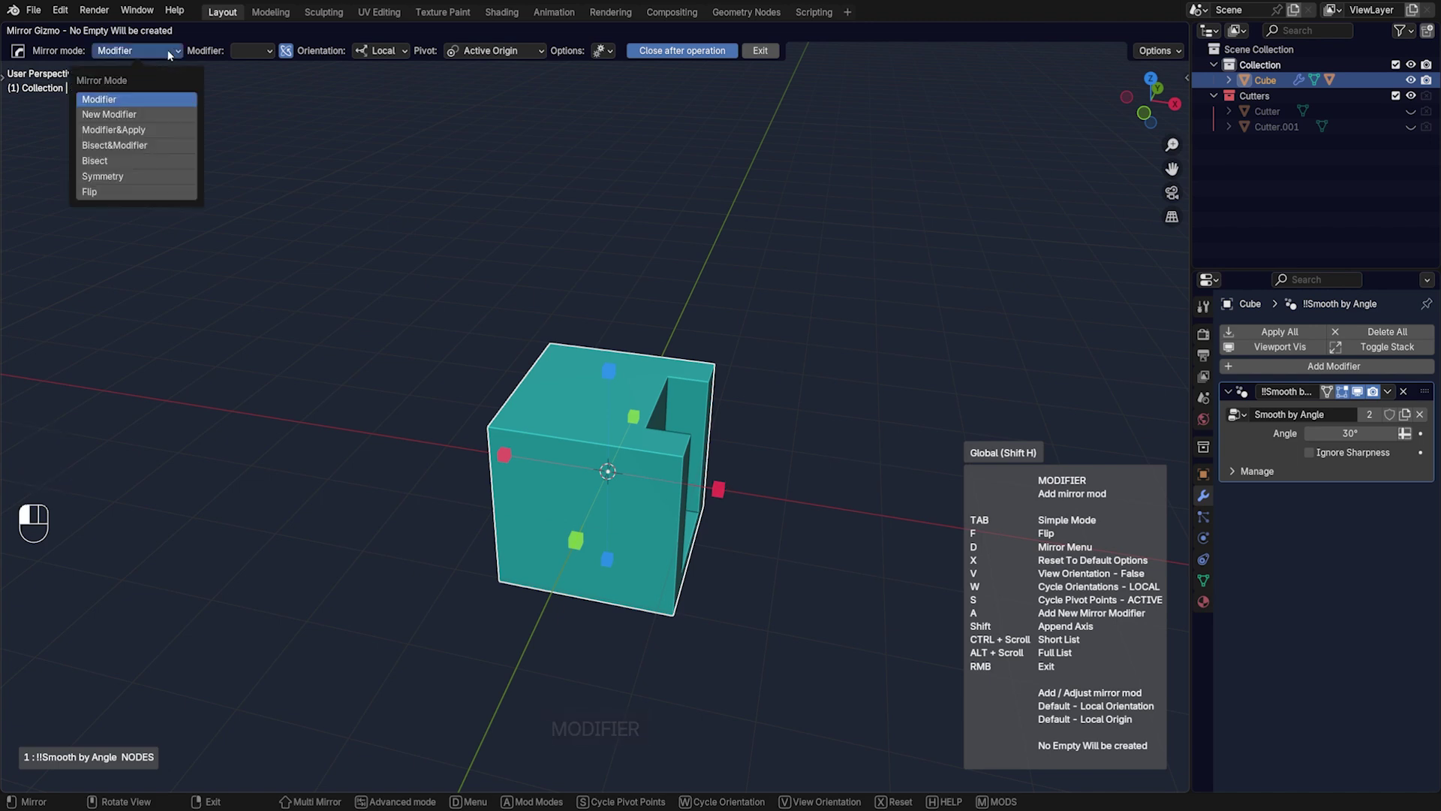
{"action": "scroll", "coordinate": [624, 371], "scroll_direction": "up", "scroll_amount": 1, "text": "alt"}
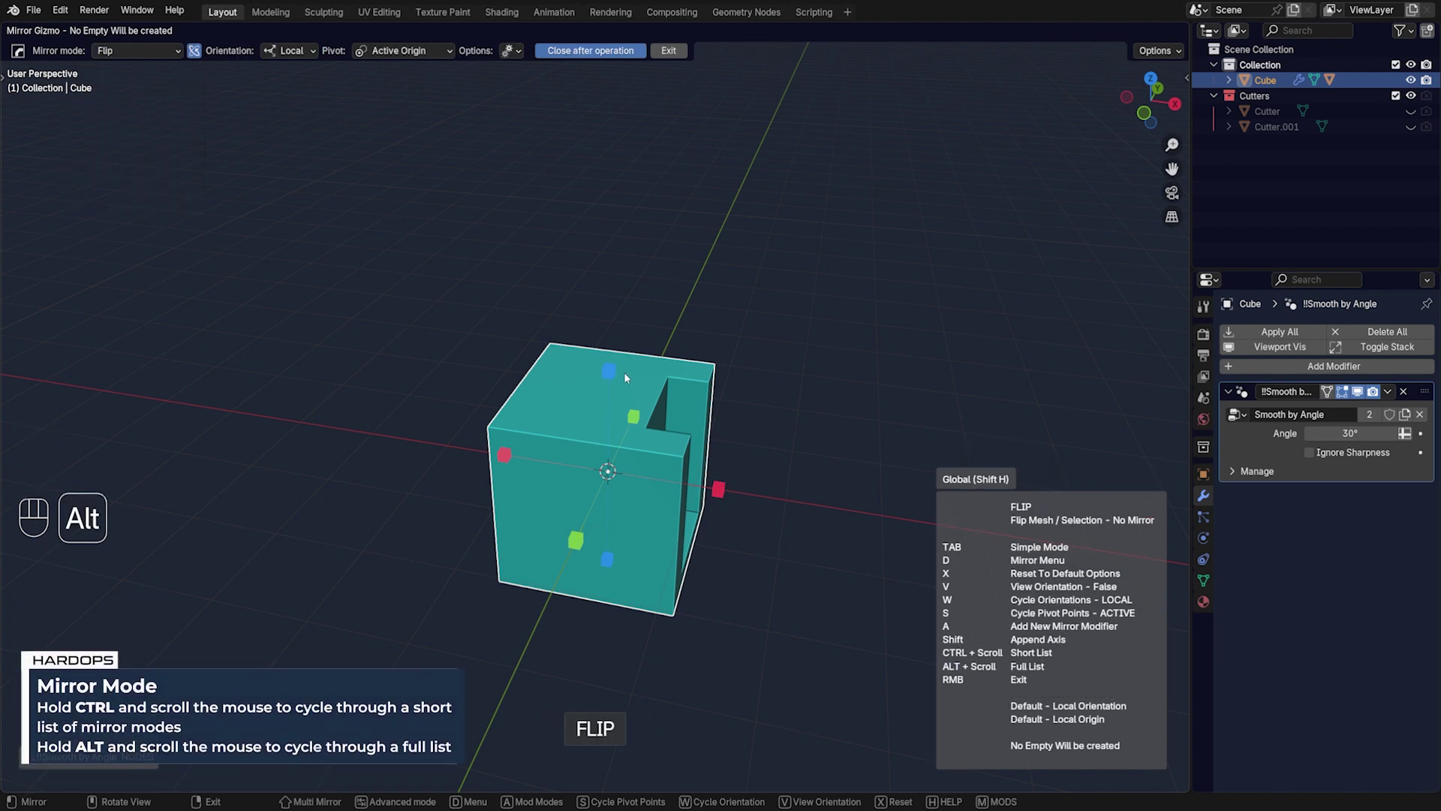
{"action": "scroll", "coordinate": [623, 371], "scroll_direction": "up", "scroll_amount": 4, "text": "alt"}
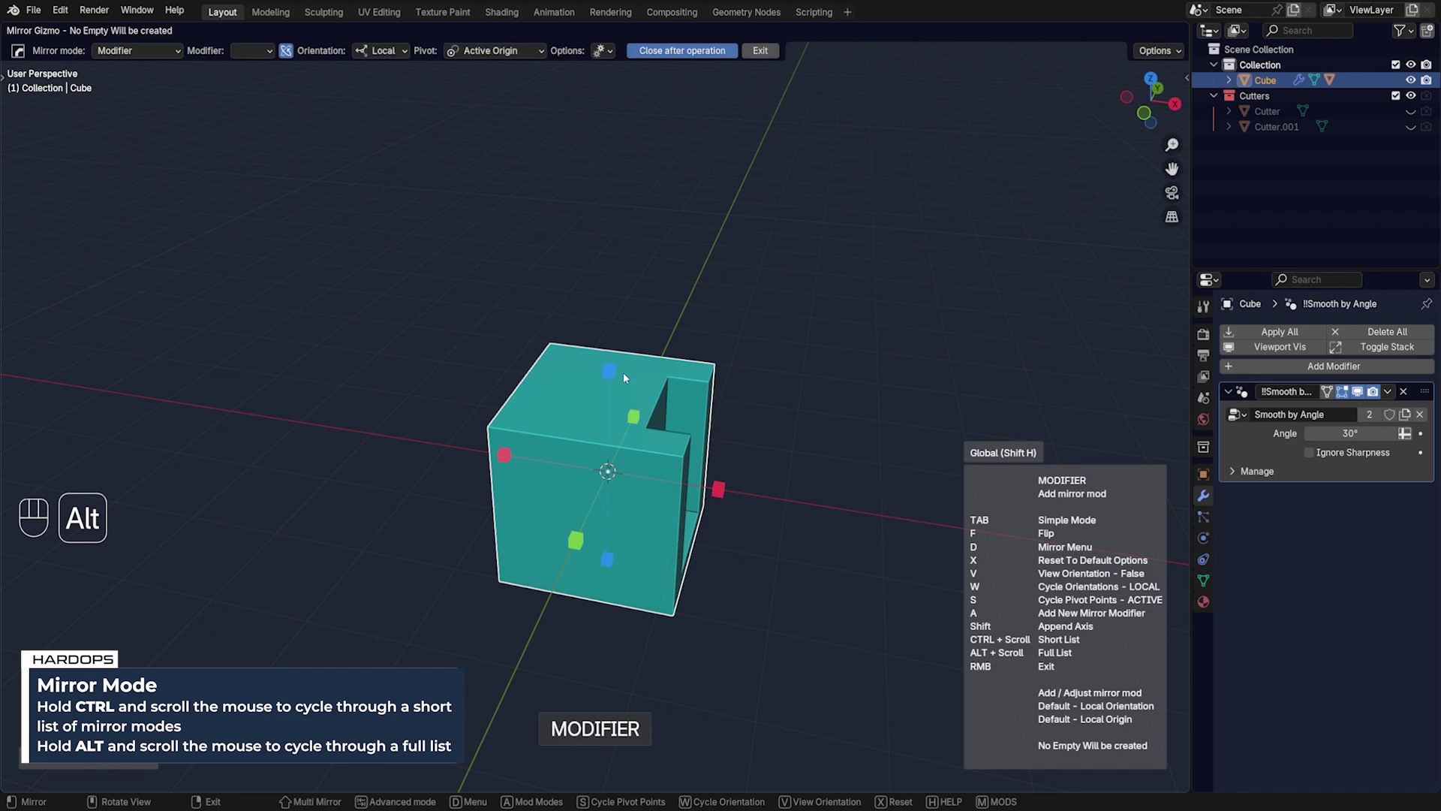
{"action": "scroll", "coordinate": [623, 373], "scroll_direction": "up", "scroll_amount": 2, "text": "alt"}
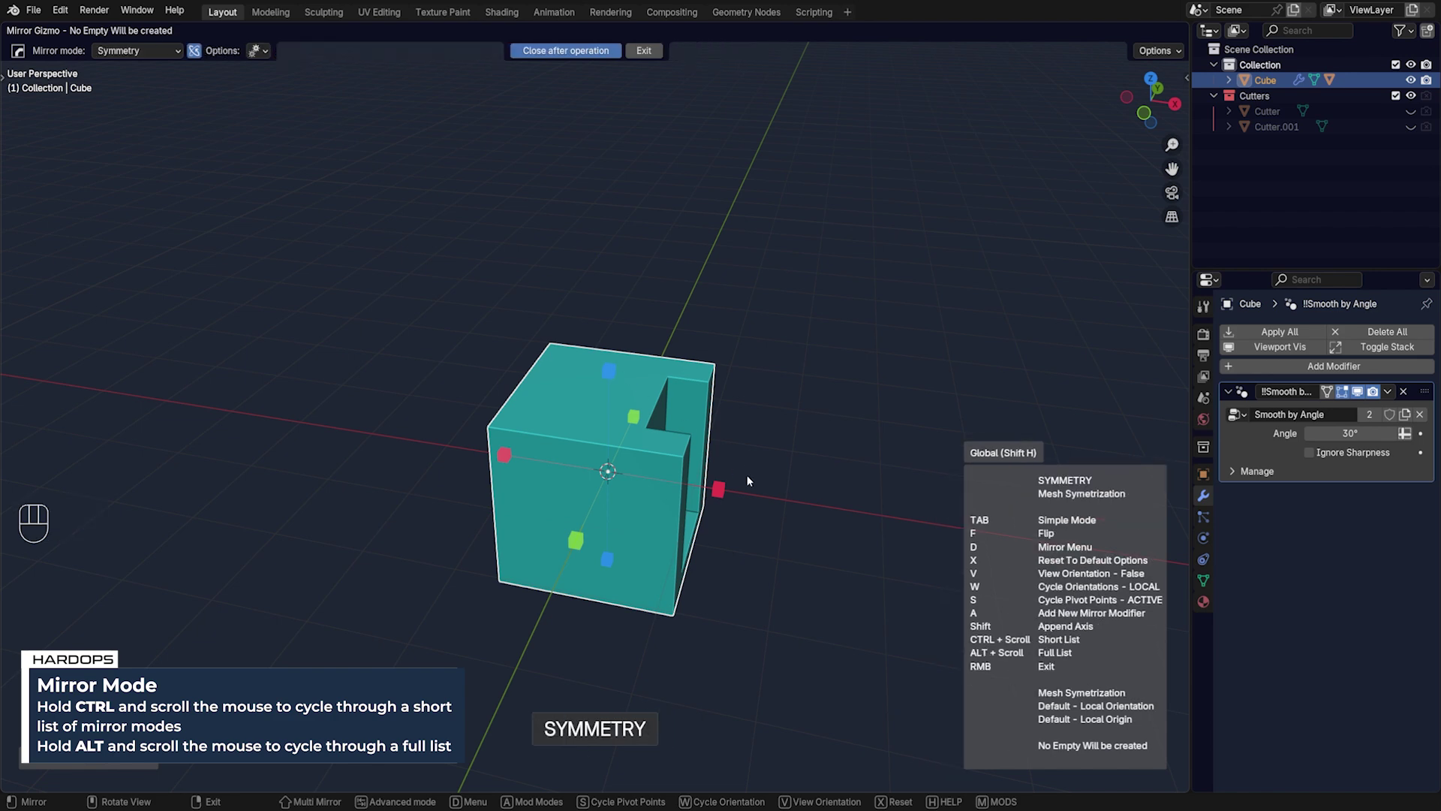
{"action": "left_click", "coordinate": [720, 489]}
{"action": "key", "text": "Tab"}
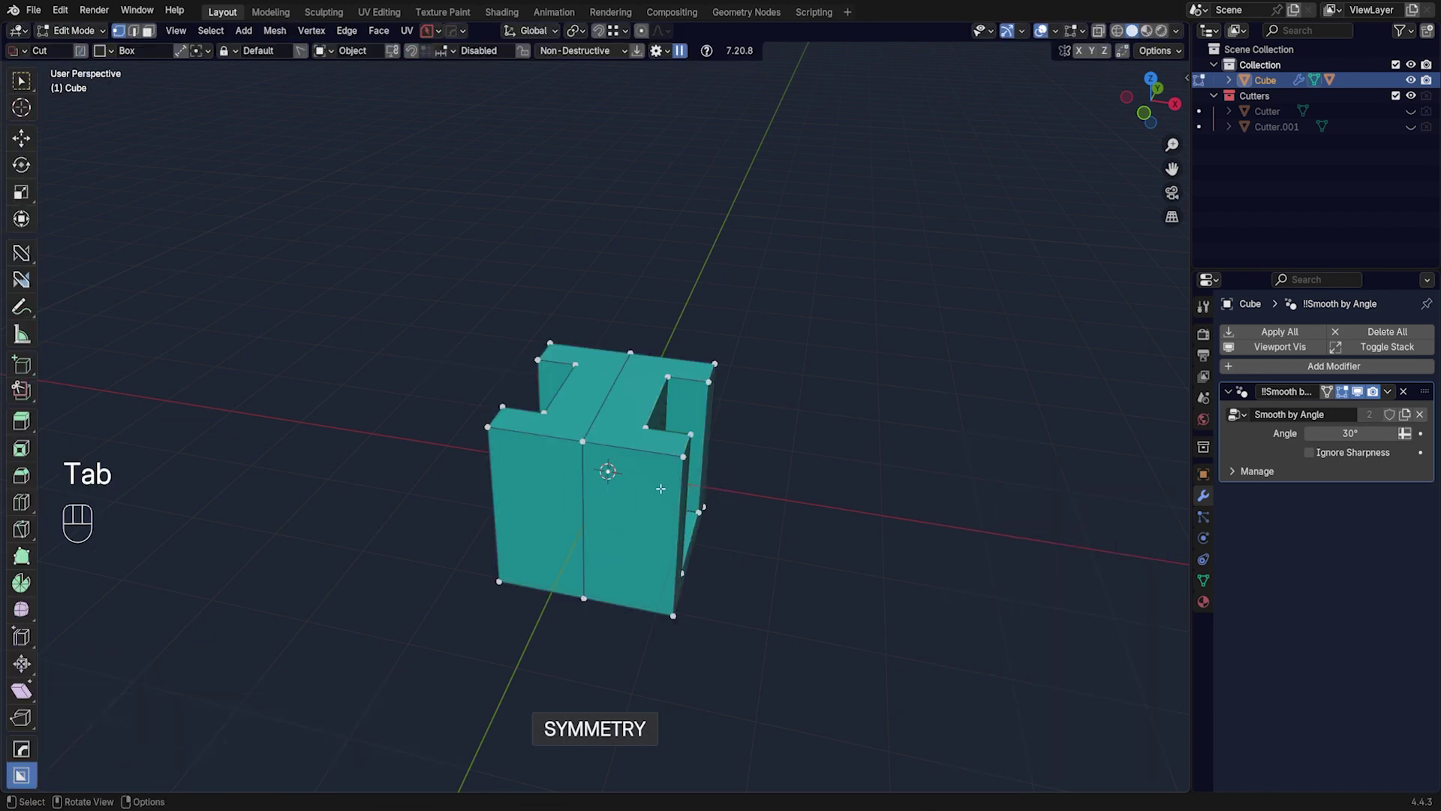
{"action": "middle_click_drag", "start_coordinate": [661, 489], "coordinate": [738, 380]}
{"action": "key", "text": "Tab"}
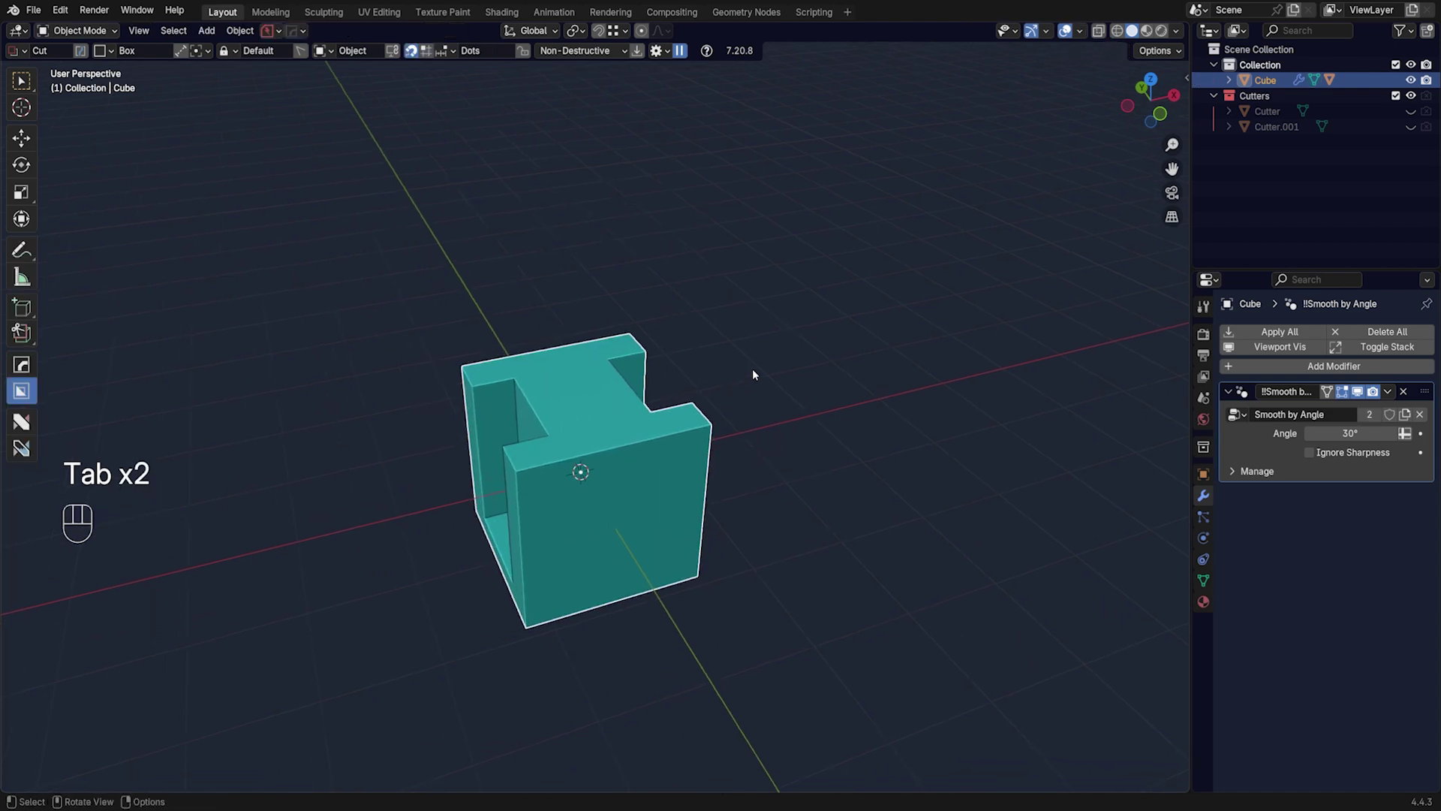
{"action": "middle_click_drag", "start_coordinate": [737, 440], "coordinate": [586, 408]}
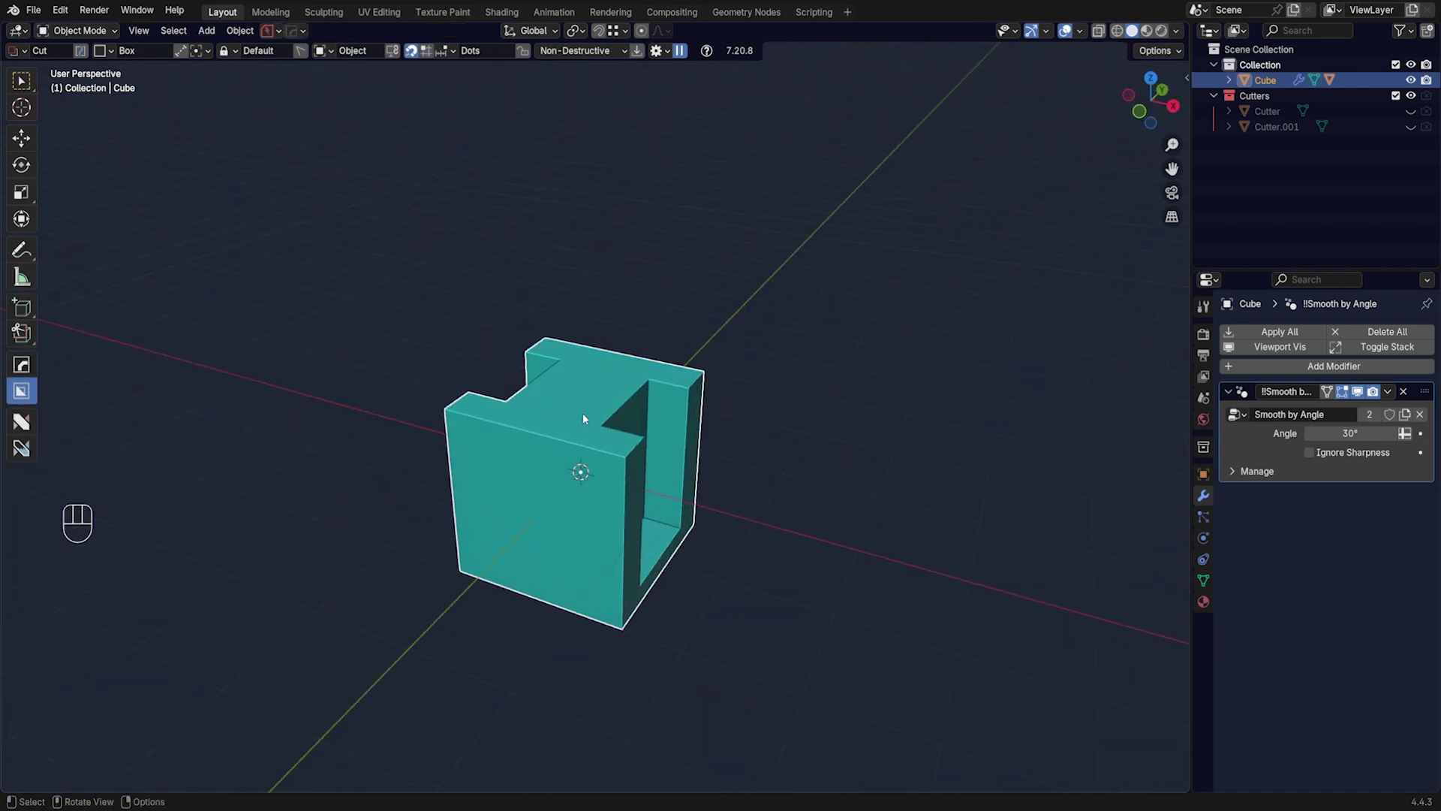
Delete the symmetrized cube and add a new mesh cube
{"action": "key", "text": "x"}
{"action": "left_click", "coordinate": [580, 415]}
{"action": "key", "text": "shift+a"}
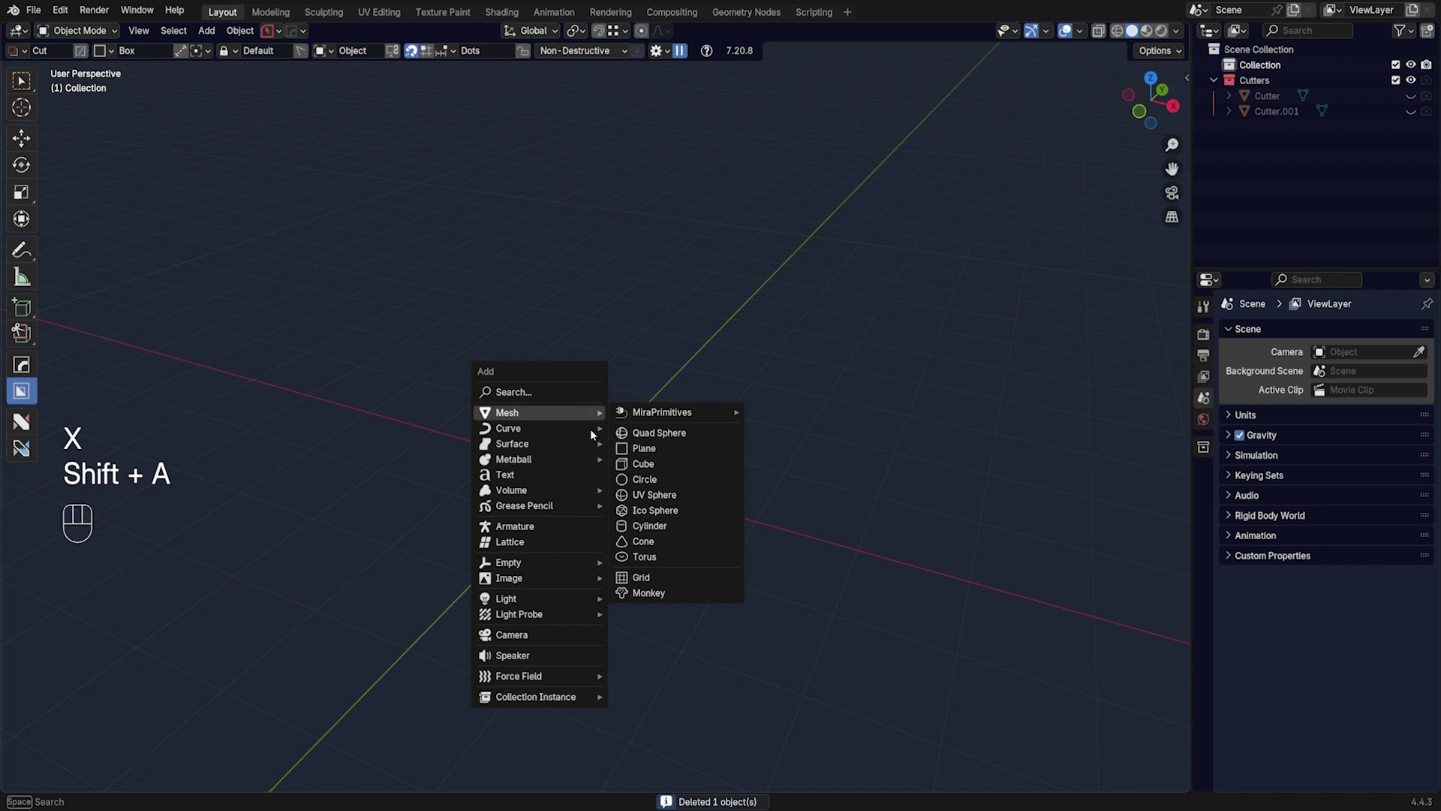
{"action": "left_click", "coordinate": [648, 469]}
Cut a rectangular notch about 1.53 deep through the new cube's upper face at its +X side and bake it with Smart Apply
{"action": "middle_click_drag", "start_coordinate": [680, 466], "coordinate": [611, 378], "text": "shift"}
{"action": "left_click_drag", "start_coordinate": [614, 353], "coordinate": [647, 444]}
{"action": "key", "text": "q"}
{"action": "mouse_move", "coordinate": [641, 452]}
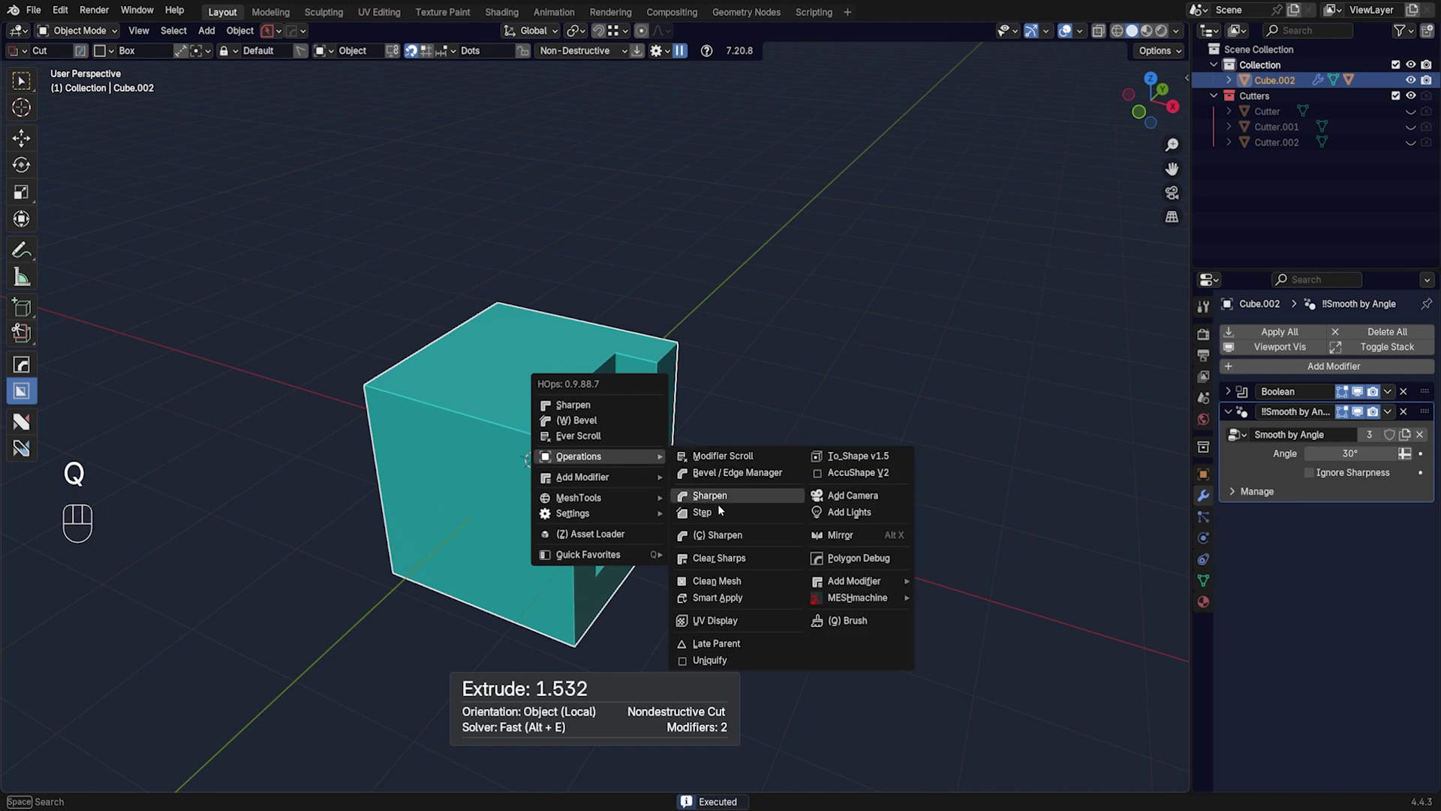
{"action": "left_click", "coordinate": [742, 598]}
Move the notched cube about 3.12 m along the global X axis, away from the 3D cursor
{"action": "middle_click_drag", "start_coordinate": [742, 598], "coordinate": [704, 529]}
{"action": "key", "text": "g"}
{"action": "key", "text": "x"}
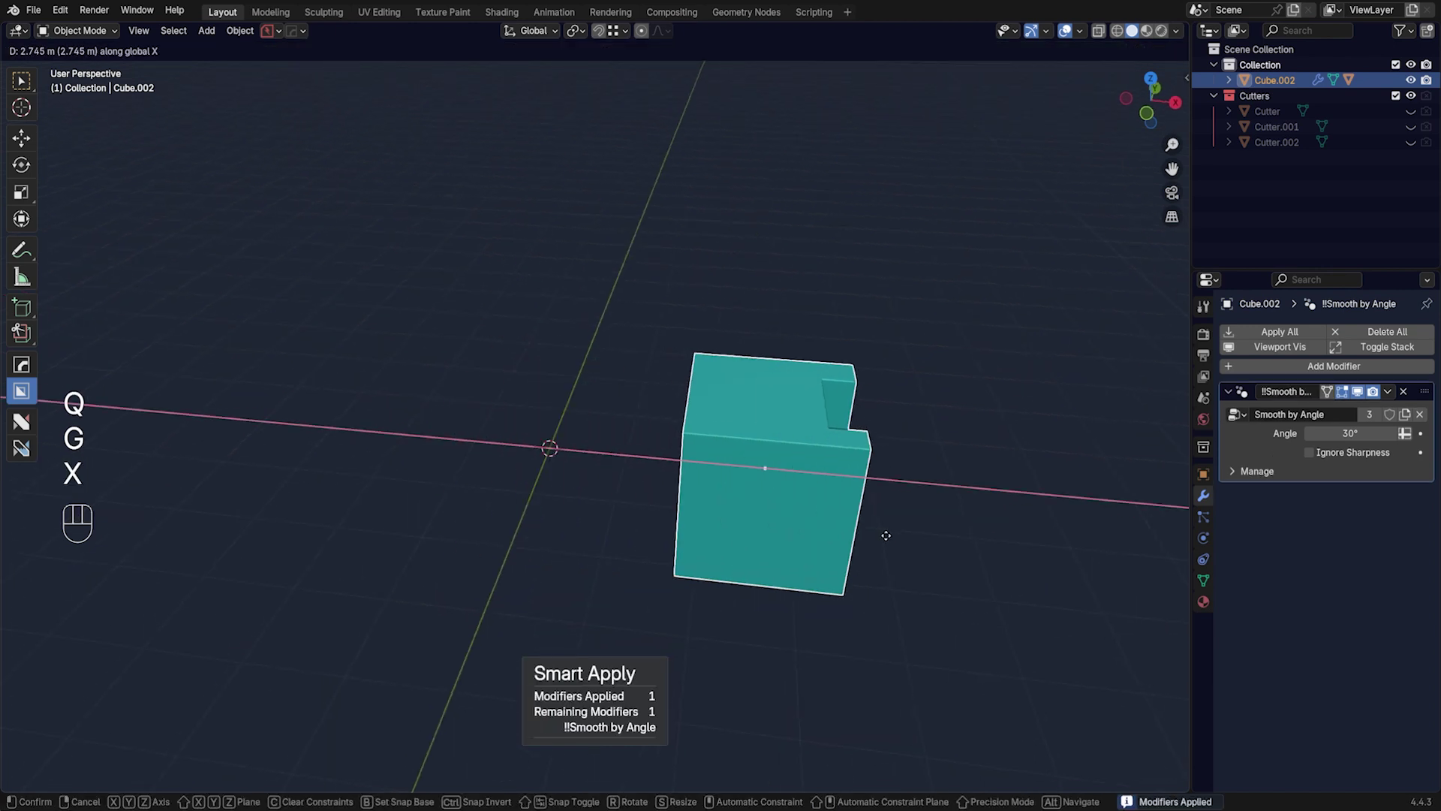
{"action": "left_click", "coordinate": [886, 534]}
Try flipping the cube across X about its own origin with the HardOps mirror tool in Flip mode, and undo it
{"action": "middle_click_drag", "start_coordinate": [886, 535], "coordinate": [733, 447]}
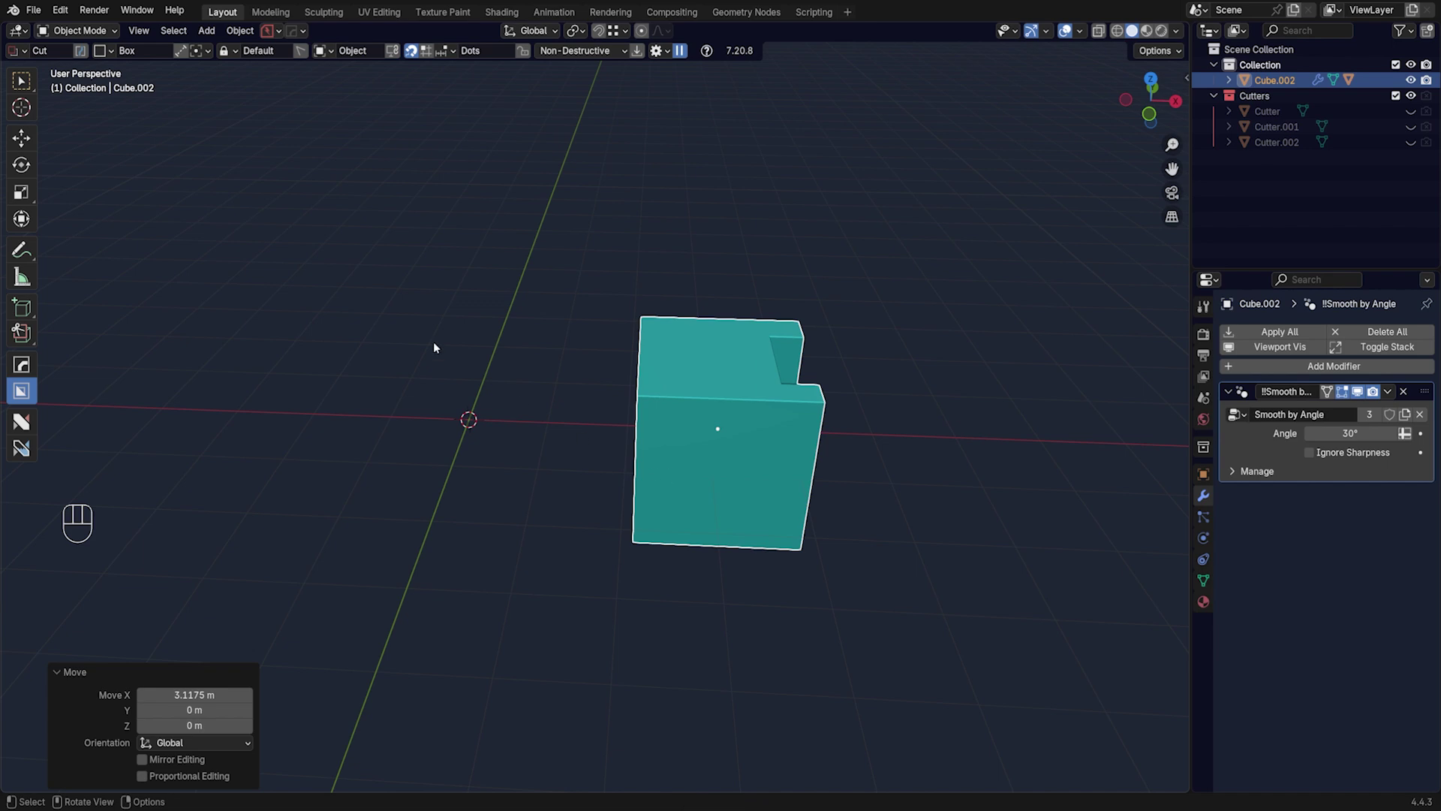
{"action": "key", "text": "alt+x"}
{"action": "left_click", "coordinate": [166, 53]}
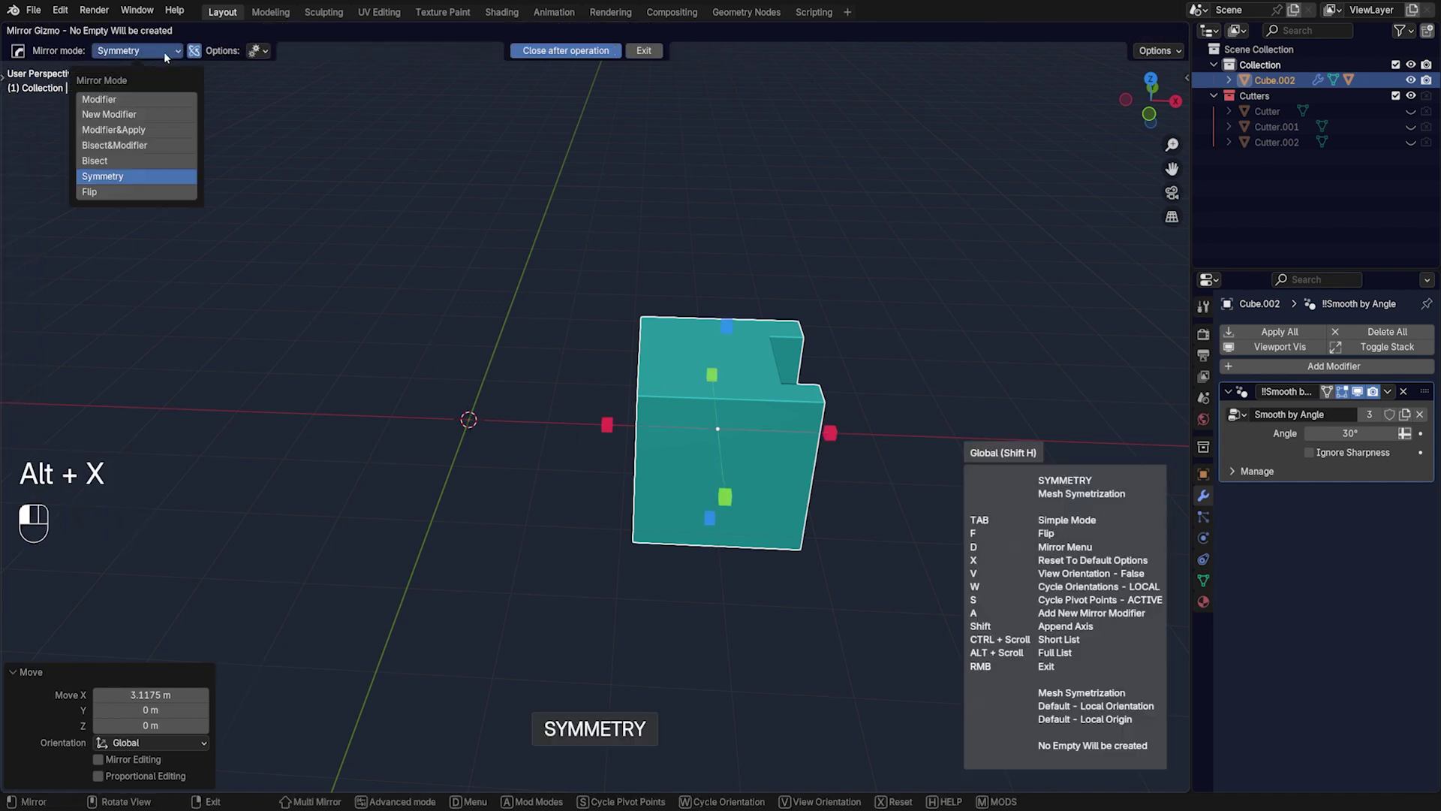
{"action": "left_click", "coordinate": [128, 192]}
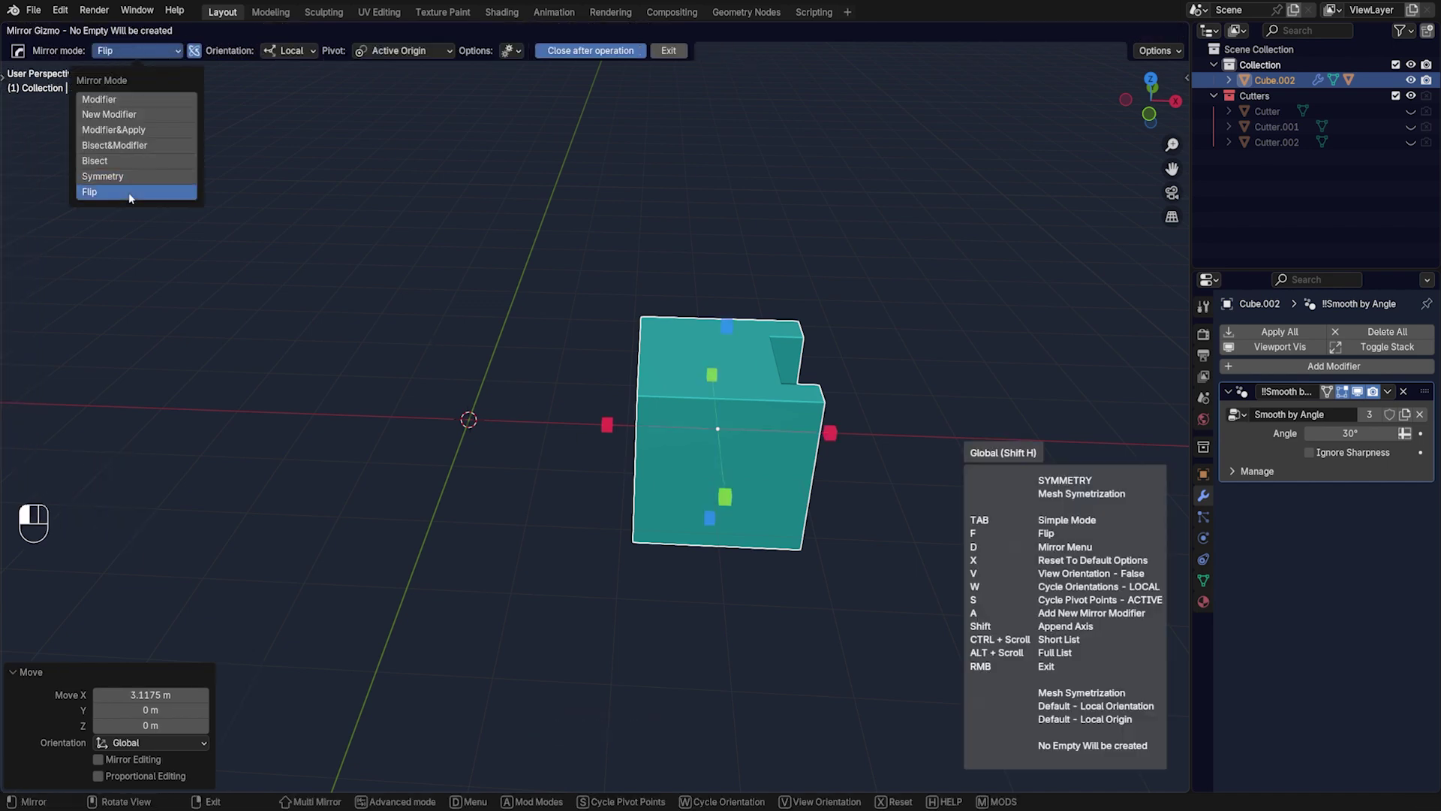
{"action": "left_click", "coordinate": [831, 435]}
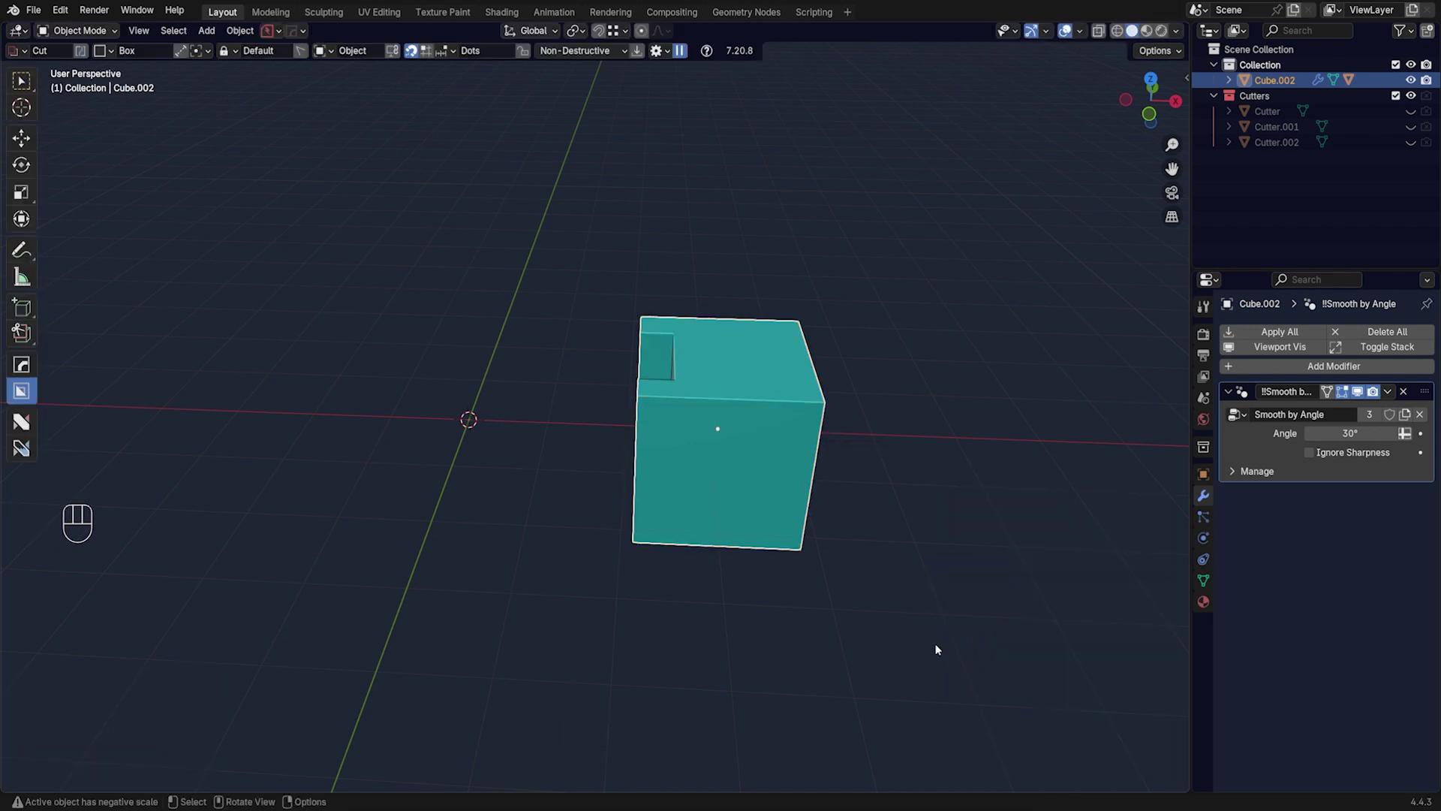
{"action": "key", "text": "ctrl+z"}
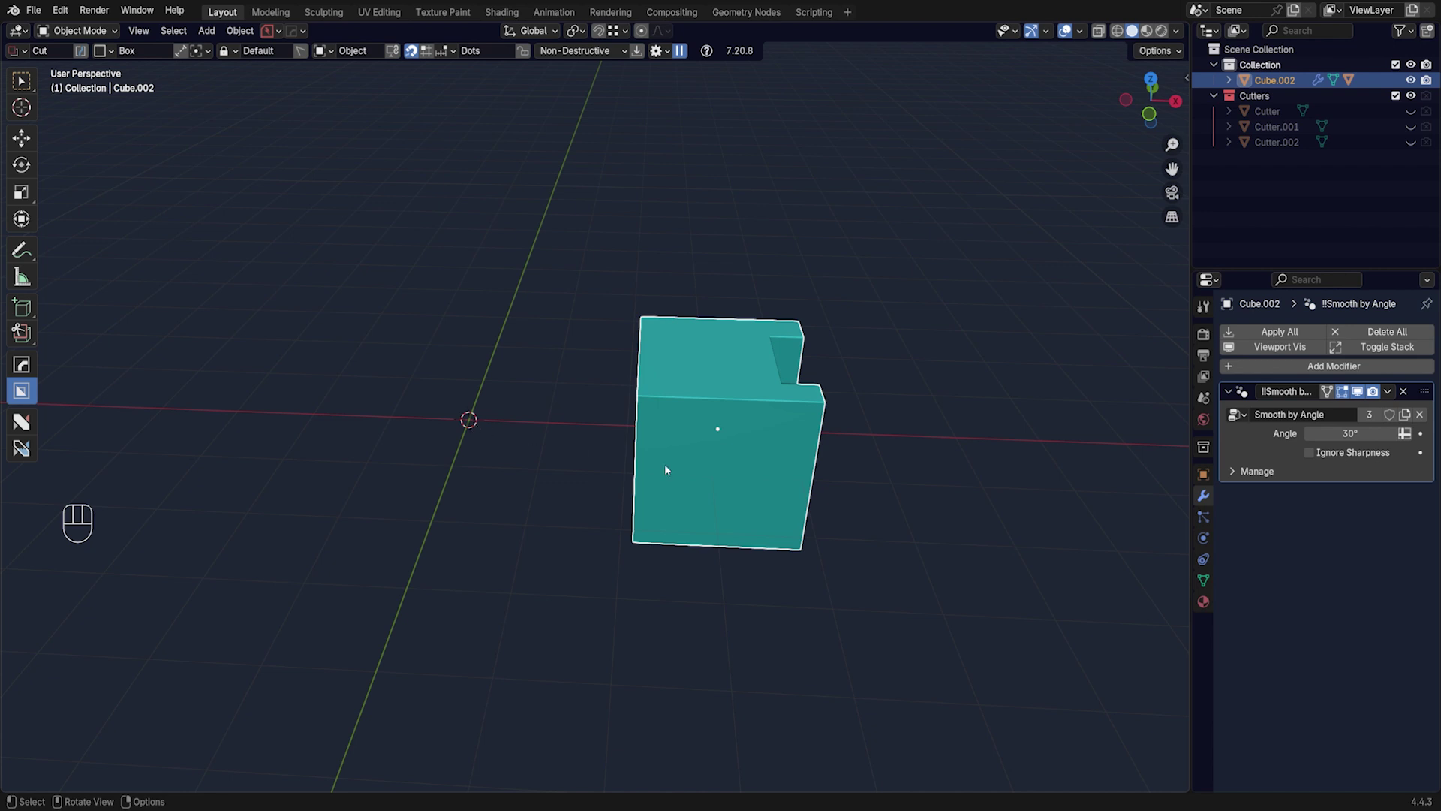
Try flipping the cube across X with the mirror pivot set to Cursor, and undo the flip
{"action": "key", "text": "alt+x"}
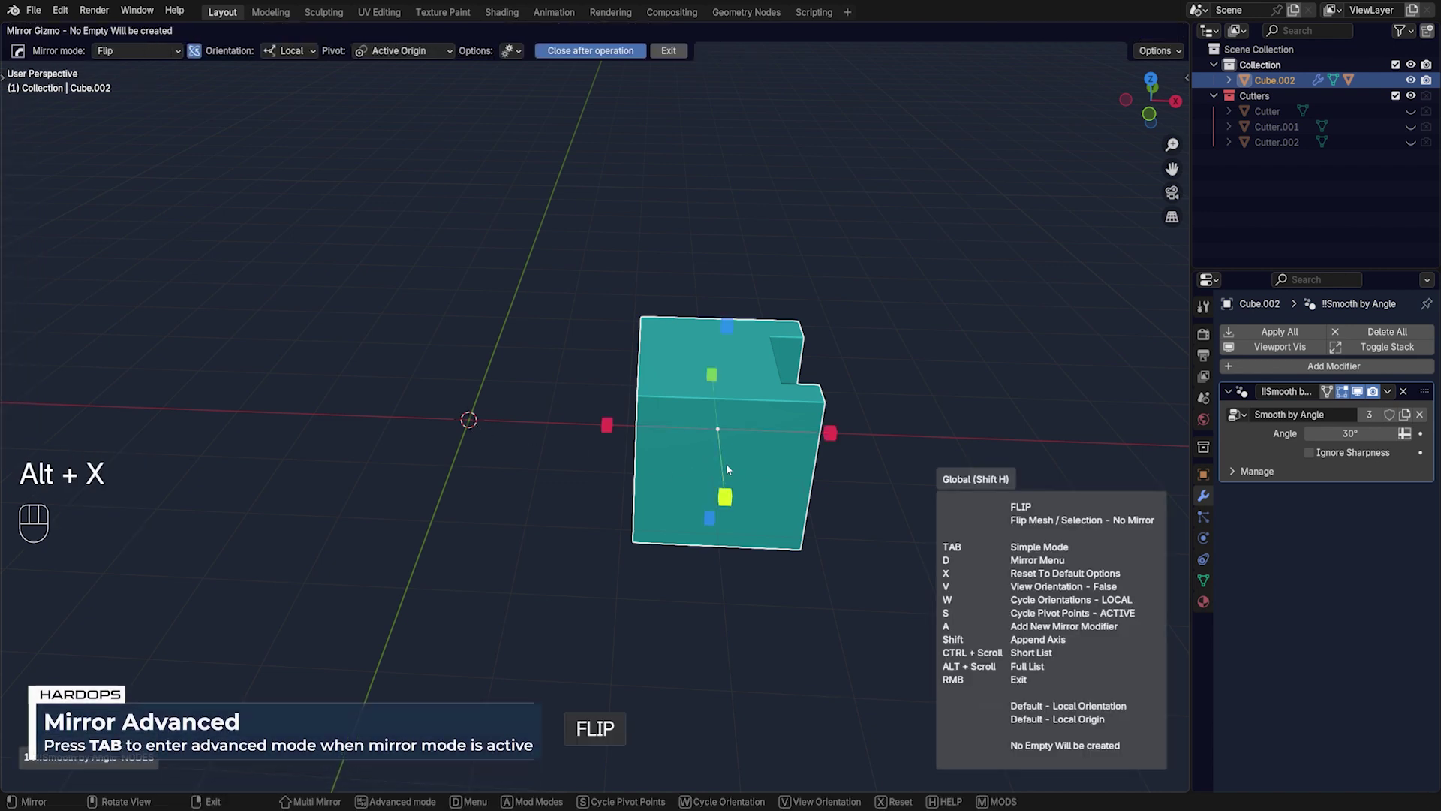
{"action": "key", "text": "Tab"}
{"action": "key", "text": "Tab"}
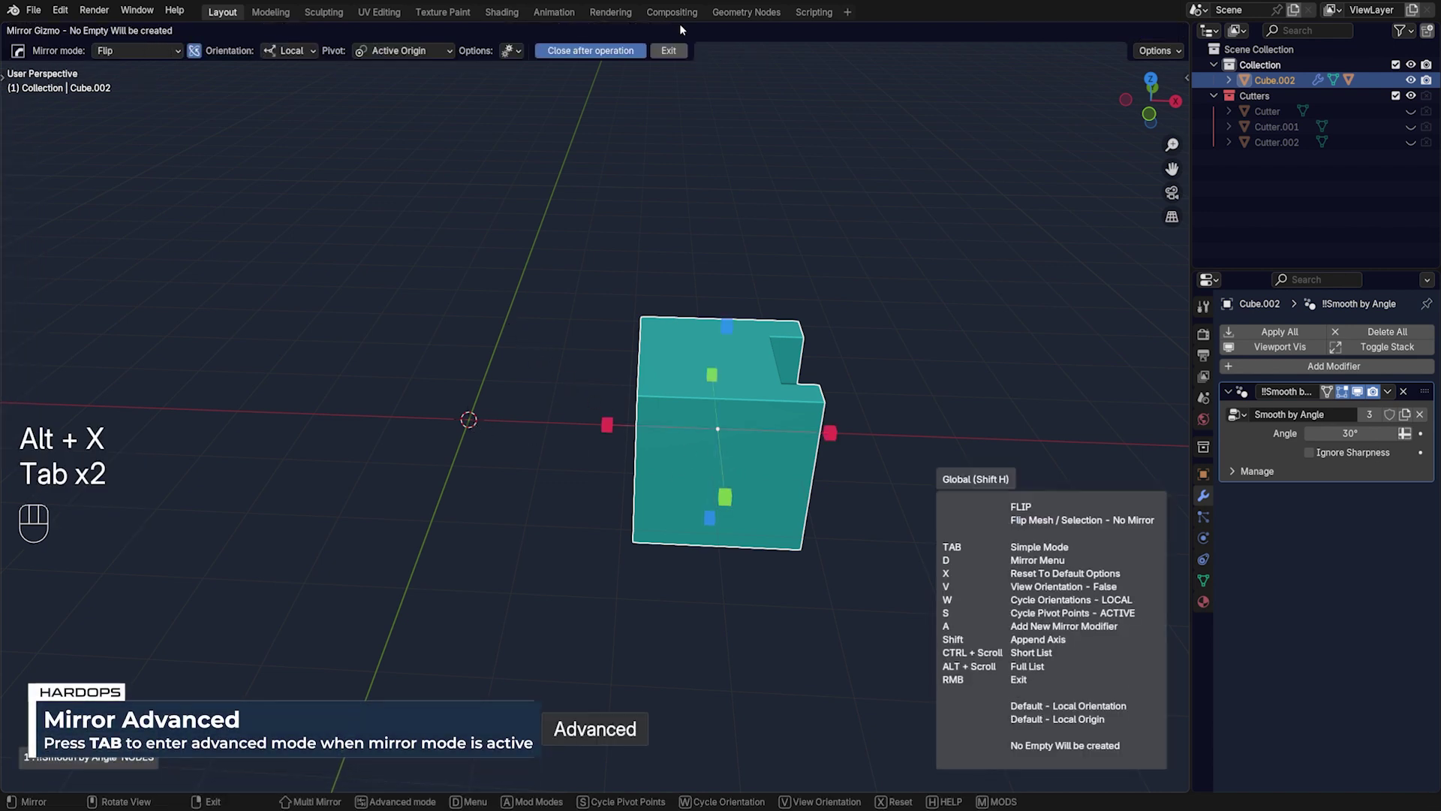
{"action": "left_click", "coordinate": [412, 51]}
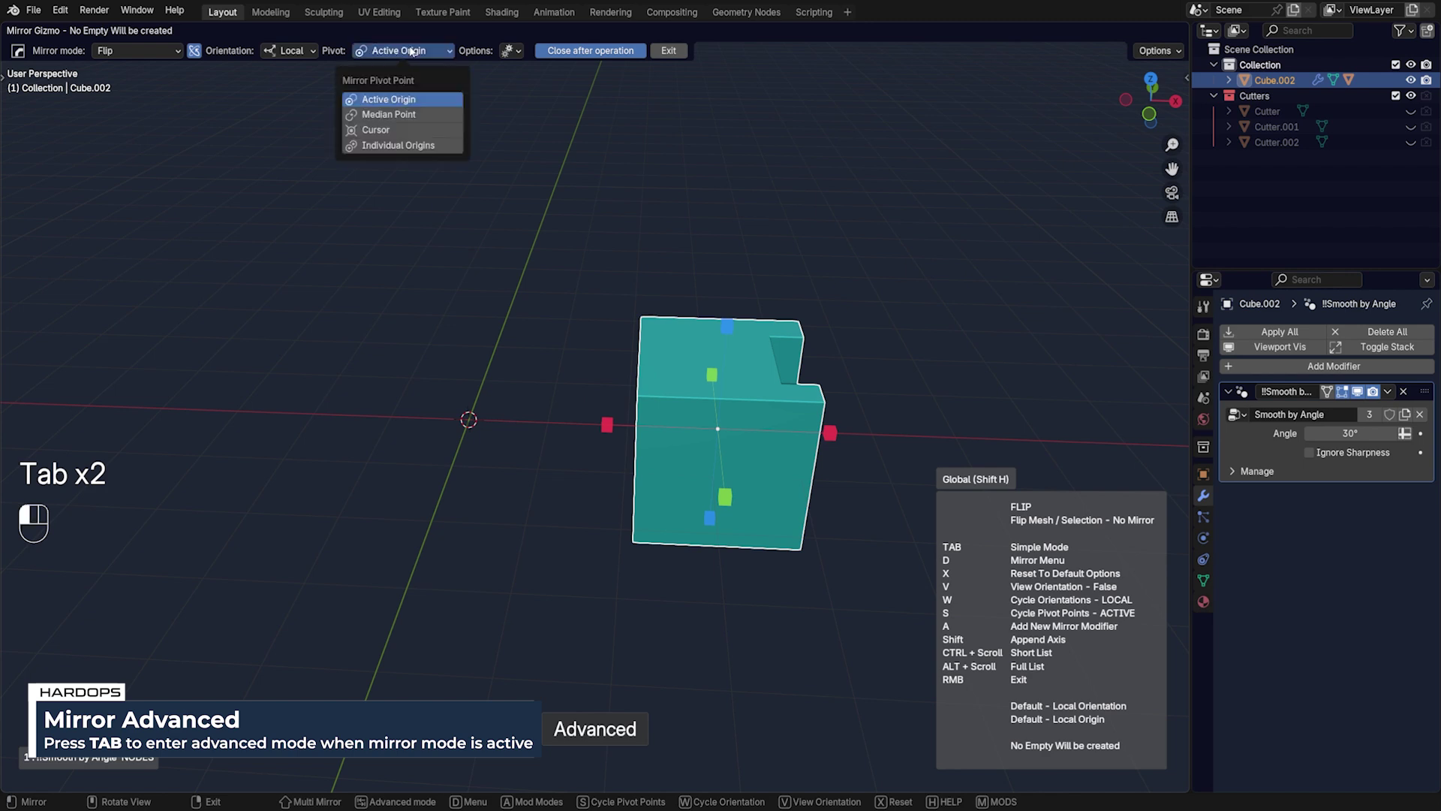
{"action": "left_click", "coordinate": [413, 130]}
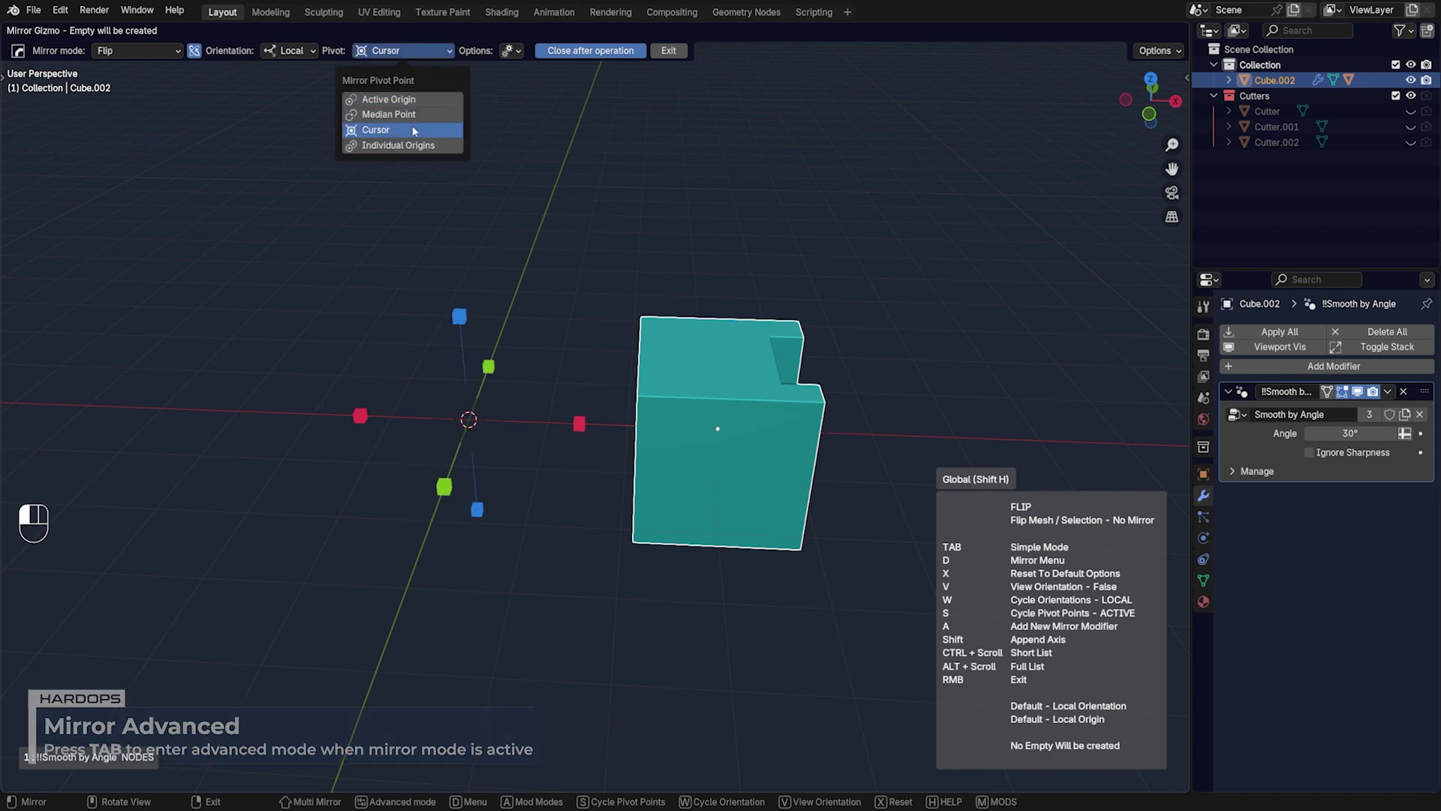
{"action": "left_click", "coordinate": [579, 425]}
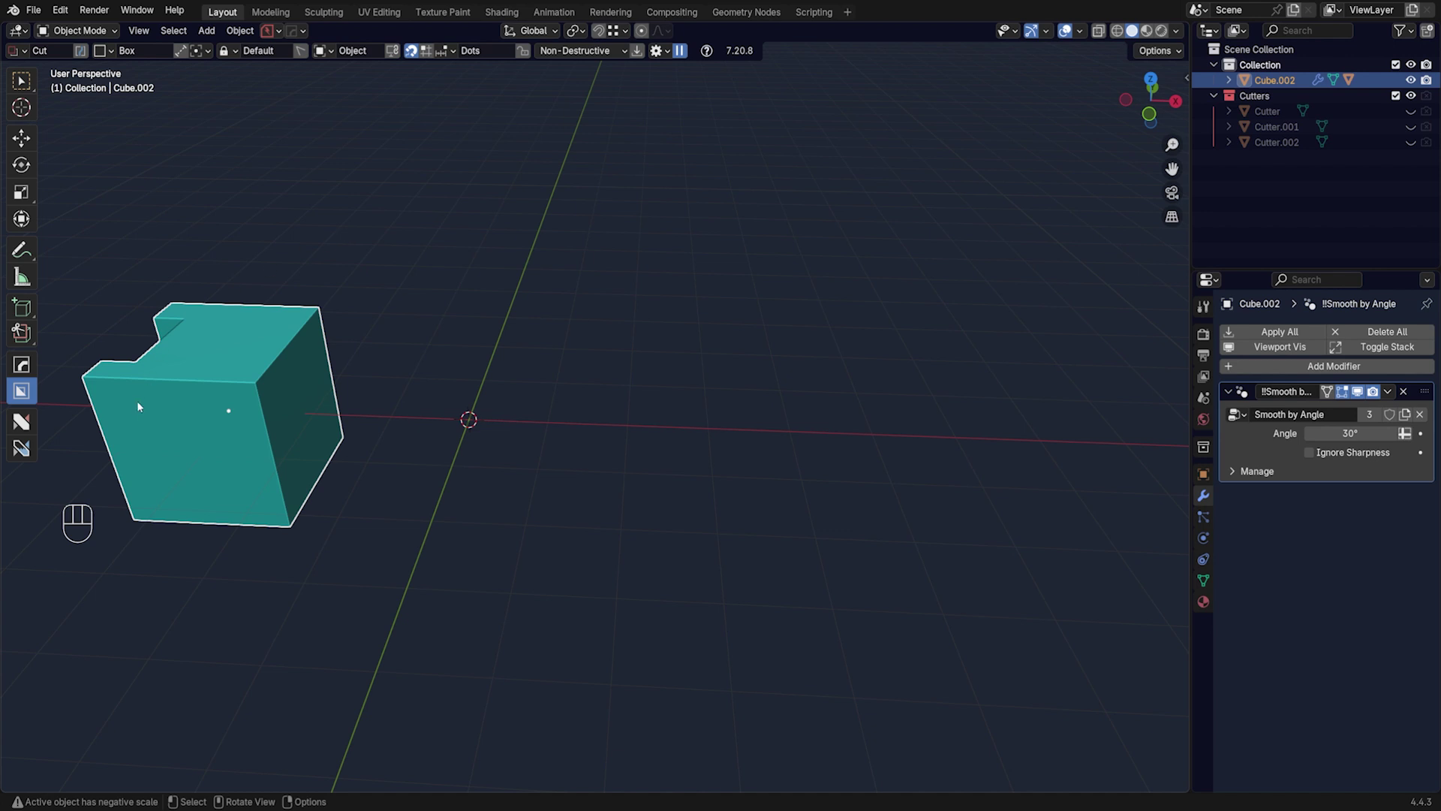
{"action": "middle_click_drag", "start_coordinate": [211, 443], "coordinate": [569, 487], "text": "shift"}
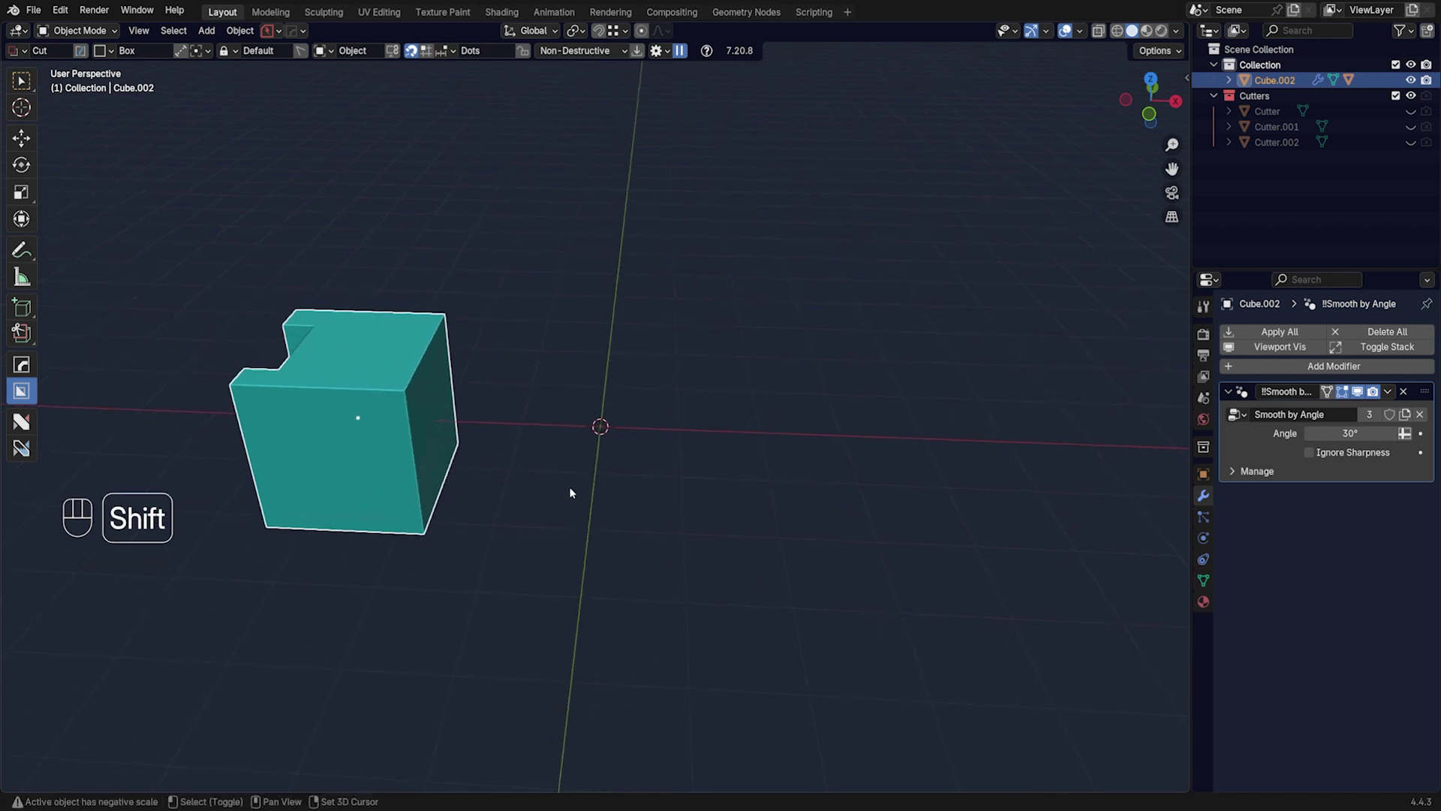
{"action": "key", "text": "ctrl+z"}
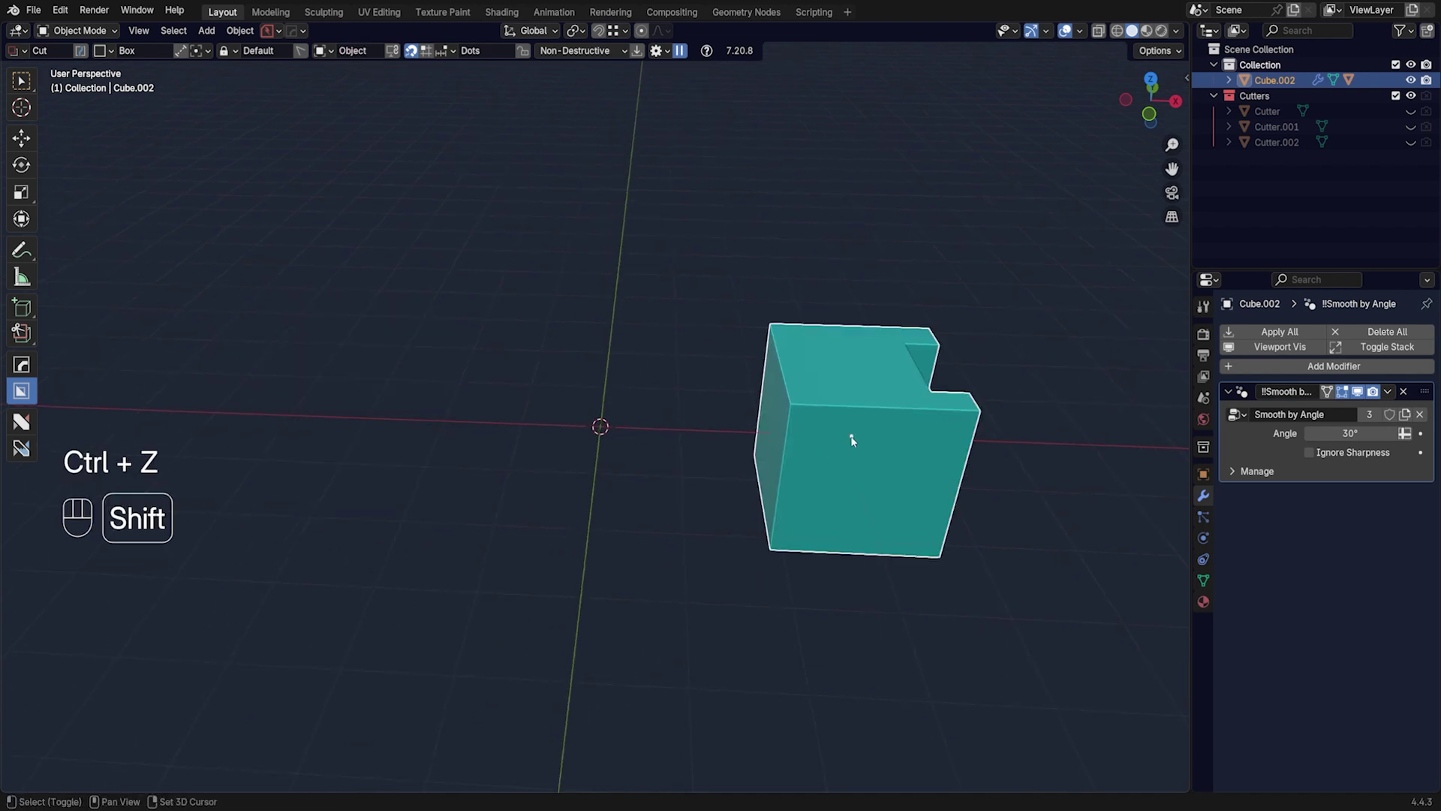
{"action": "middle_click_drag", "start_coordinate": [852, 434], "coordinate": [743, 451], "text": "shift"}
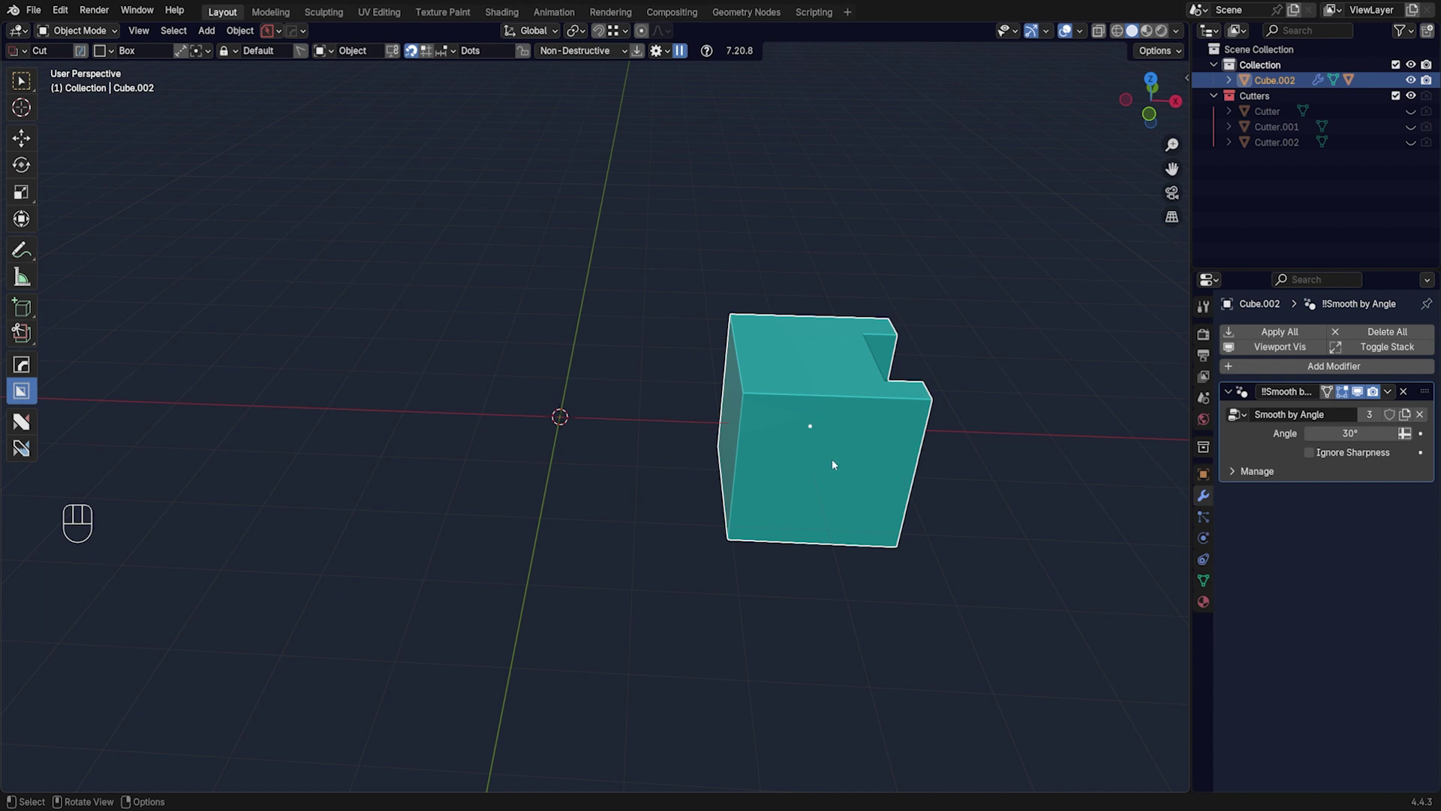
{"action": "middle_click_drag", "start_coordinate": [810, 483], "coordinate": [756, 470], "text": "shift"}
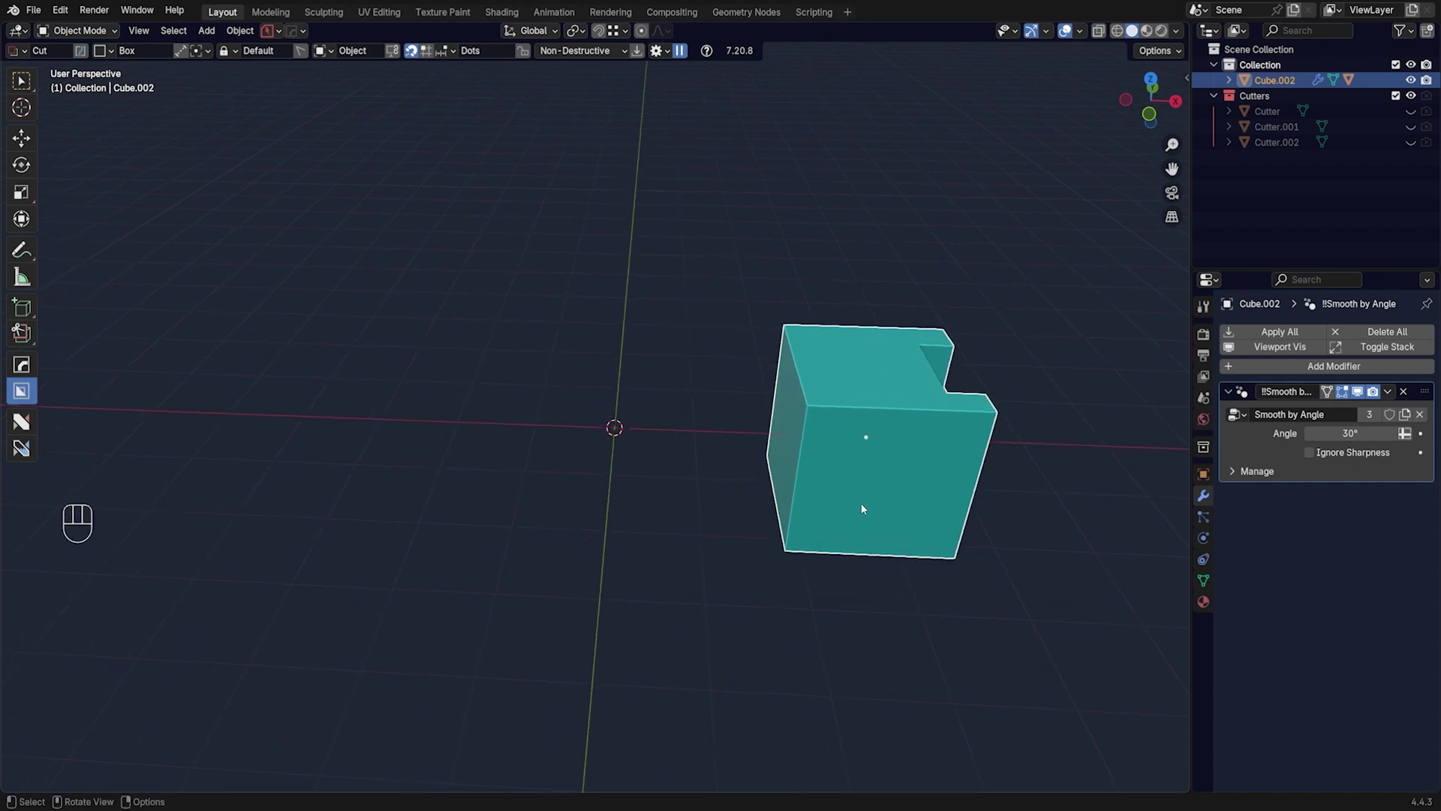
{"action": "middle_click_drag", "start_coordinate": [861, 505], "coordinate": [643, 486], "text": "shift"}
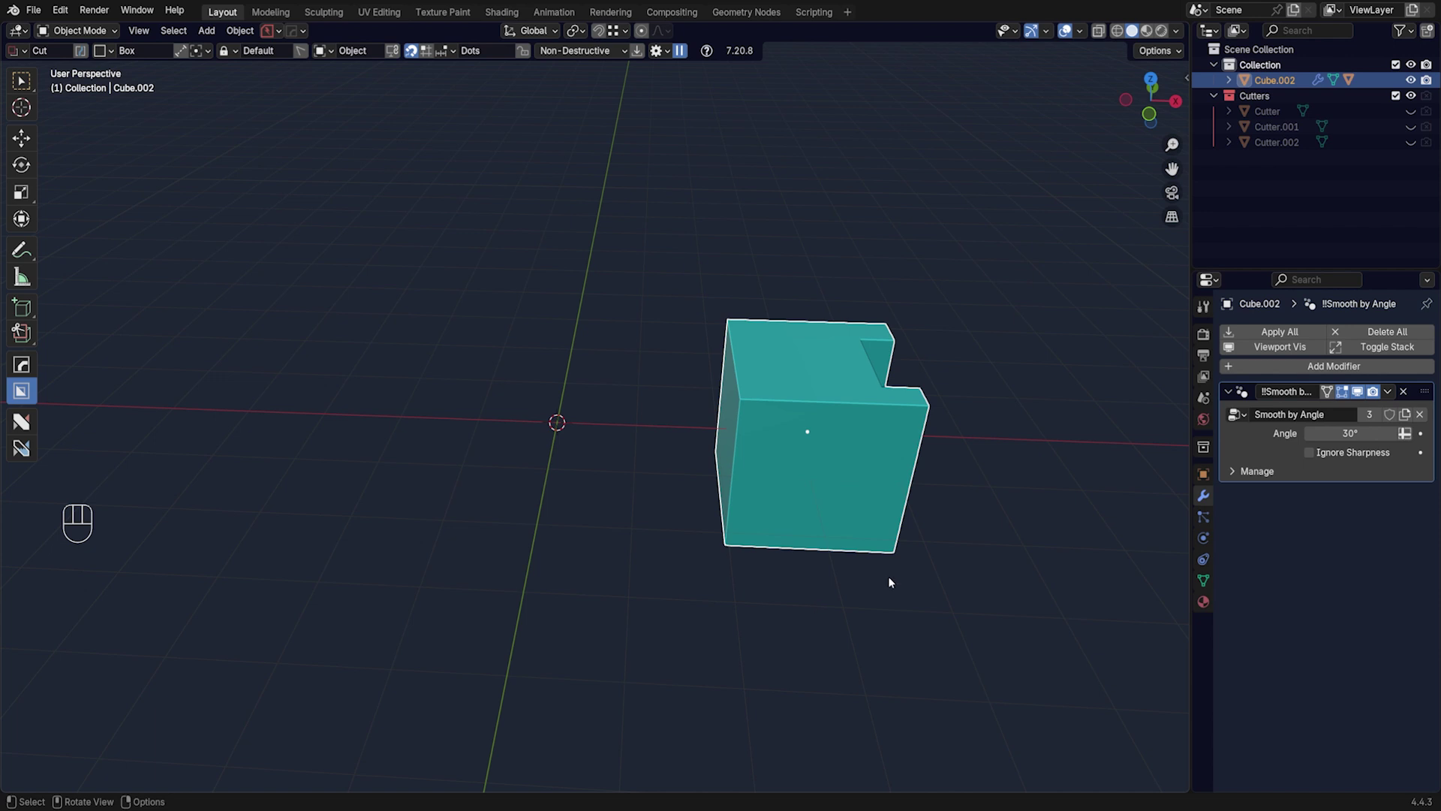
{"action": "middle_click_drag", "start_coordinate": [829, 553], "coordinate": [673, 421], "text": "shift"}
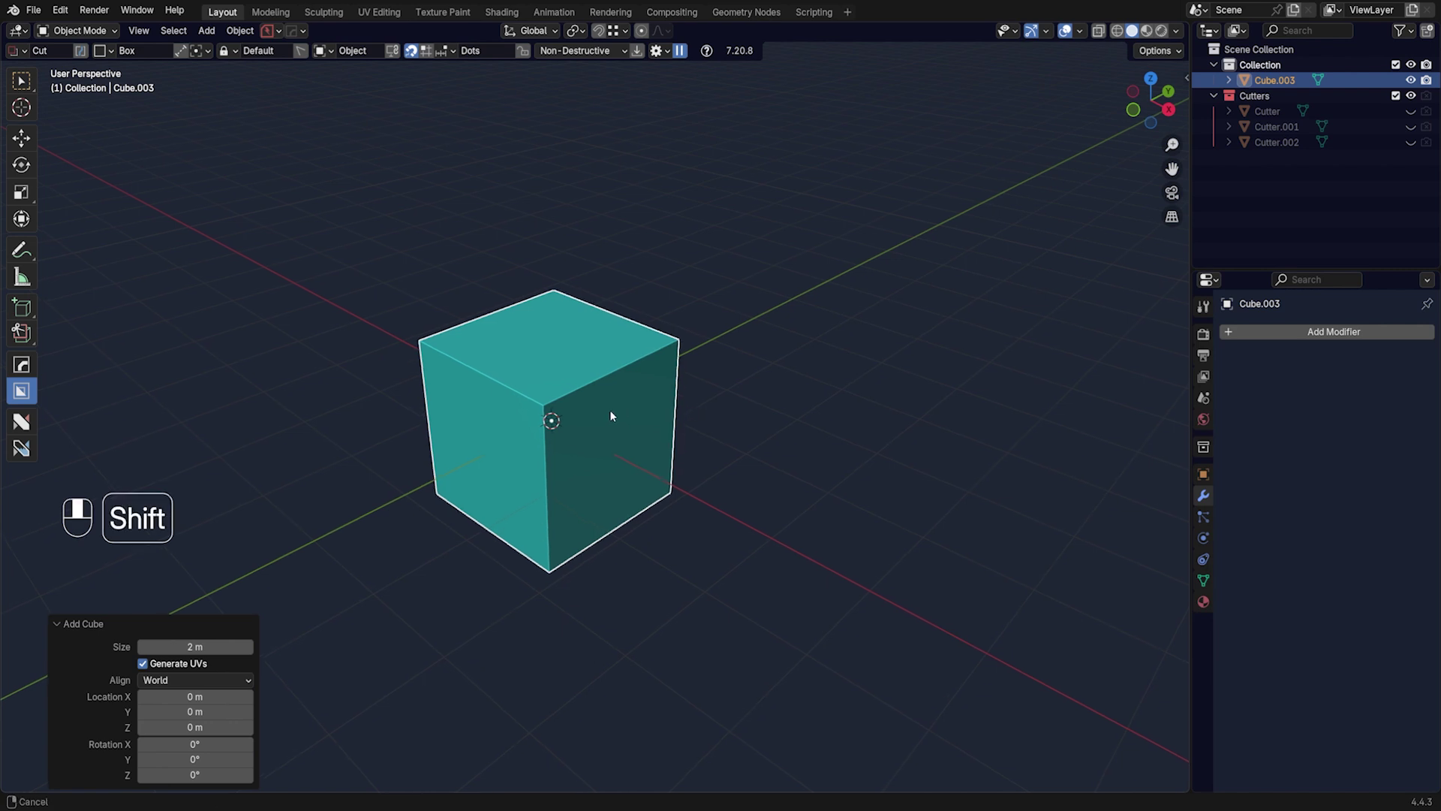
{"action": "middle_click_drag", "start_coordinate": [610, 410], "coordinate": [669, 409], "text": "shift"}
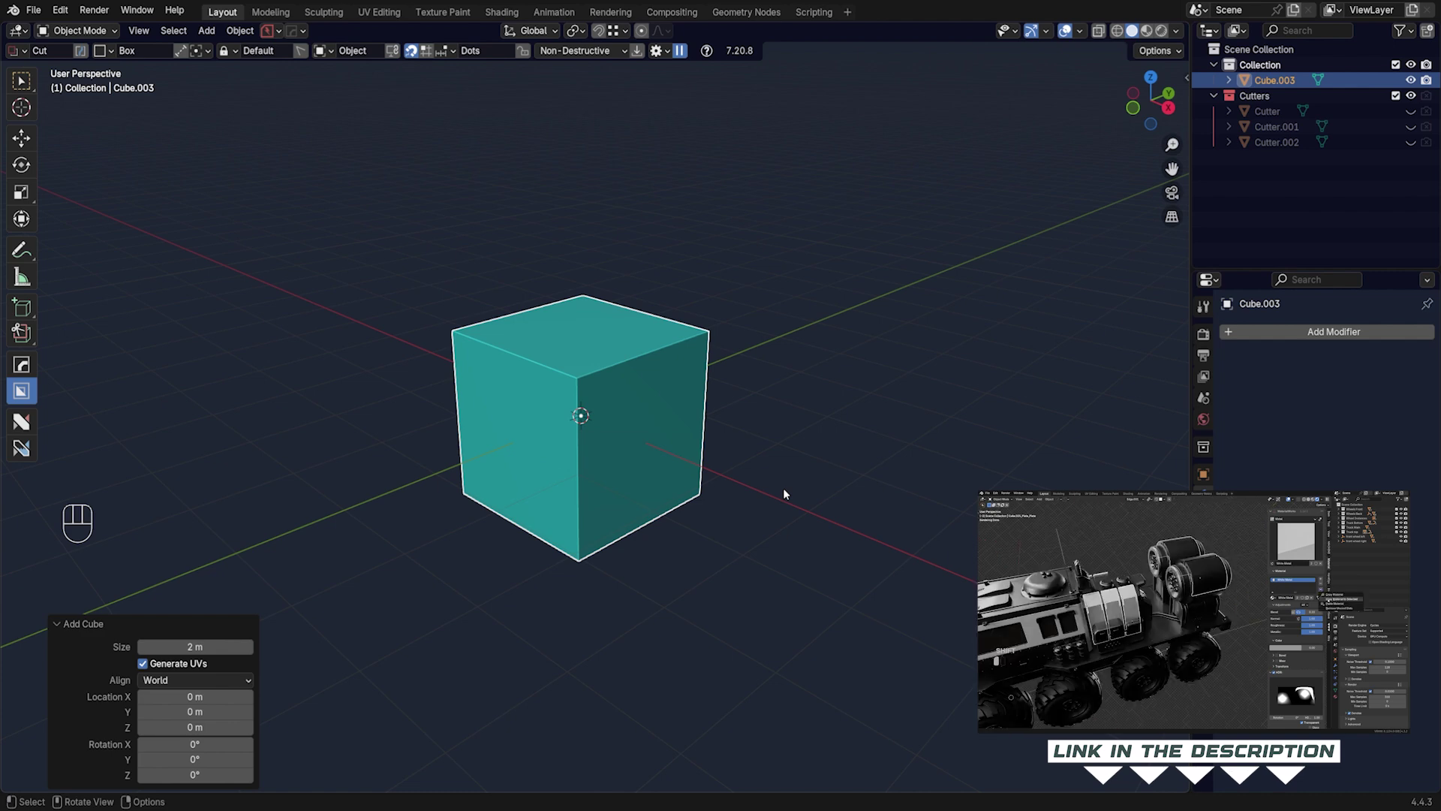
Look through the BoxCutter settings, expanding the Behavior section and reviewing the Collection, Shape and Input options
{"action": "left_click", "coordinate": [656, 50]}
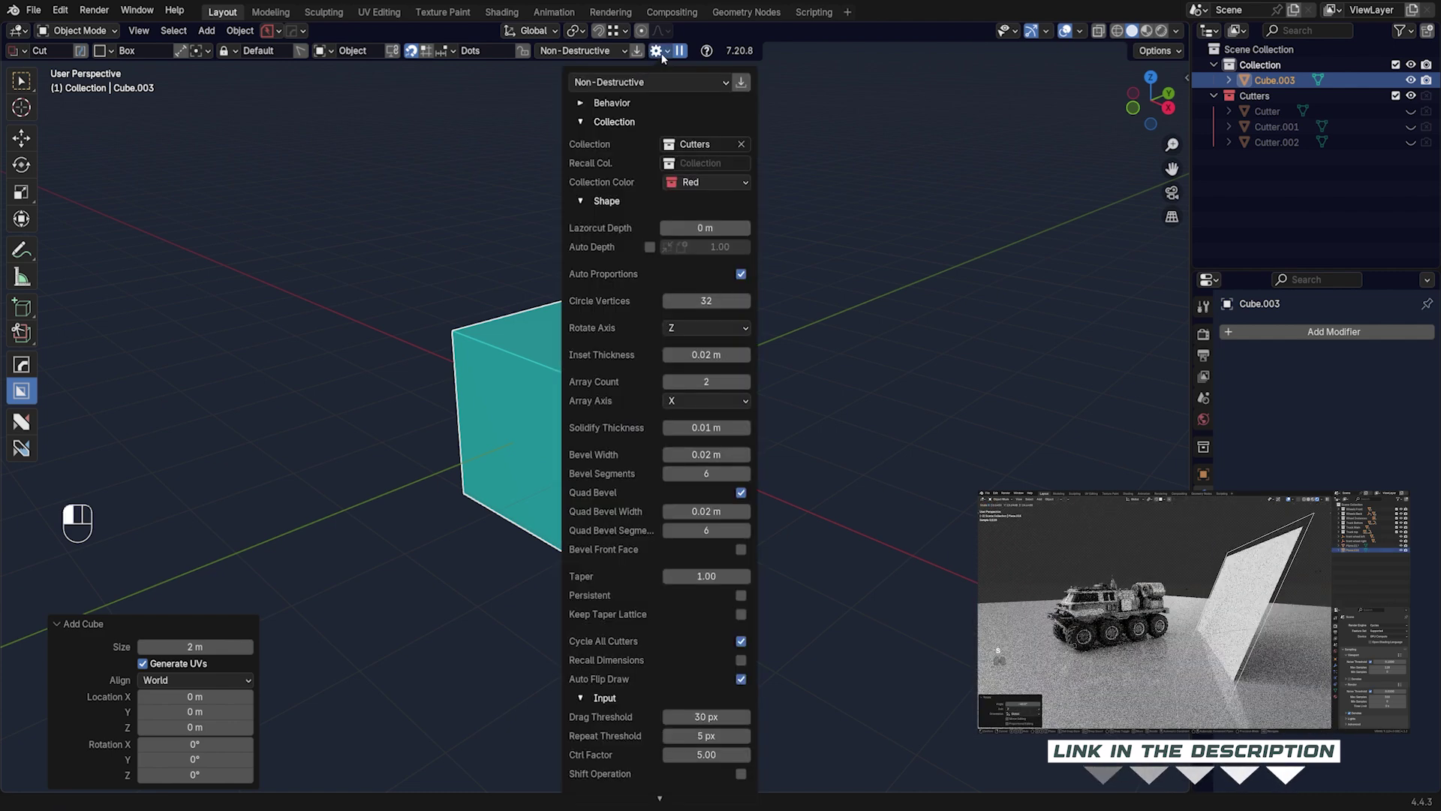
{"action": "left_click", "coordinate": [593, 102]}
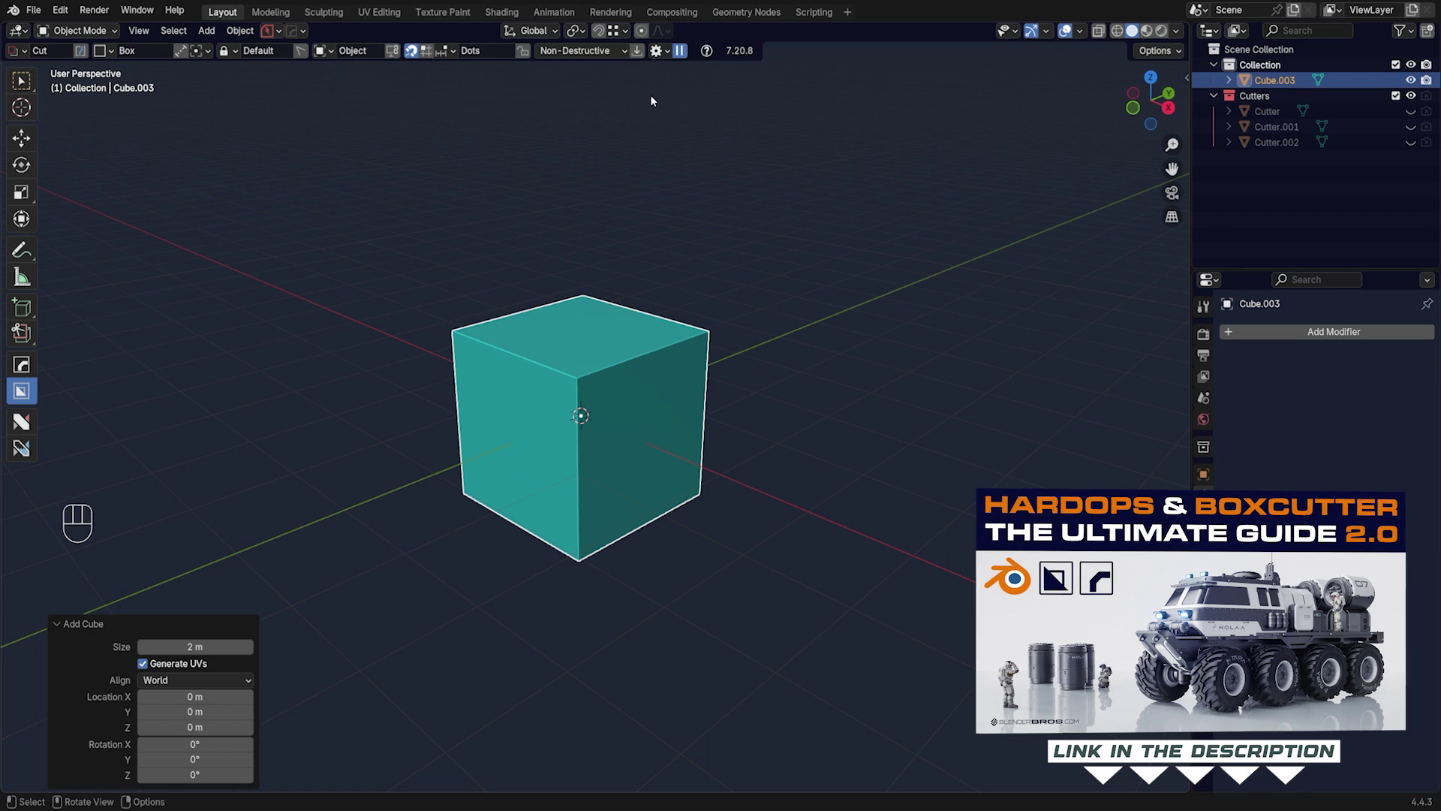
{"action": "left_click", "coordinate": [659, 51]}
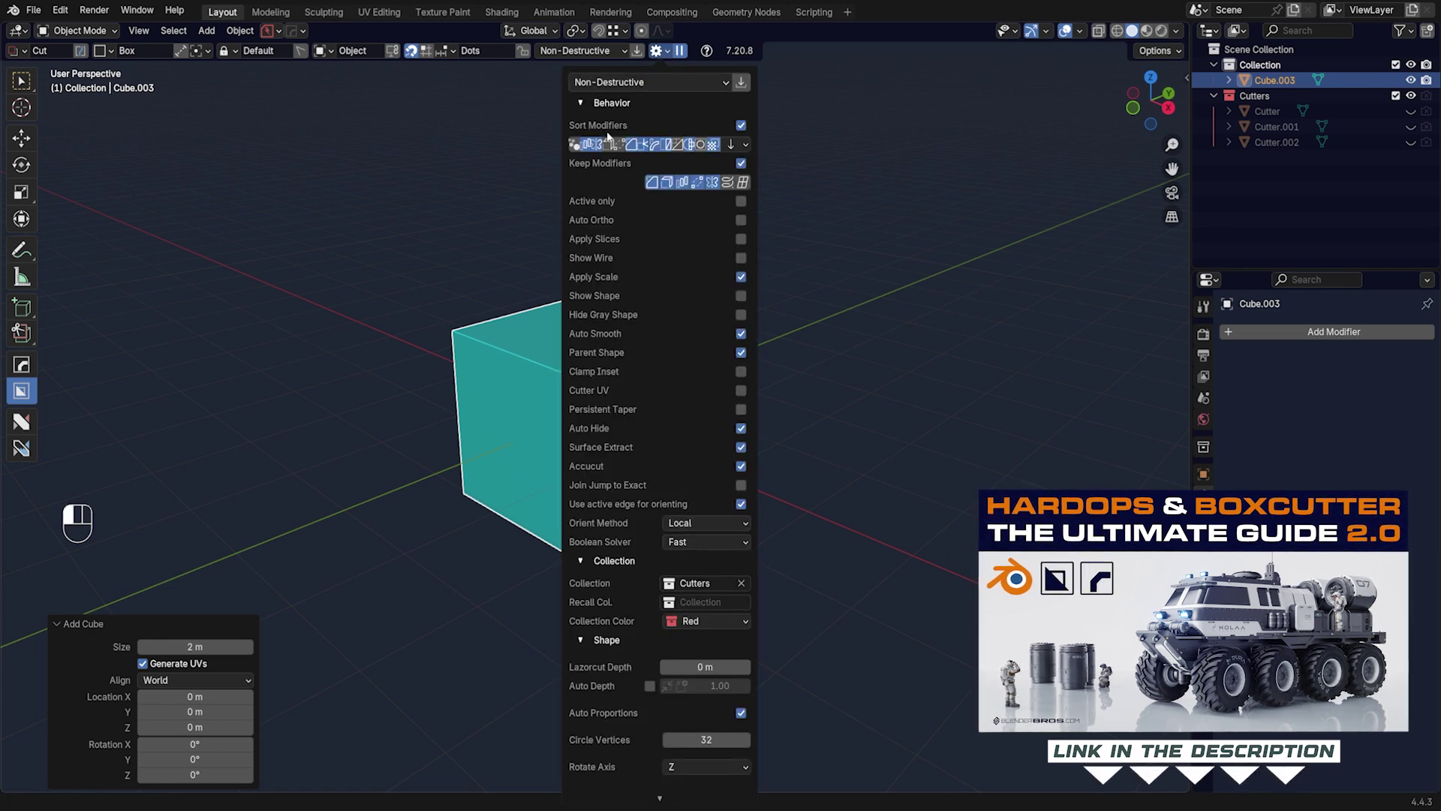
{"action": "scroll", "coordinate": [637, 530], "scroll_direction": "down", "scroll_amount": 15}
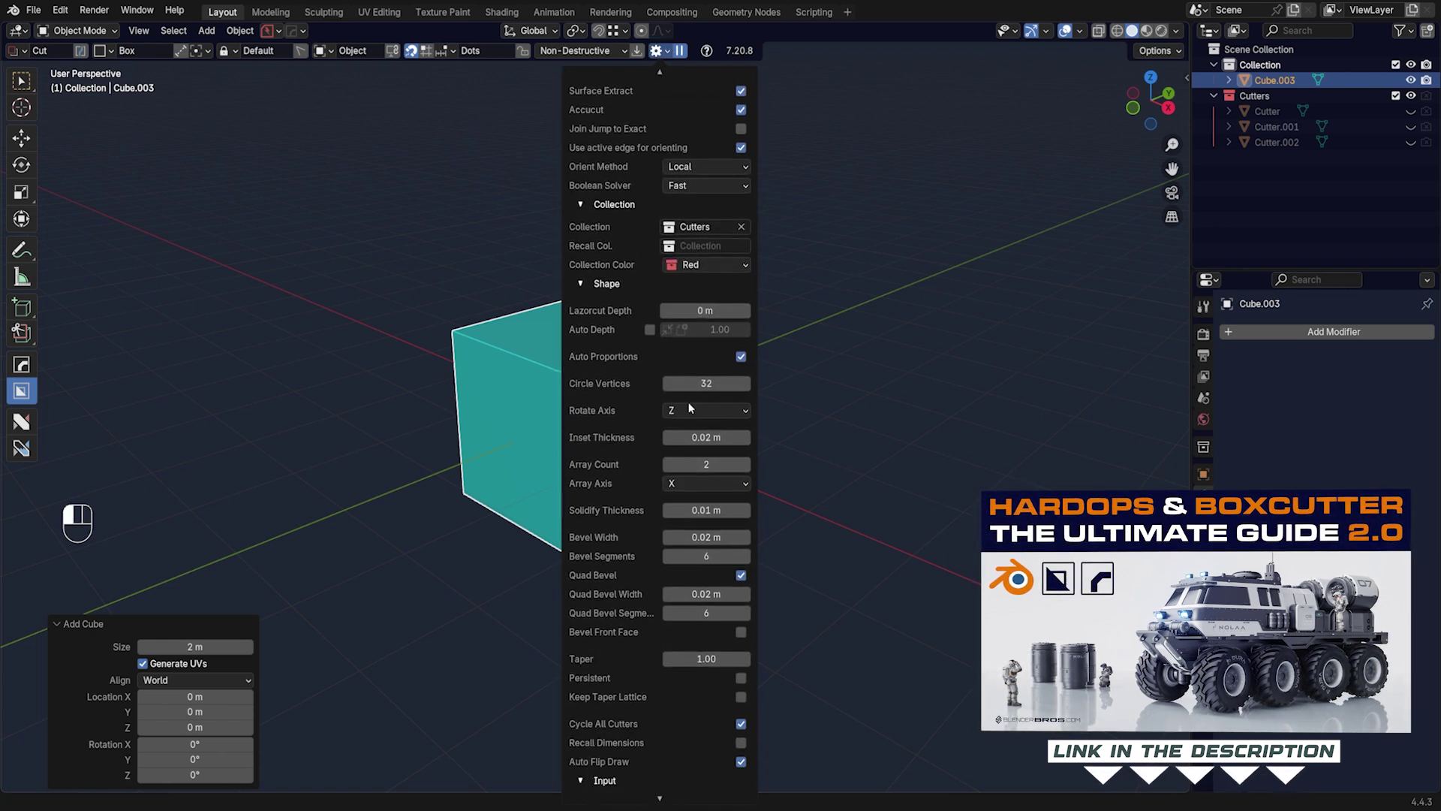
{"action": "scroll", "coordinate": [645, 616], "scroll_direction": "down", "scroll_amount": 10}
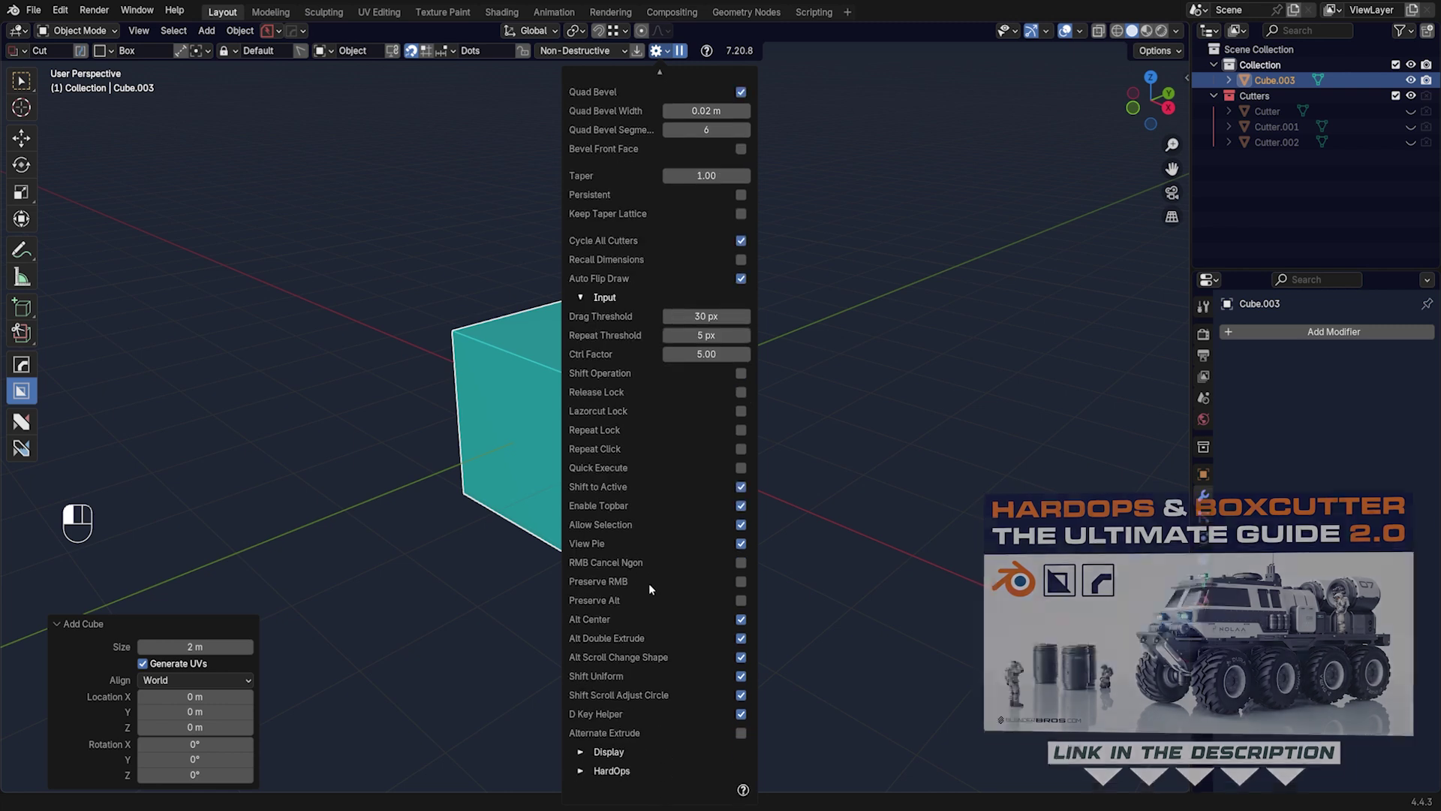
{"action": "key", "text": "Escape"}
{"action": "middle_click_drag", "start_coordinate": [647, 426], "coordinate": [612, 435], "text": "shift"}
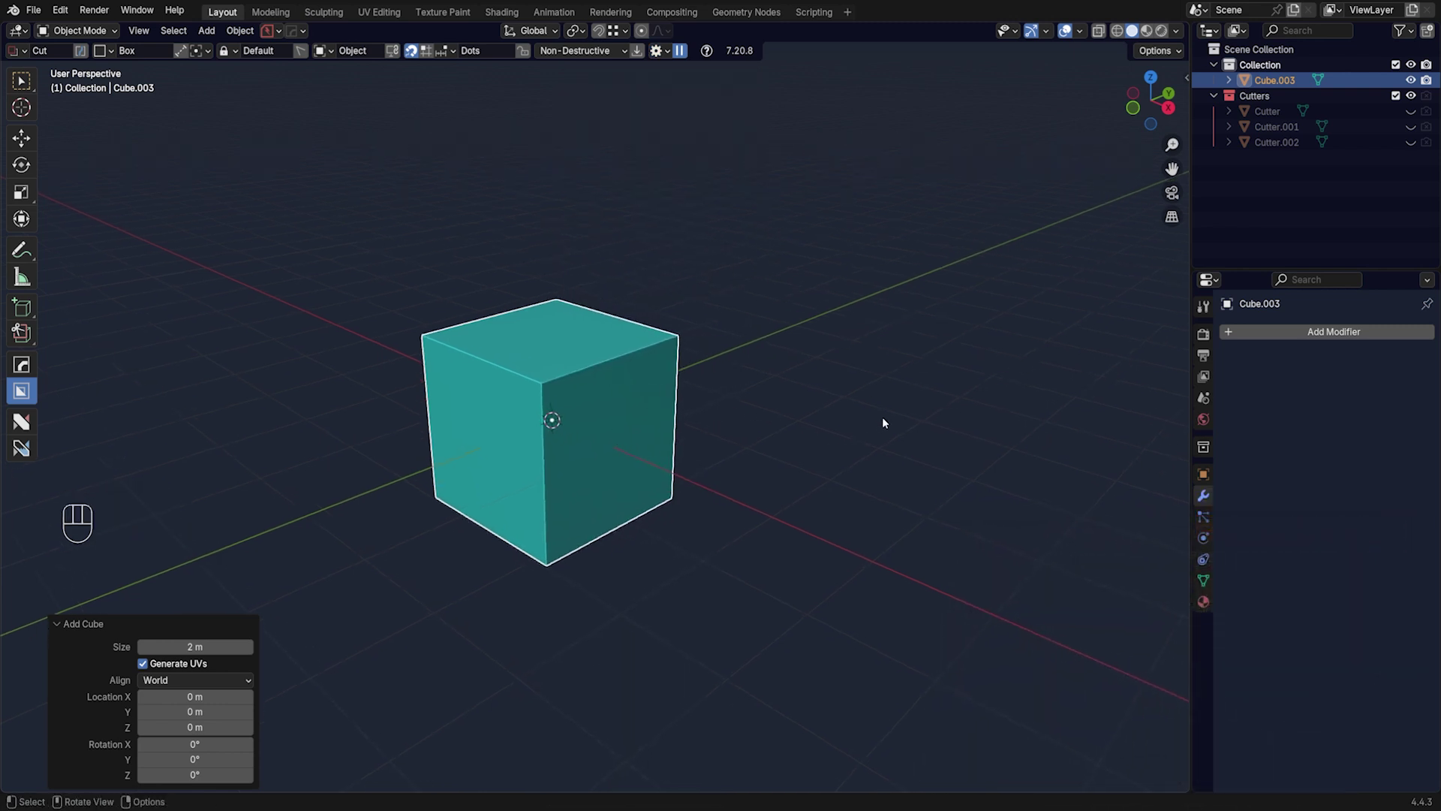
Switch the viewport to rendered shading and apply the Basic Metal material from the MaterialWorks library to the cube
{"action": "key", "text": "n"}
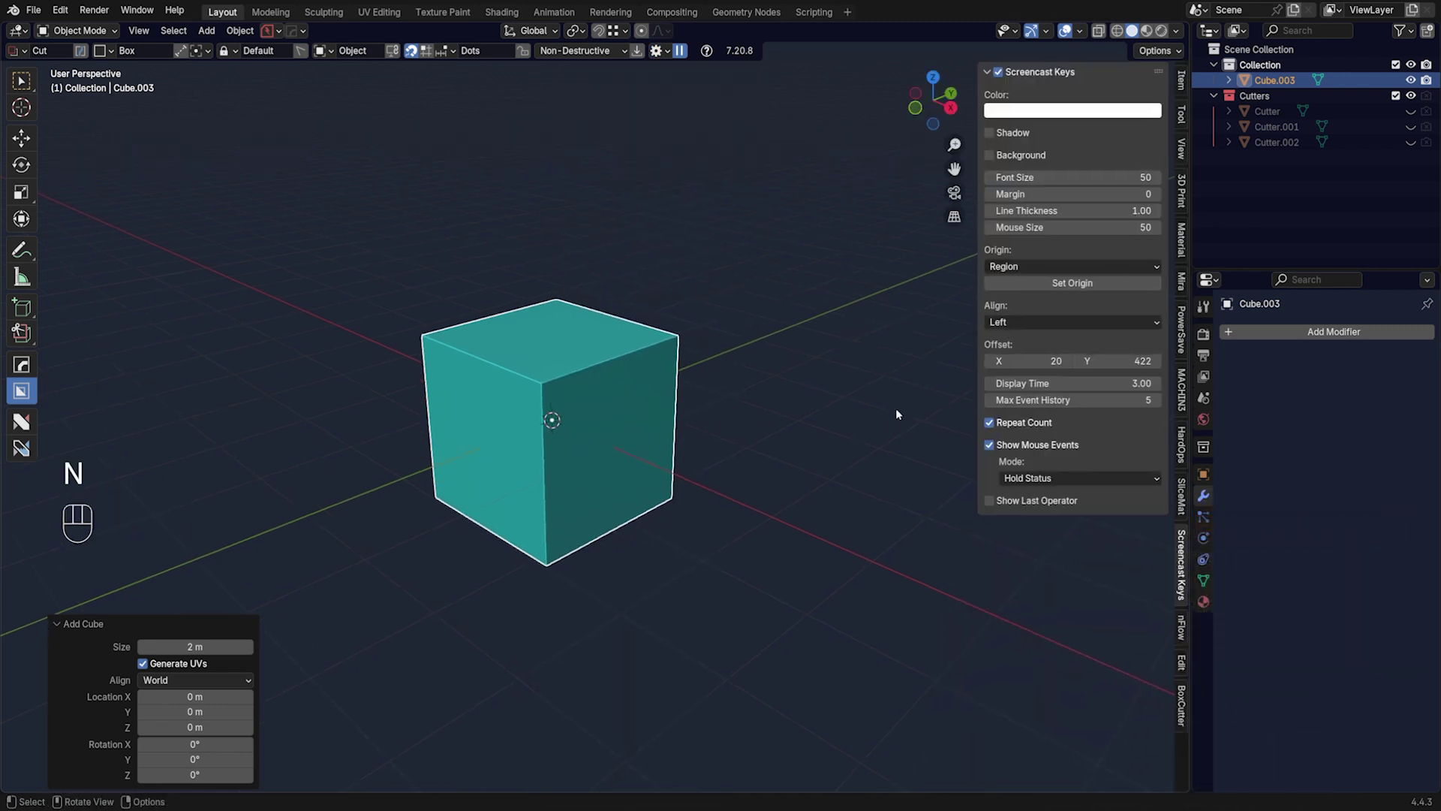
{"action": "left_click", "coordinate": [1163, 32]}
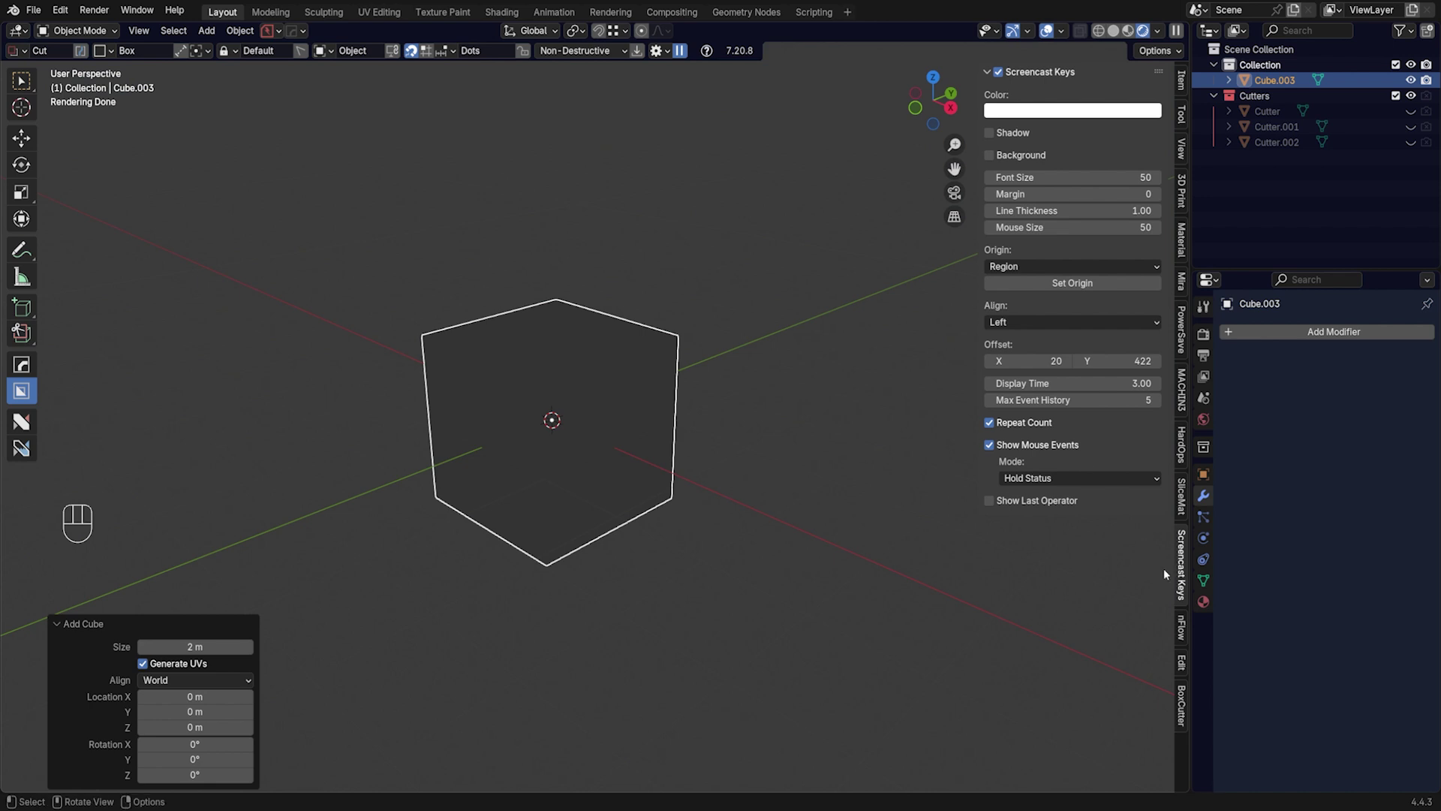
{"action": "left_click", "coordinate": [1183, 240]}
{"action": "left_click", "coordinate": [1066, 98]}
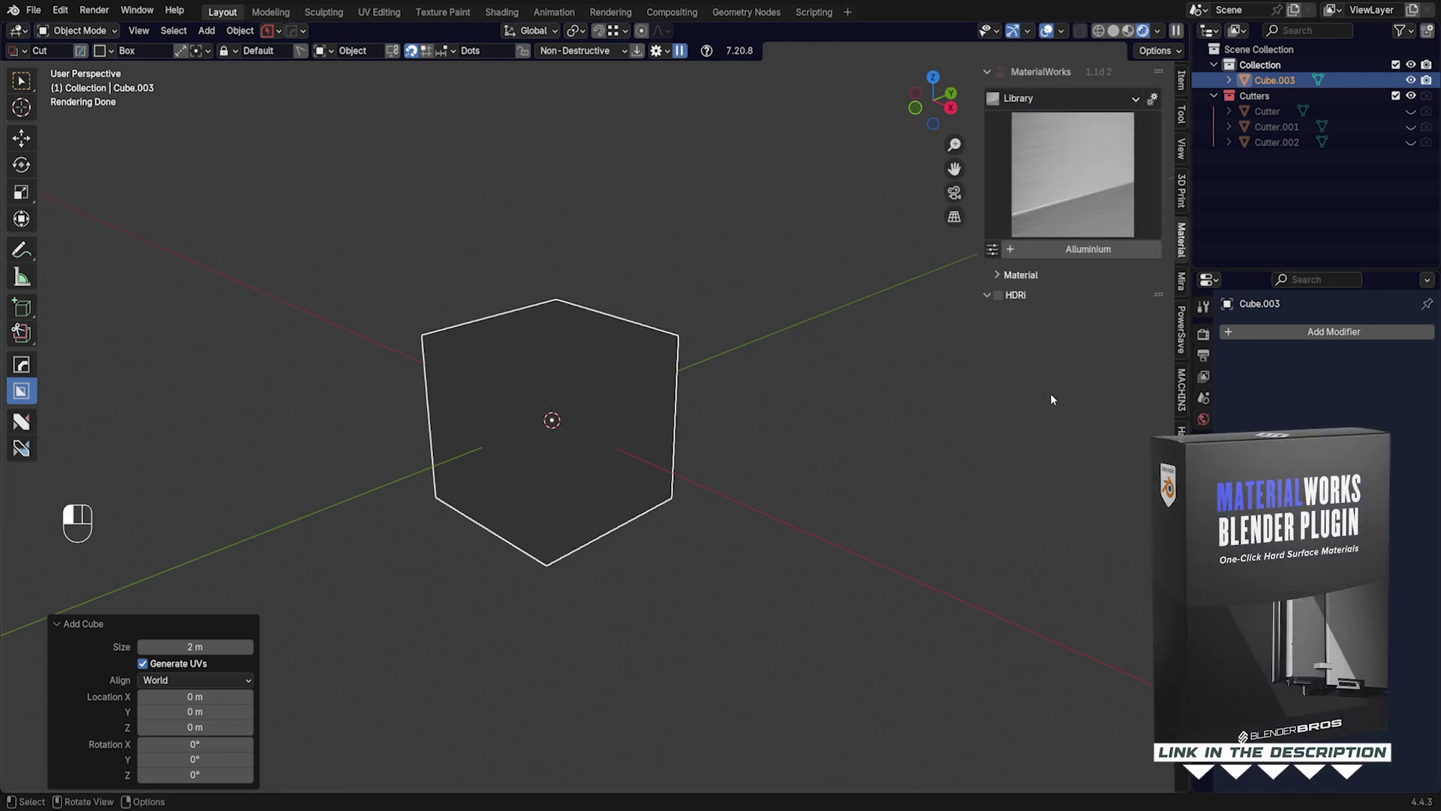
{"action": "left_click", "coordinate": [1115, 170]}
{"action": "left_click", "coordinate": [547, 284]}
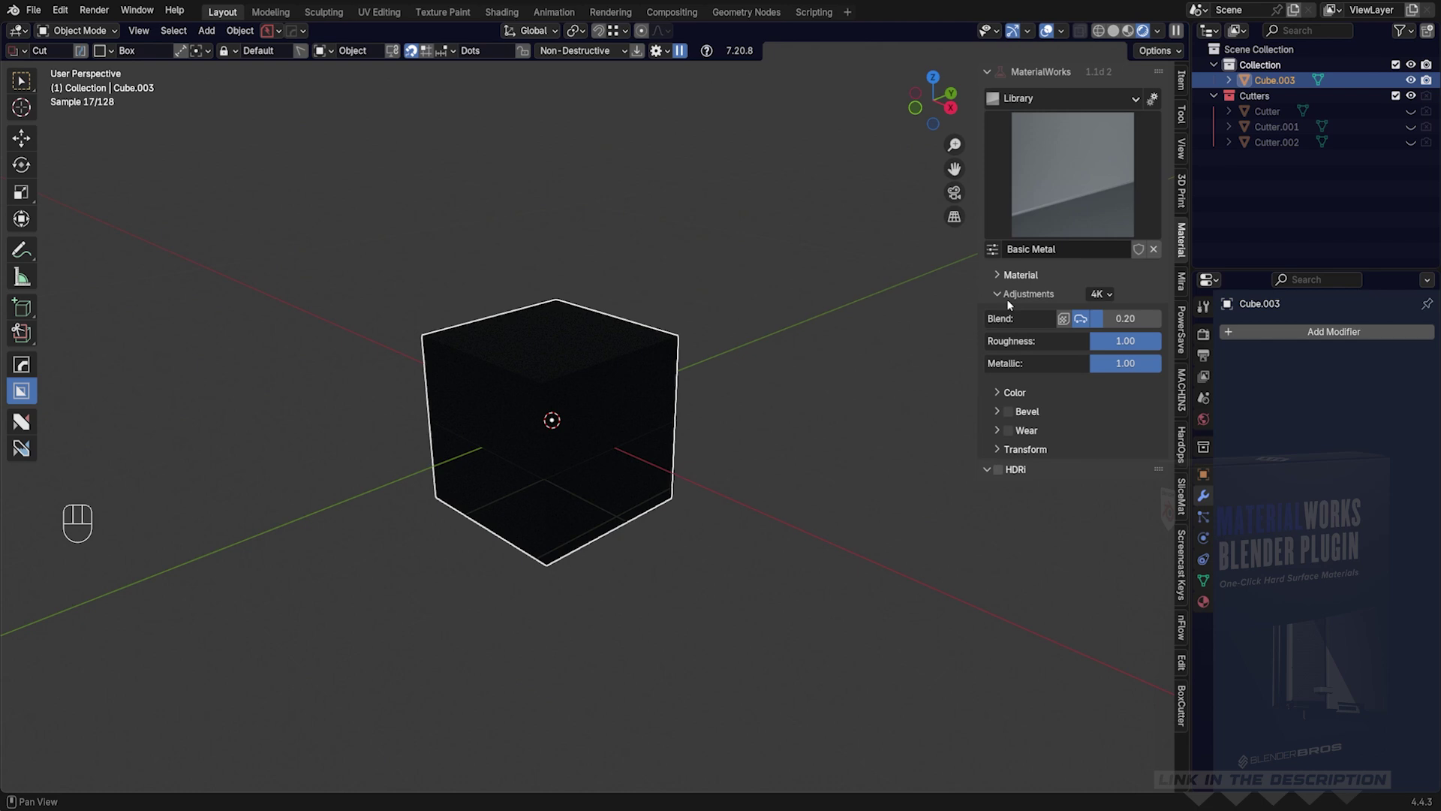
Enable the MaterialWorks HDRI lighting and choose the SIMPLE A environment
{"action": "left_click", "coordinate": [998, 469]}
{"action": "left_click", "coordinate": [1072, 548]}
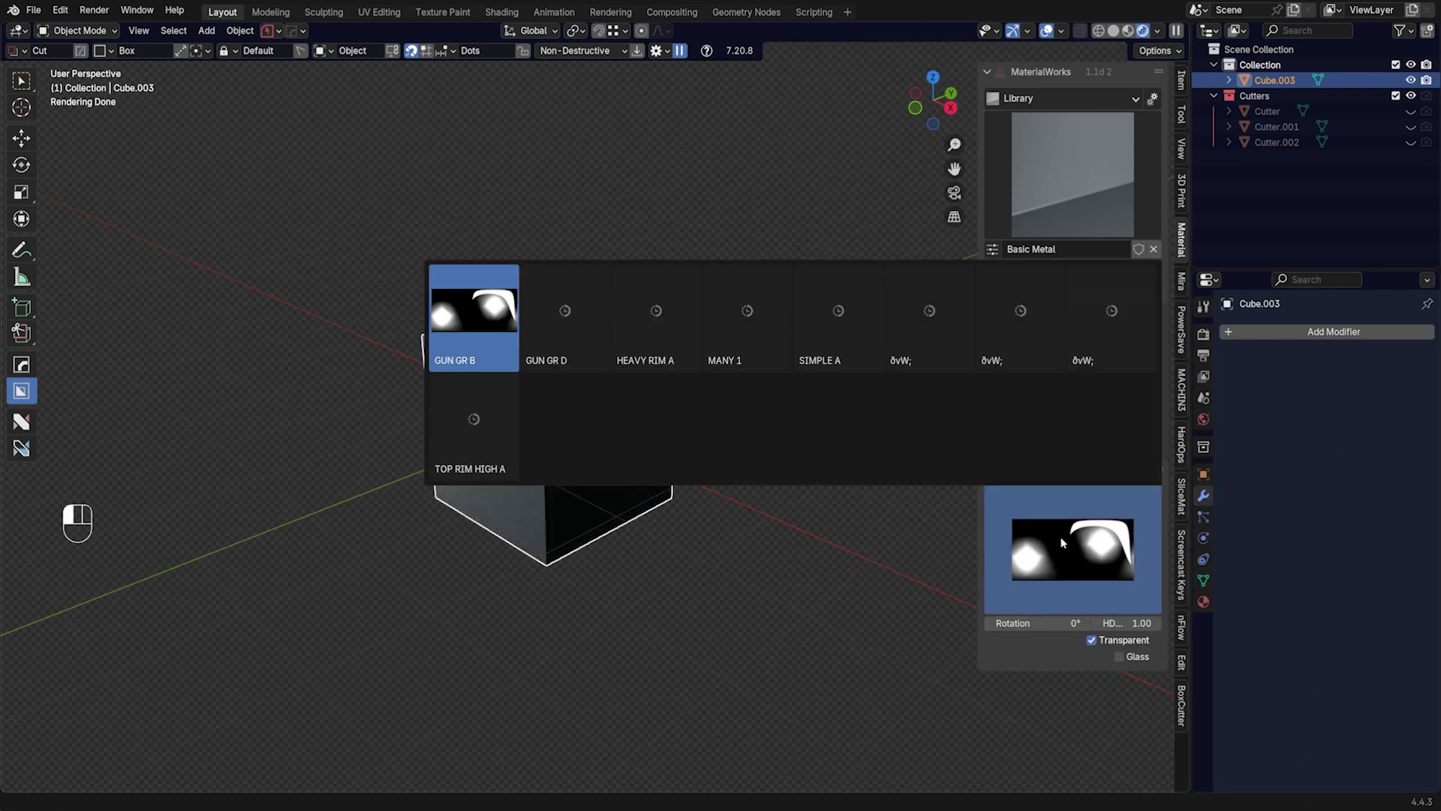
{"action": "left_click", "coordinate": [858, 339]}
{"action": "scroll", "coordinate": [728, 406], "scroll_direction": "up", "scroll_amount": 3}
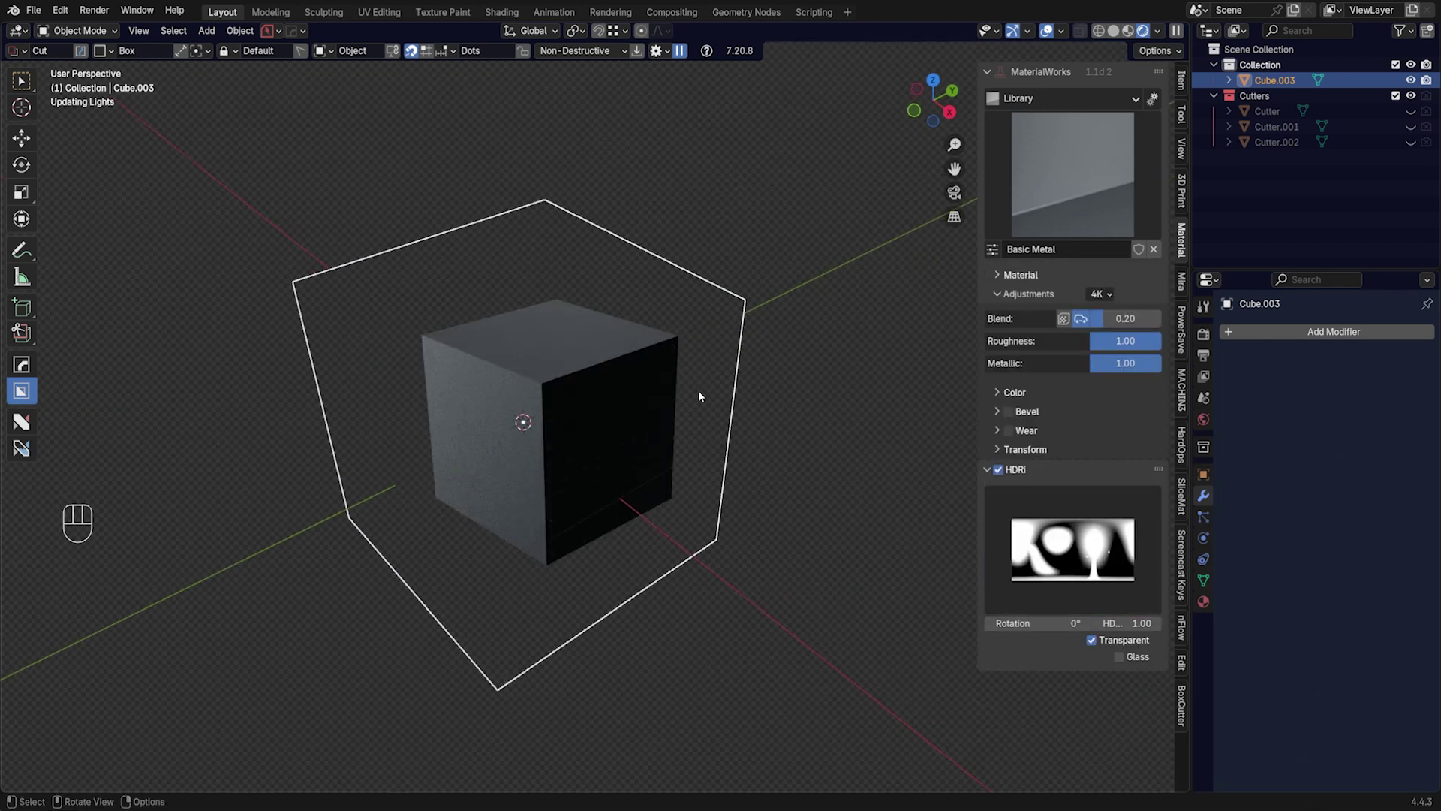
{"action": "scroll", "coordinate": [656, 363], "scroll_direction": "down", "scroll_amount": 2}
{"action": "mouse_move", "coordinate": [637, 444]}
{"action": "middle_mouse_down"}
{"action": "mouse_move", "coordinate": [638, 394]}
{"action": "mouse_move", "coordinate": [637, 431]}
{"action": "middle_mouse_up"}
Leave the BoxCutter tool and insert the 45D decal from the Blender Bros October 2021 library with DECALmachine
{"action": "key", "text": "d"}
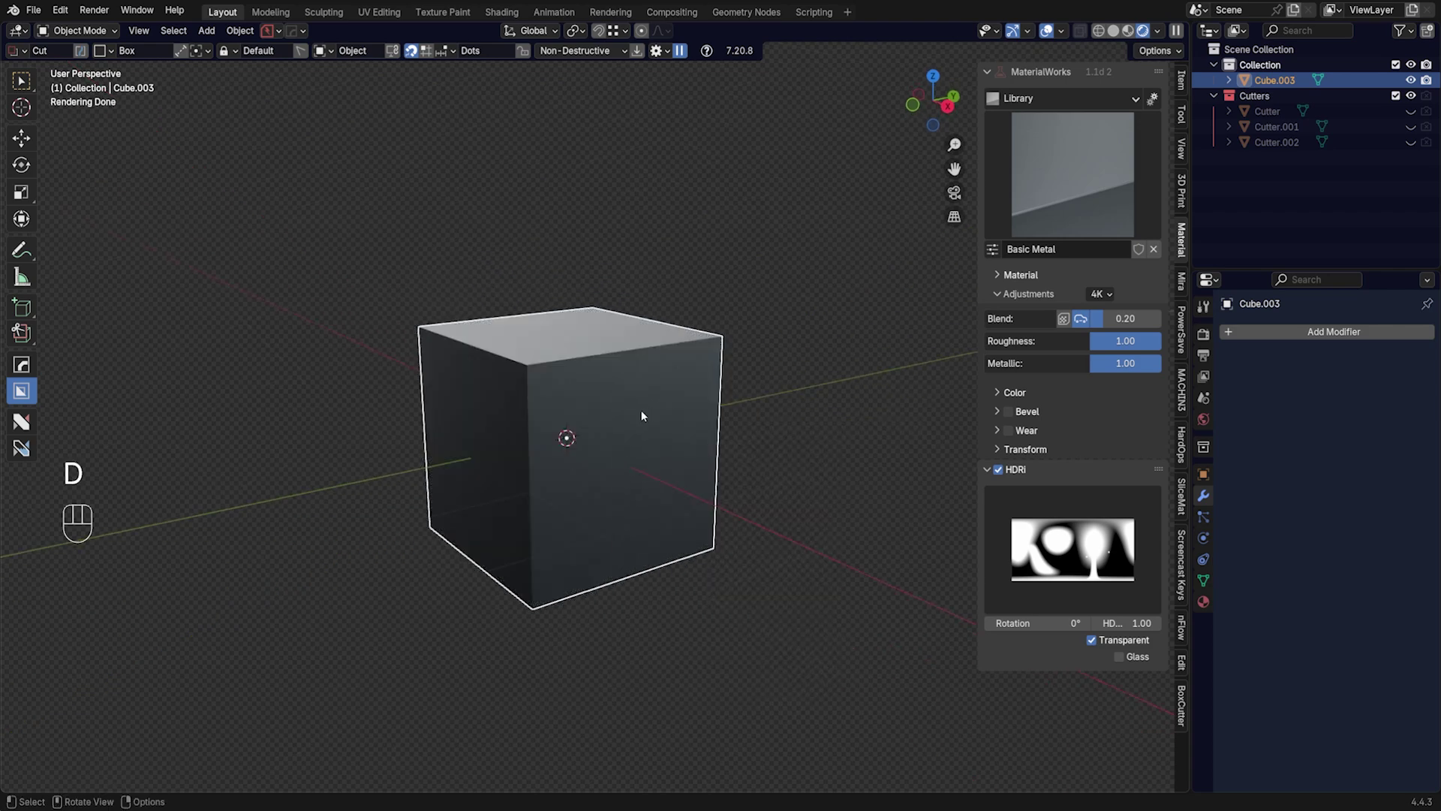
{"action": "key", "text": "w"}
{"action": "key", "text": "d"}
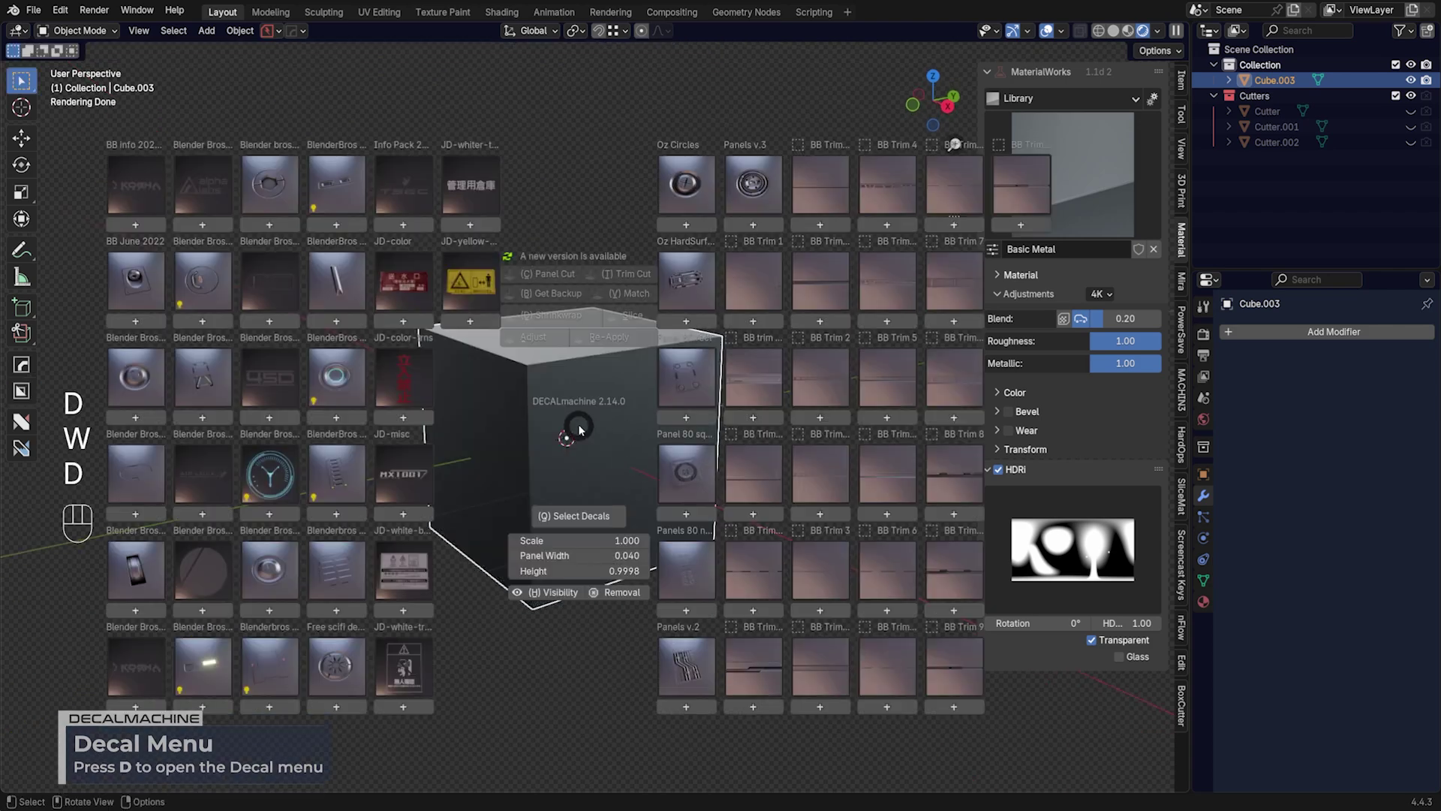
{"action": "left_click", "coordinate": [272, 383]}
{"action": "left_click", "coordinate": [289, 458]}
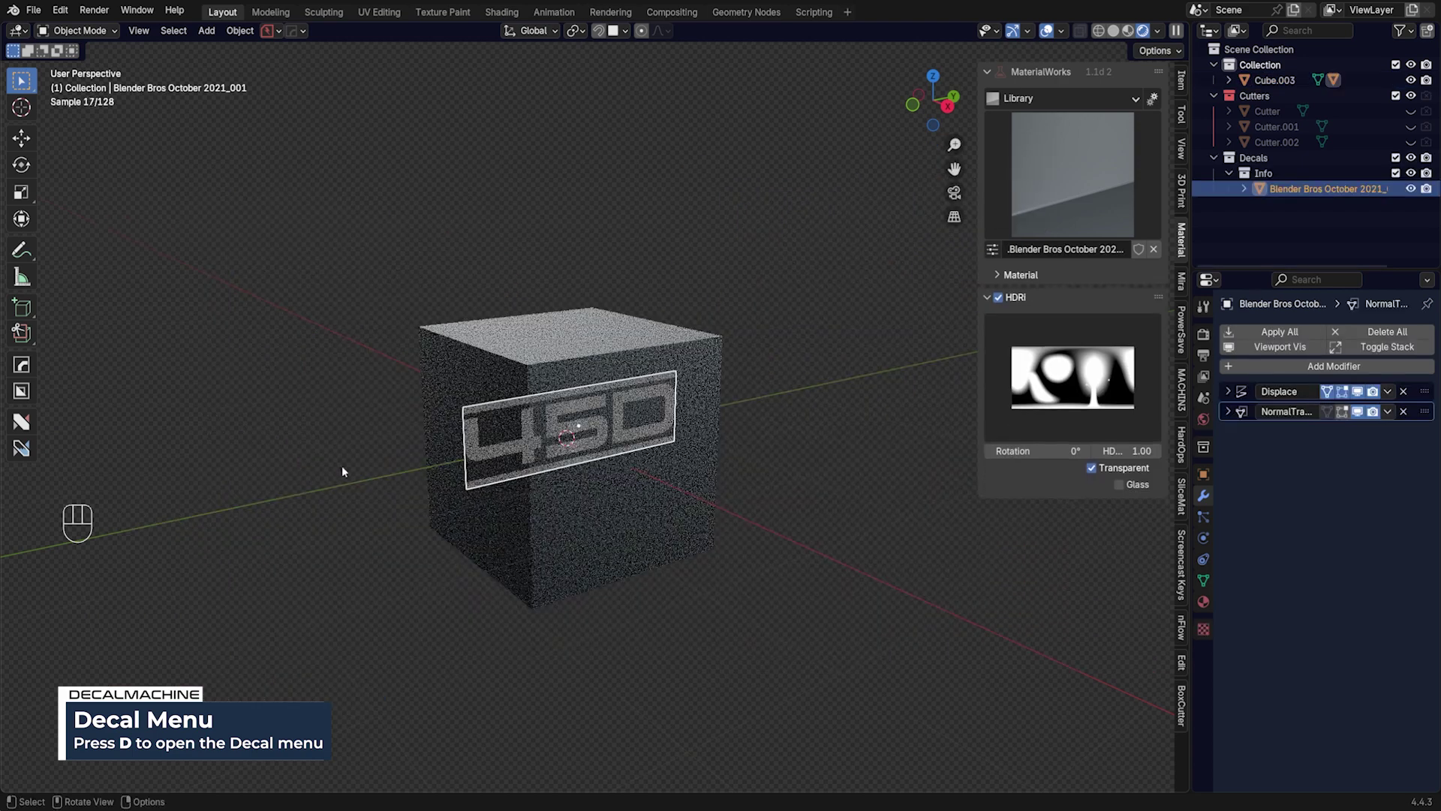
Move the 45D decal about 0.48 m along Y and -0.34 m along Z on the cube's face, and scale it down
{"action": "scroll", "coordinate": [673, 440], "scroll_direction": "up", "scroll_amount": 2}
{"action": "key", "text": "g"}
{"action": "left_click", "coordinate": [894, 496], "text": "ctrl"}
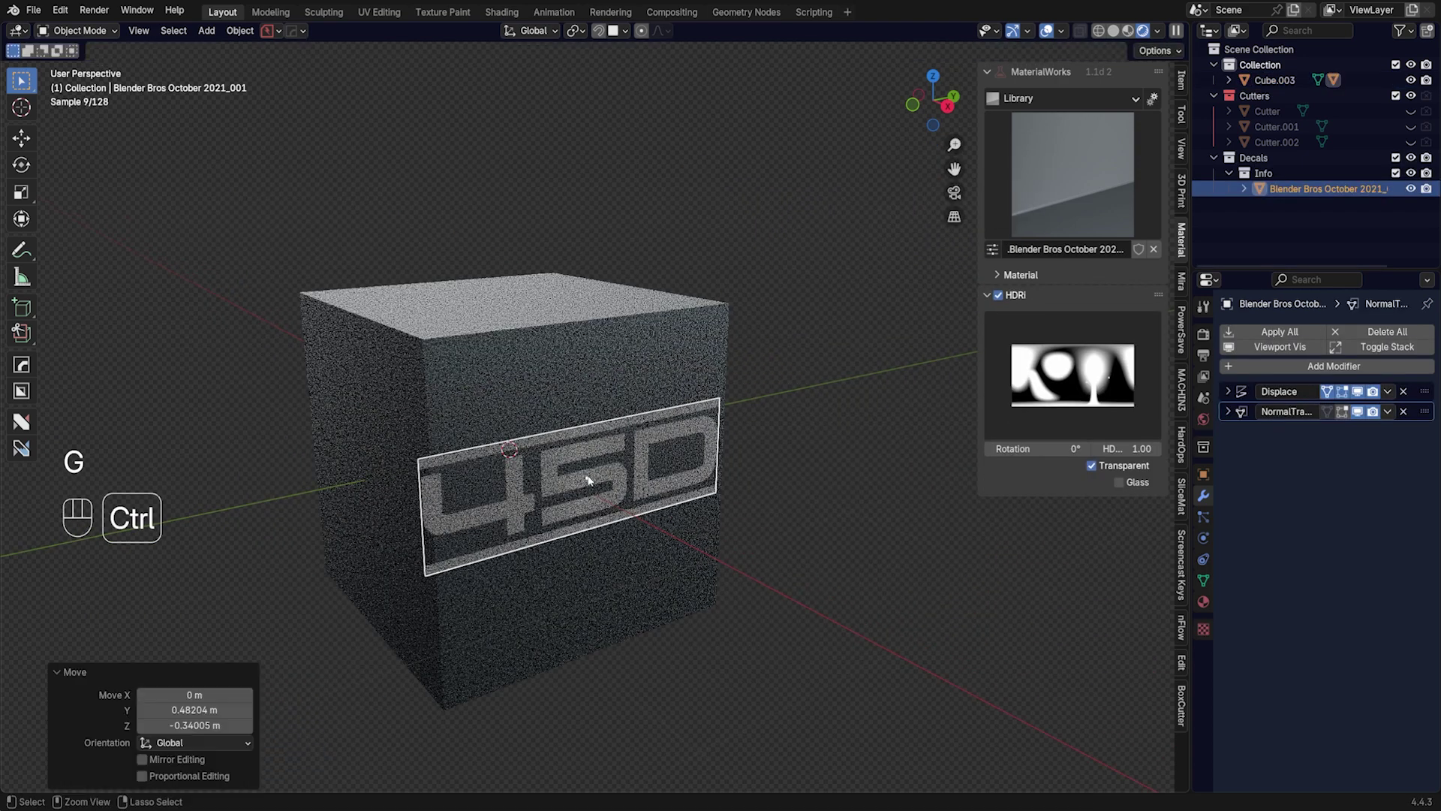
{"action": "key", "text": "s"}
{"action": "left_click", "coordinate": [782, 500]}
Project the 45D decal onto the cube's face with DECALmachine
{"action": "key", "text": "d"}
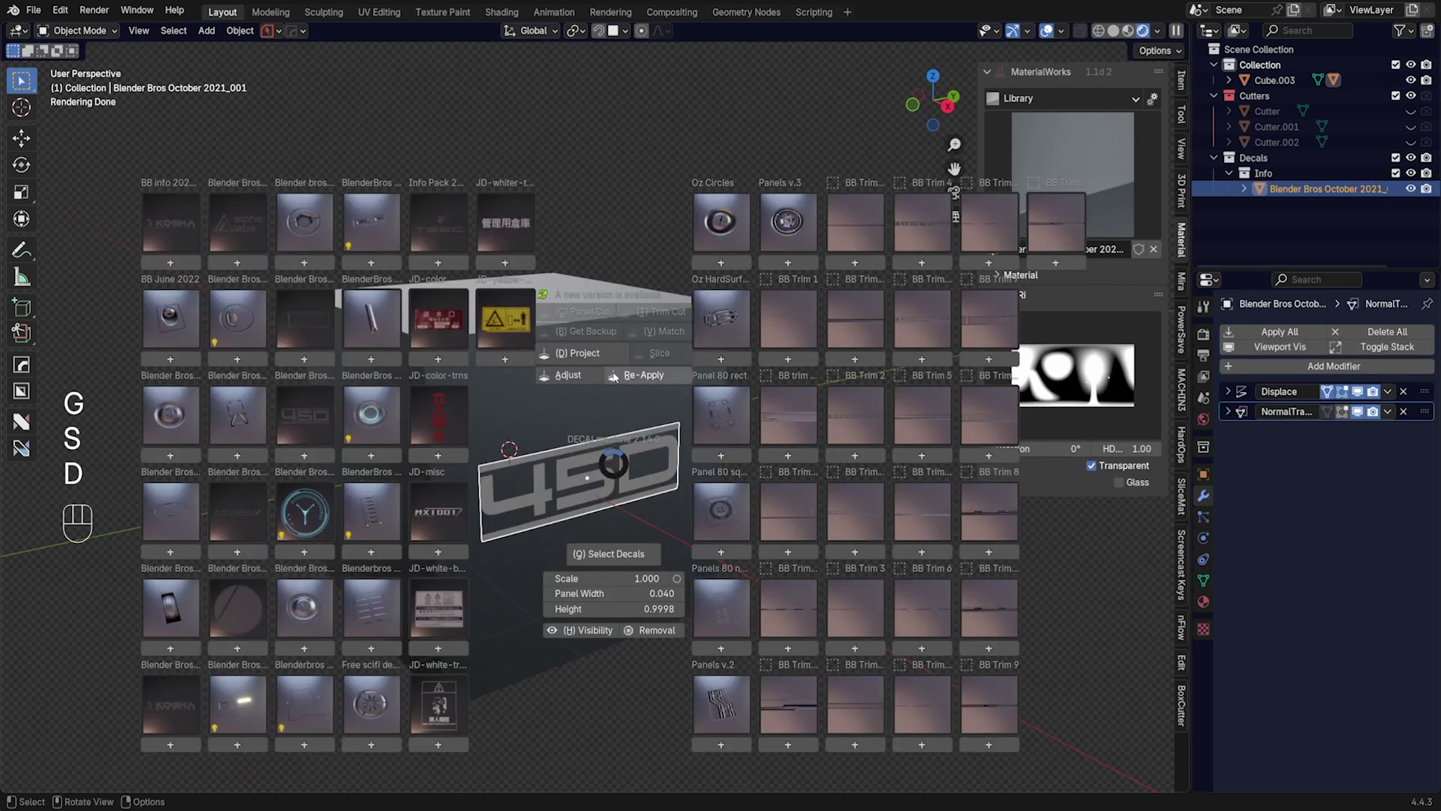
{"action": "left_click", "coordinate": [611, 365]}
{"action": "middle_click_drag", "start_coordinate": [588, 426], "coordinate": [714, 542]}
{"action": "key", "text": "ctrl+z"}
{"action": "key", "text": "ctrl+z"}
{"action": "key", "text": "ctrl+z"}
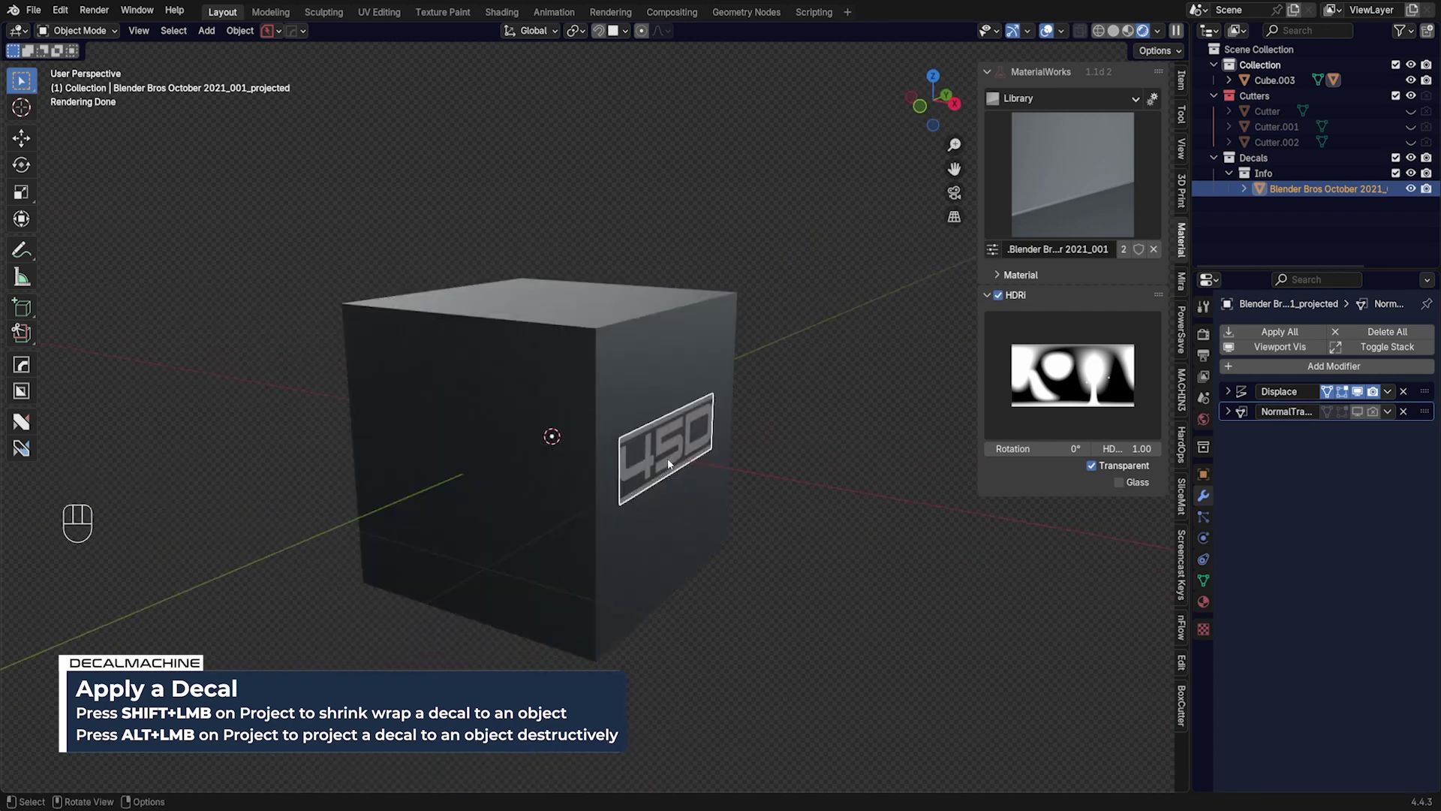
Mirror the decal across the cube's X axis with the HardOps mirror tool reset to its default Modifier mode
{"action": "left_click", "coordinate": [528, 463], "text": "shift"}
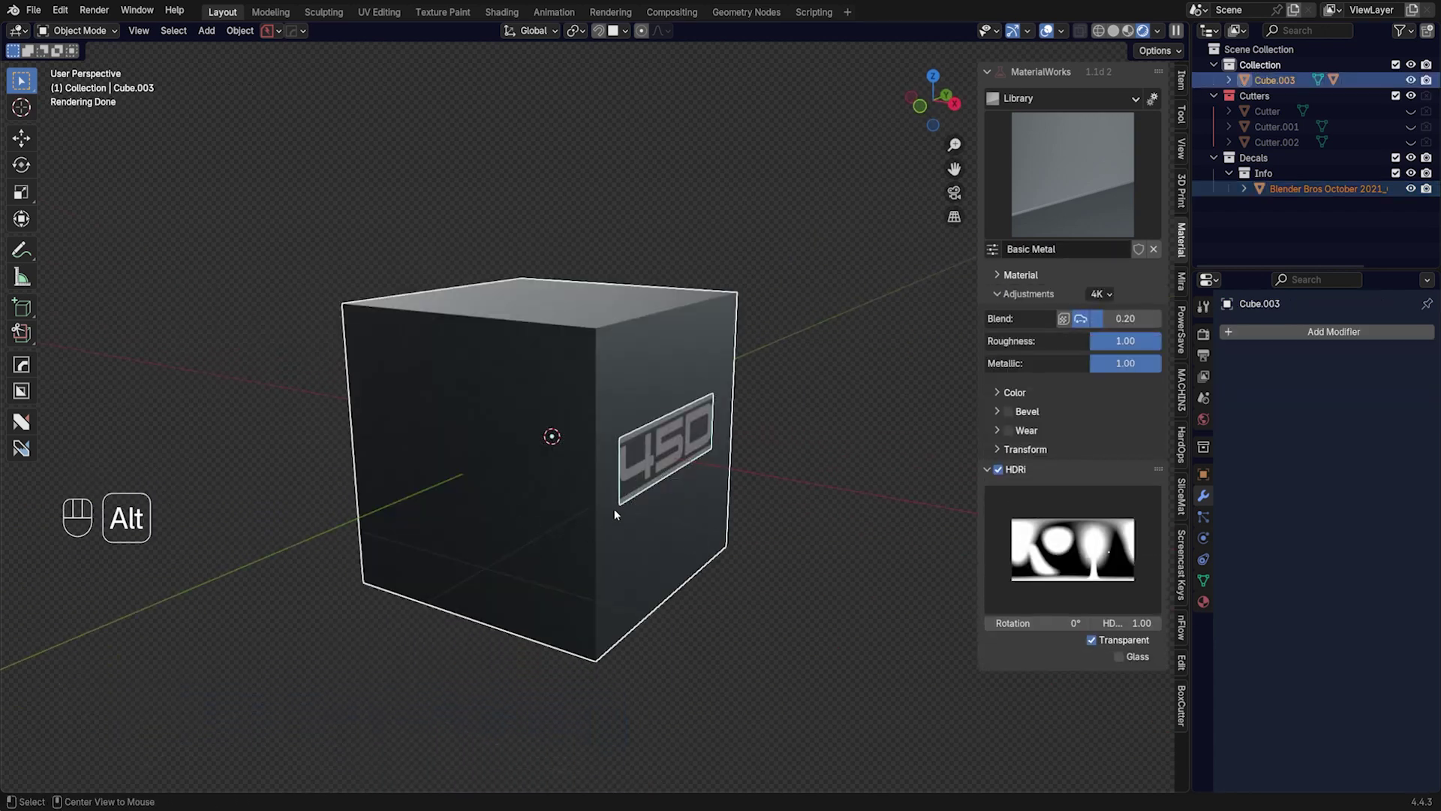
{"action": "key", "text": "alt+x"}
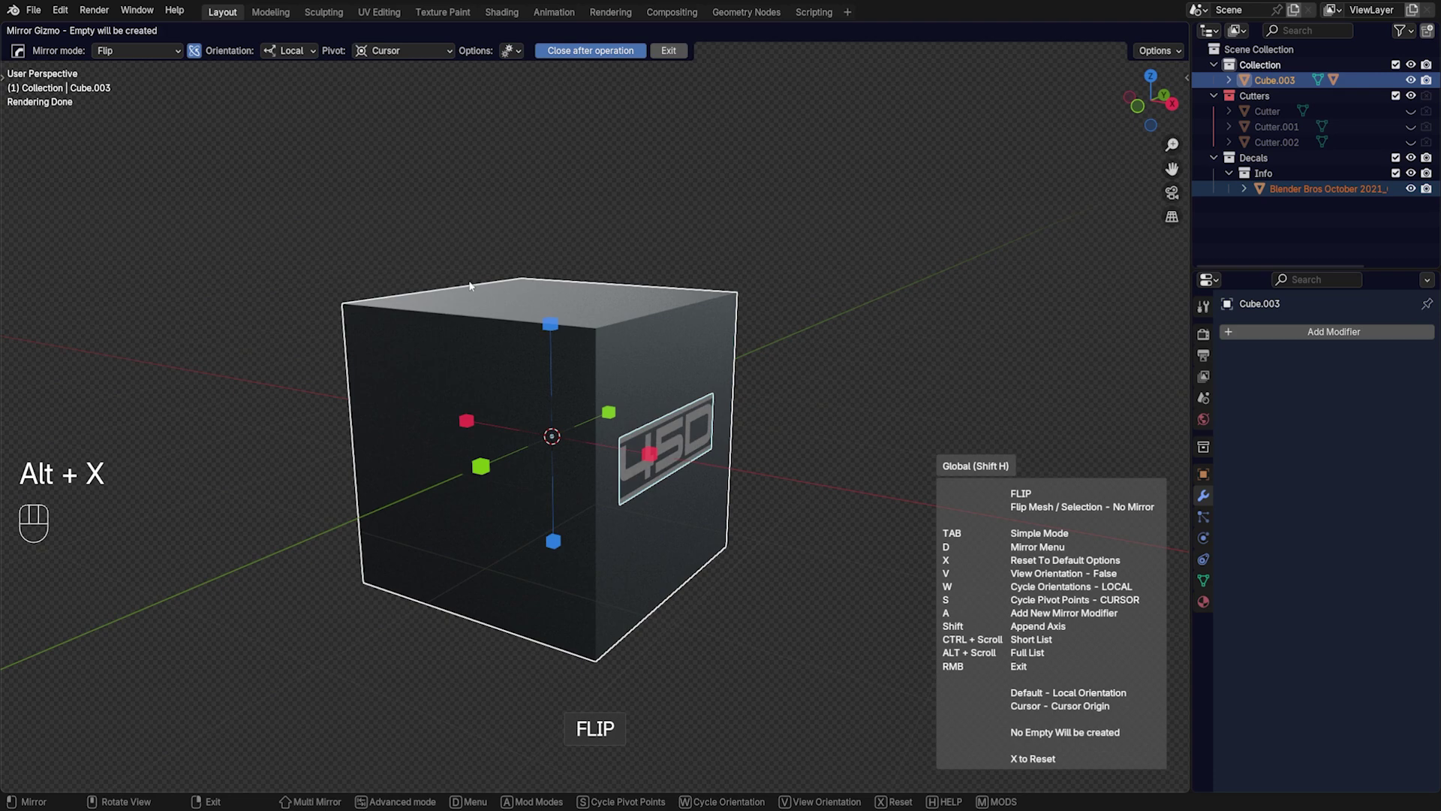
{"action": "key", "text": "x"}
{"action": "left_click", "coordinate": [650, 456]}
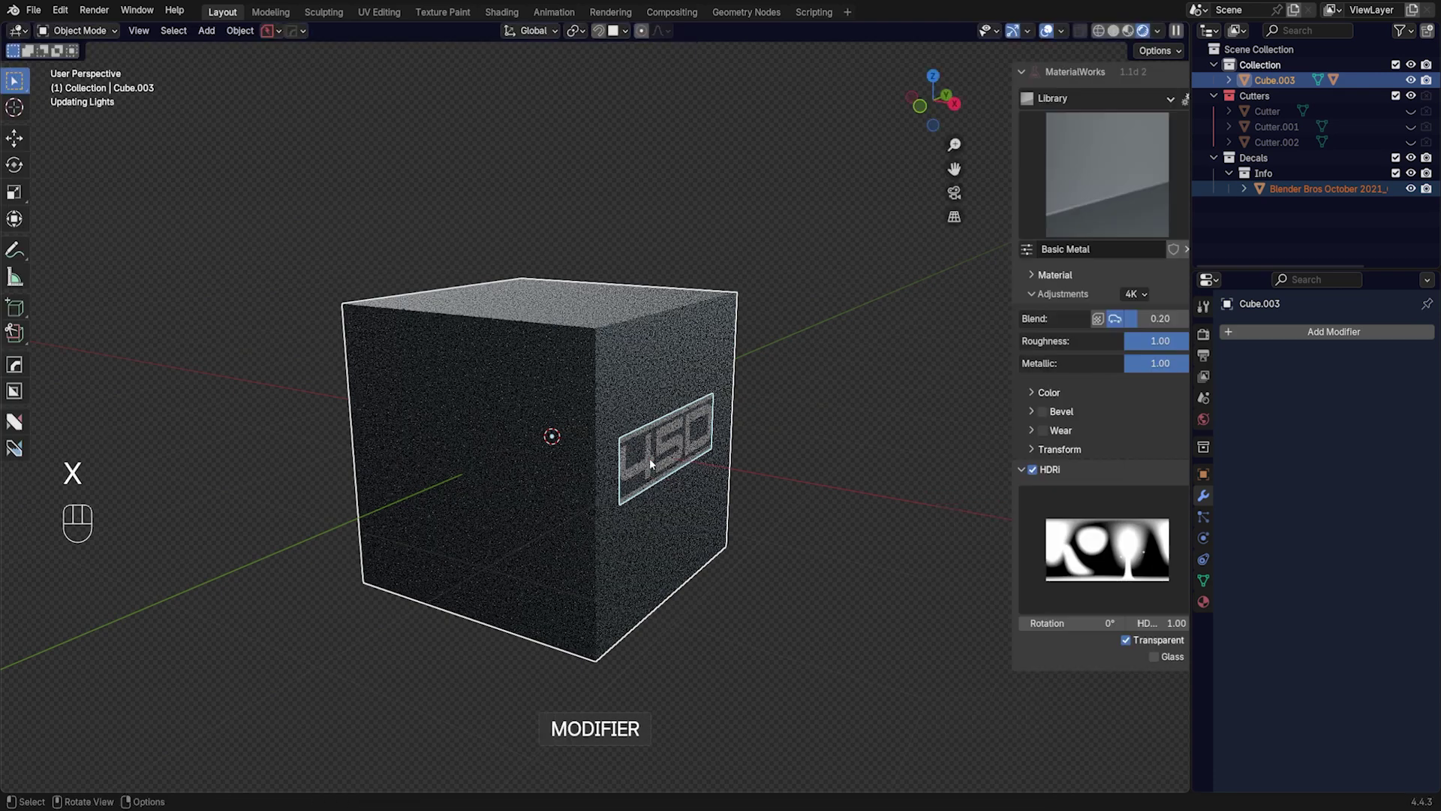
{"action": "middle_click_drag", "start_coordinate": [651, 458], "coordinate": [623, 374]}
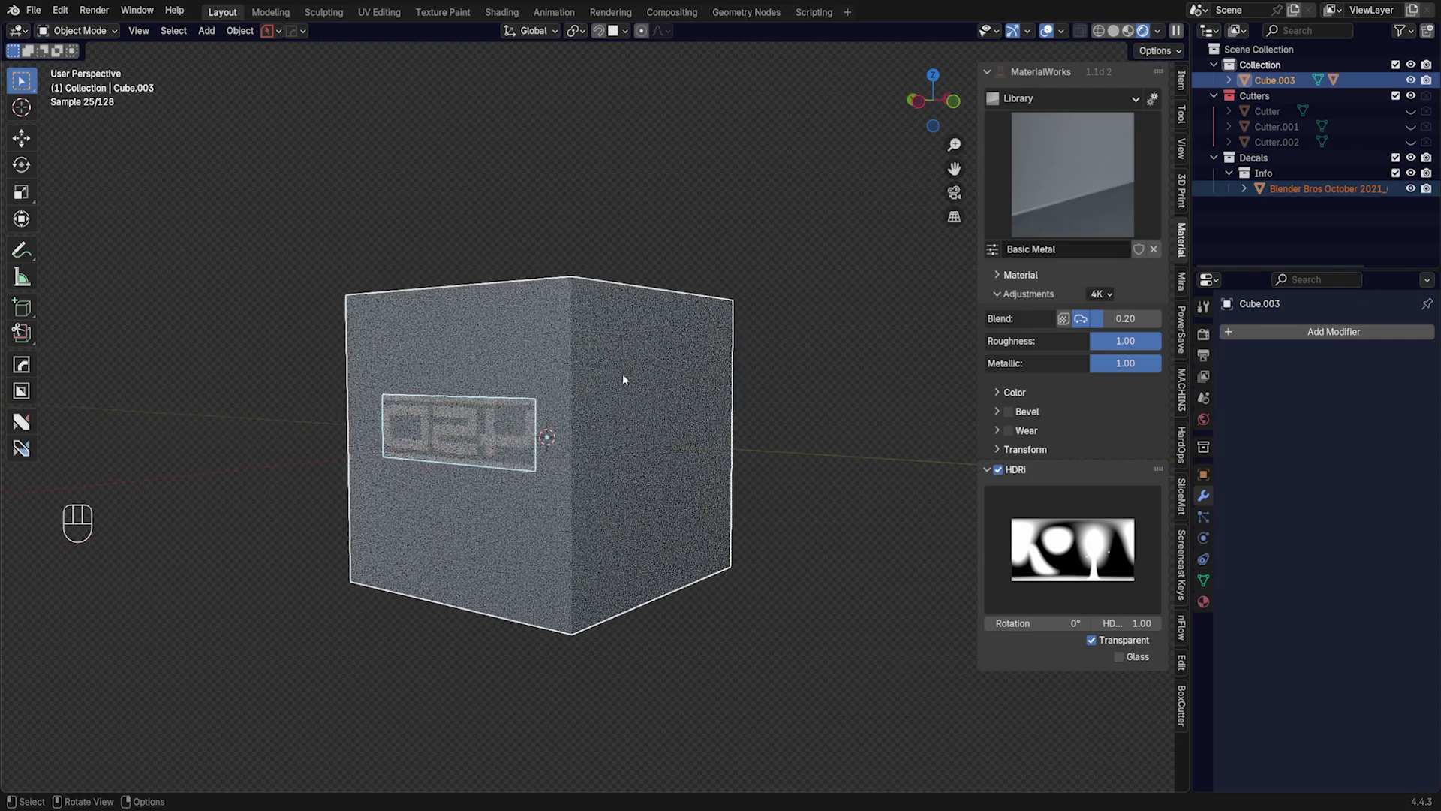
Try Mirror U in the data settings of the decal's Hops_Mirror modifier, and remove that modifier
{"action": "left_click", "coordinate": [494, 435]}
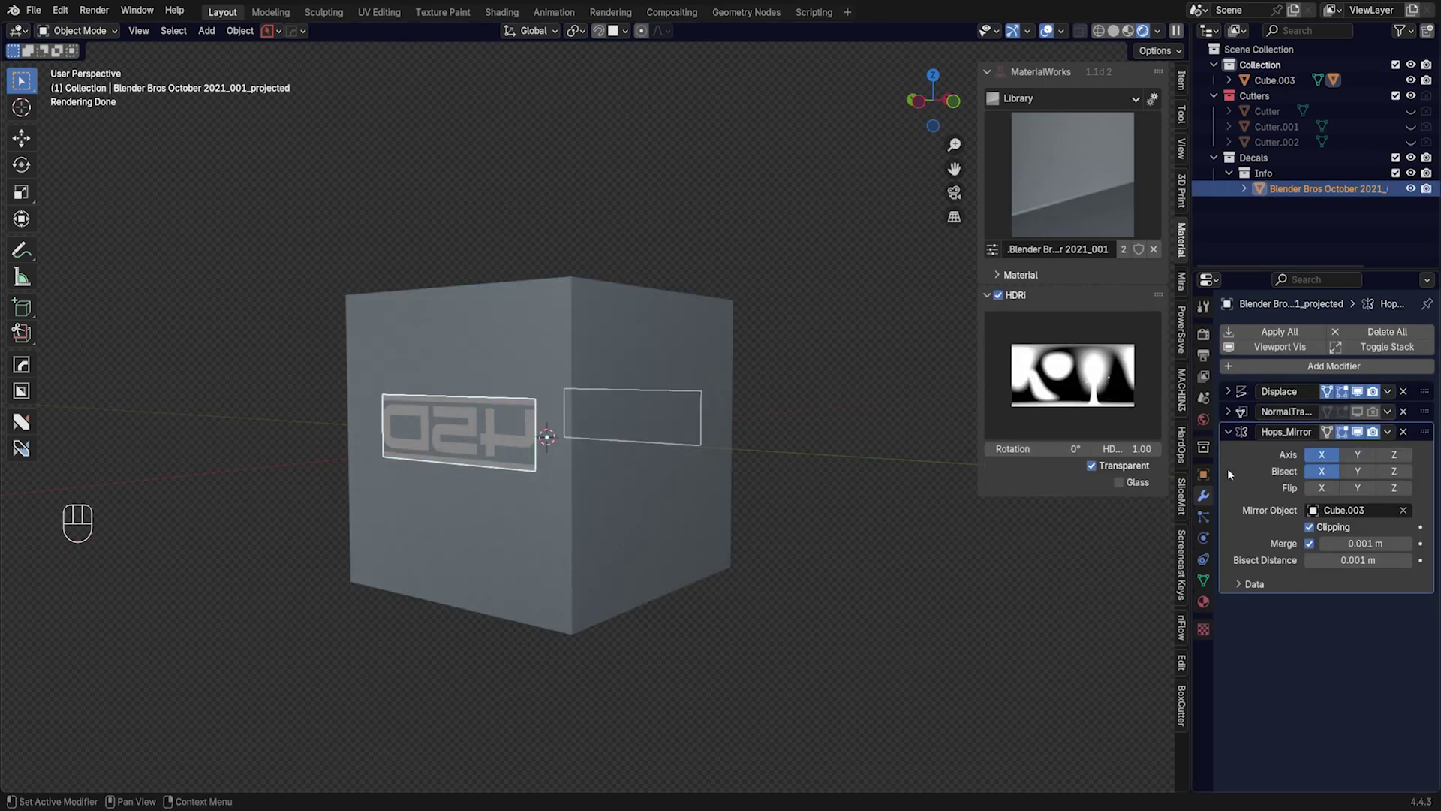
{"action": "left_click", "coordinate": [1239, 585]}
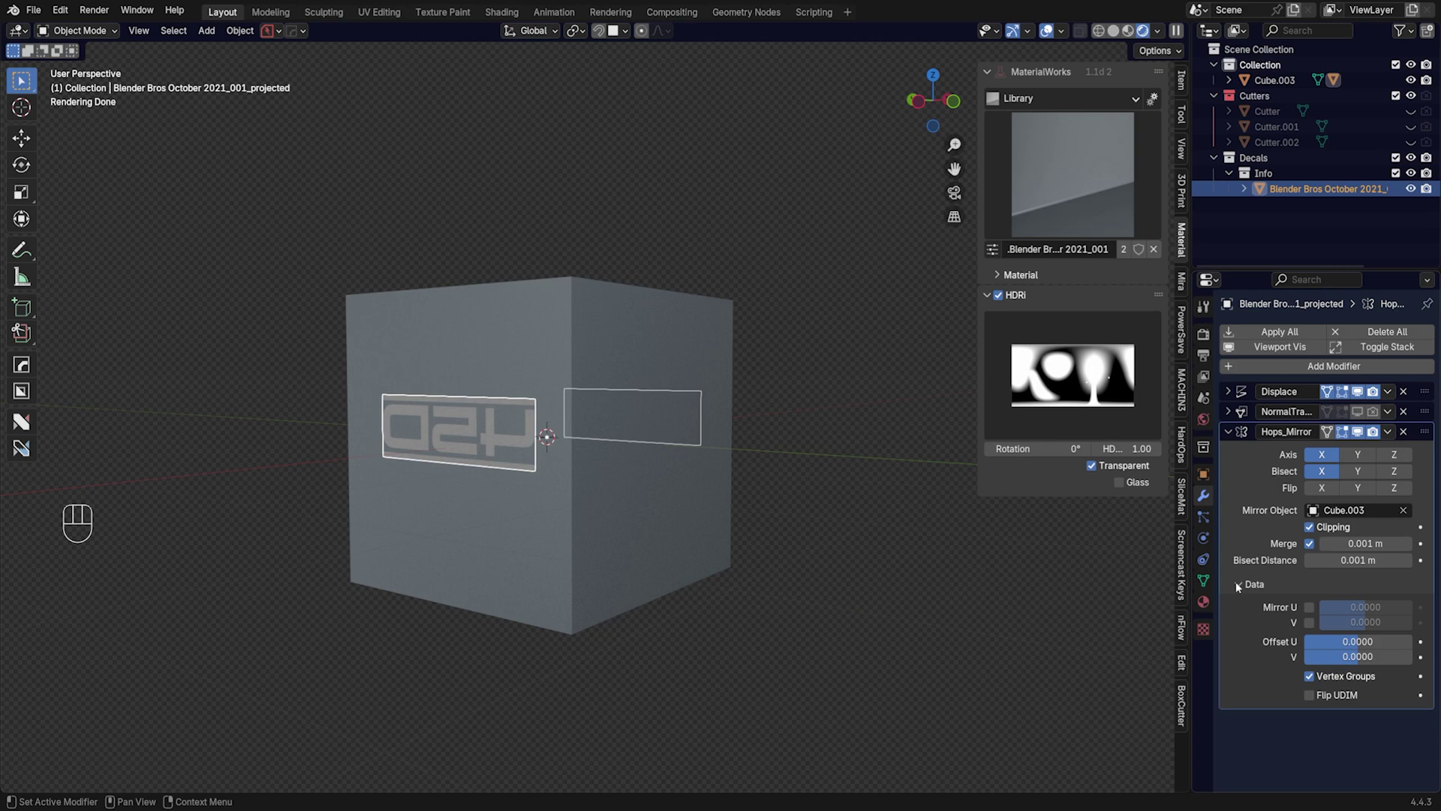
{"action": "left_click", "coordinate": [1309, 607]}
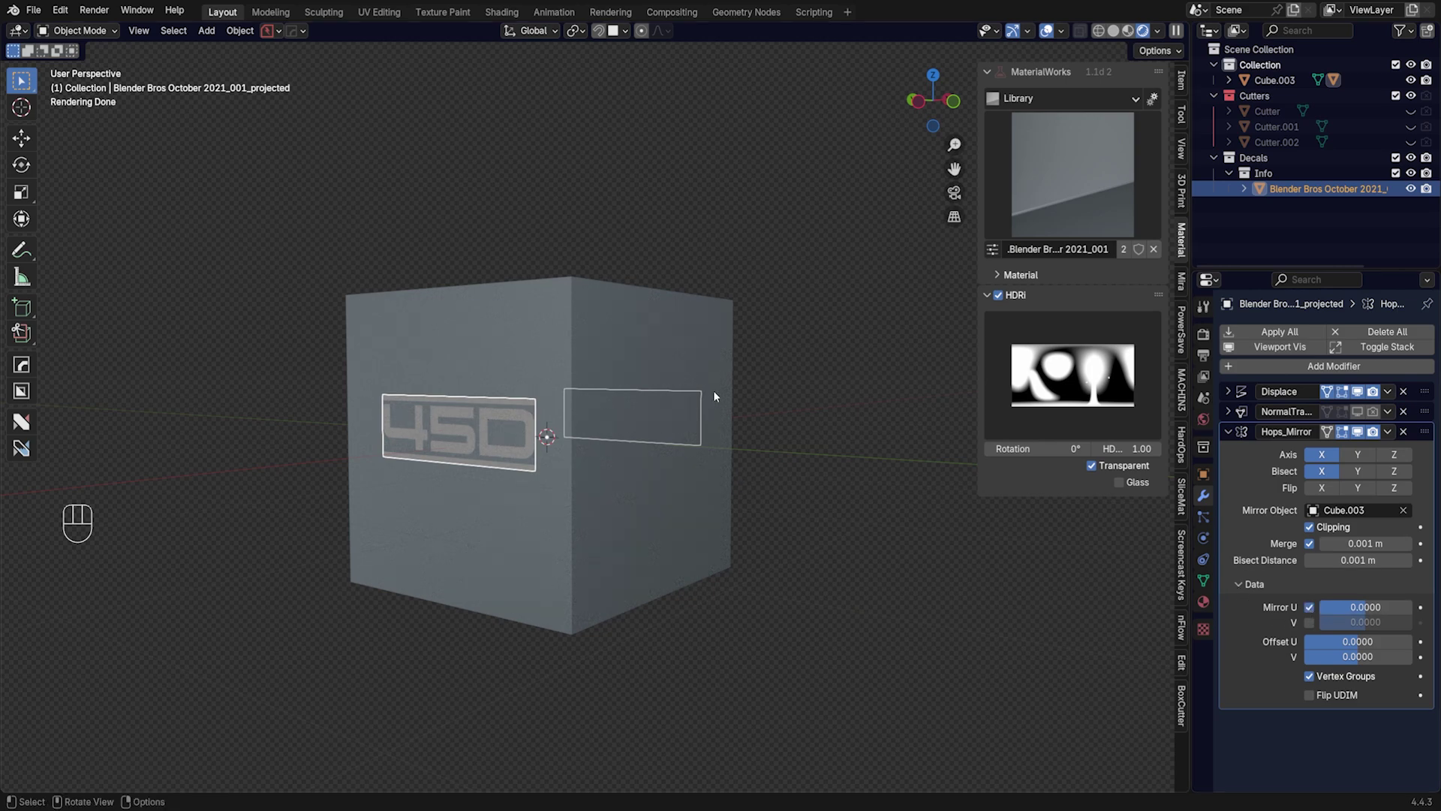
{"action": "middle_click_drag", "start_coordinate": [705, 393], "coordinate": [668, 401]}
{"action": "middle_click_drag", "start_coordinate": [571, 384], "coordinate": [521, 376], "text": "shift"}
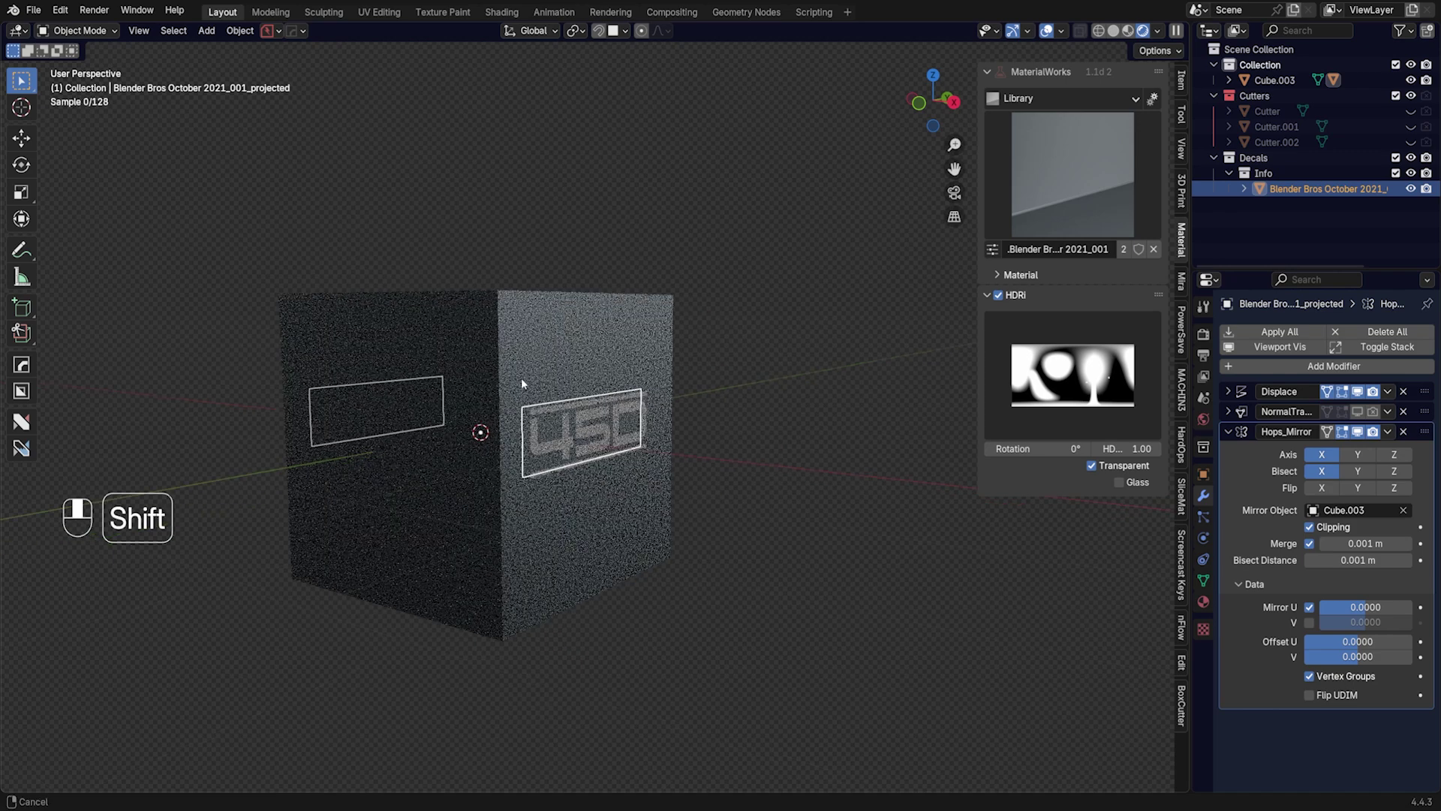
{"action": "left_click", "coordinate": [1403, 431]}
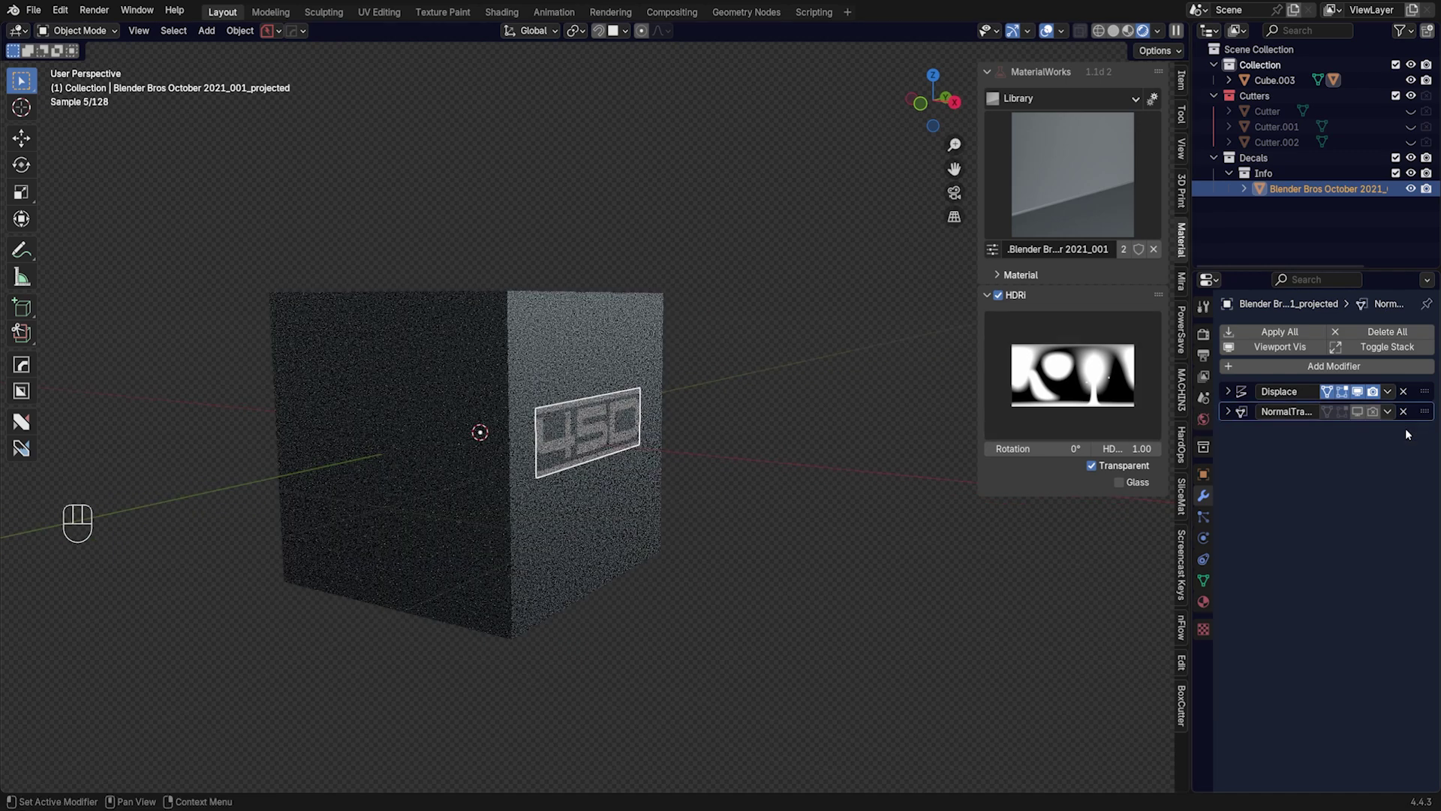
{"action": "middle_click_drag", "start_coordinate": [698, 376], "coordinate": [623, 425], "text": "shift"}
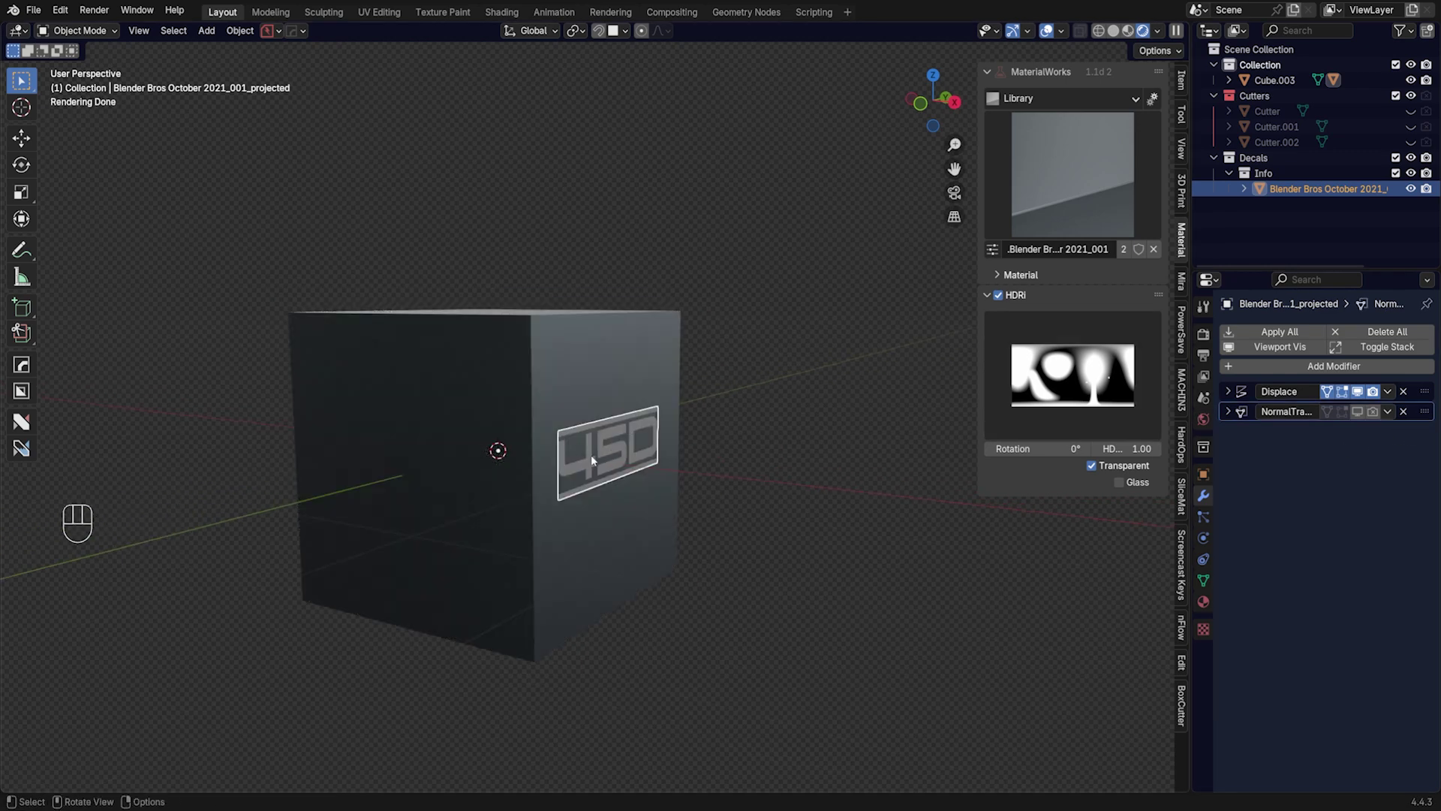
Mirror the decal across the cube's X axis with the HardOps mirror tool, with Textures Flip u enabled
{"action": "left_click", "coordinate": [552, 402], "text": "shift"}
{"action": "key", "text": "alt+x"}
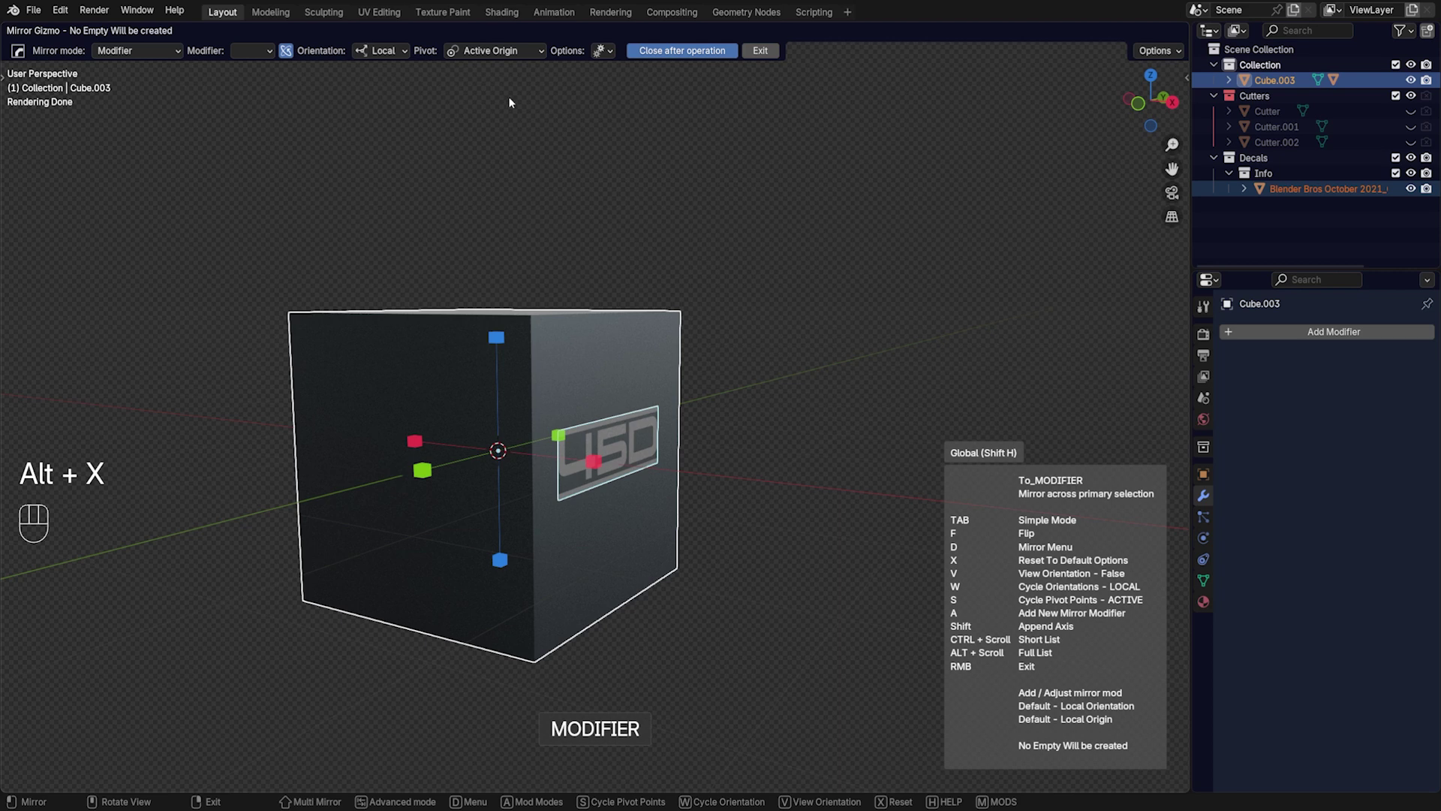
{"action": "left_click", "coordinate": [603, 50]}
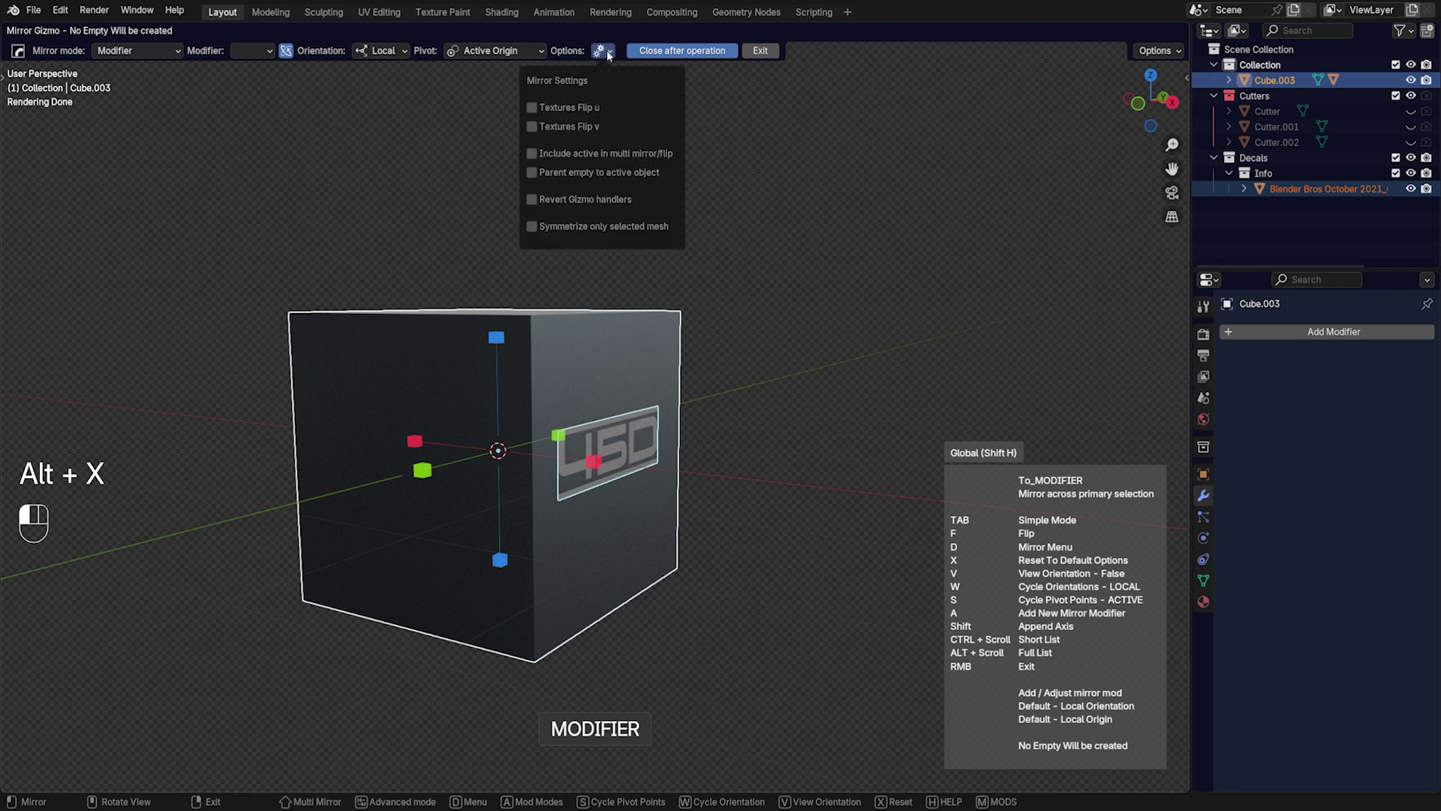
{"action": "left_click", "coordinate": [573, 109]}
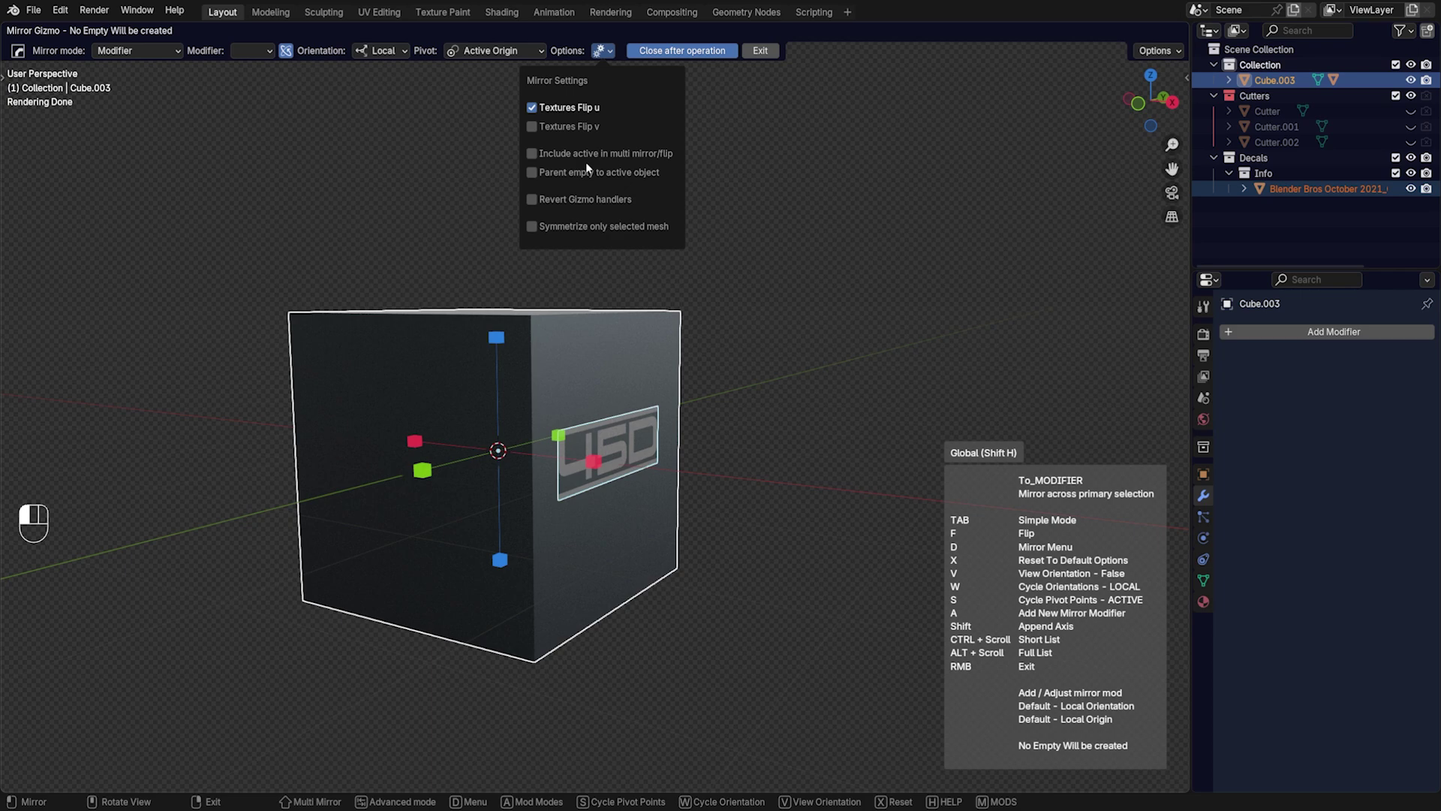
{"action": "left_click", "coordinate": [597, 466]}
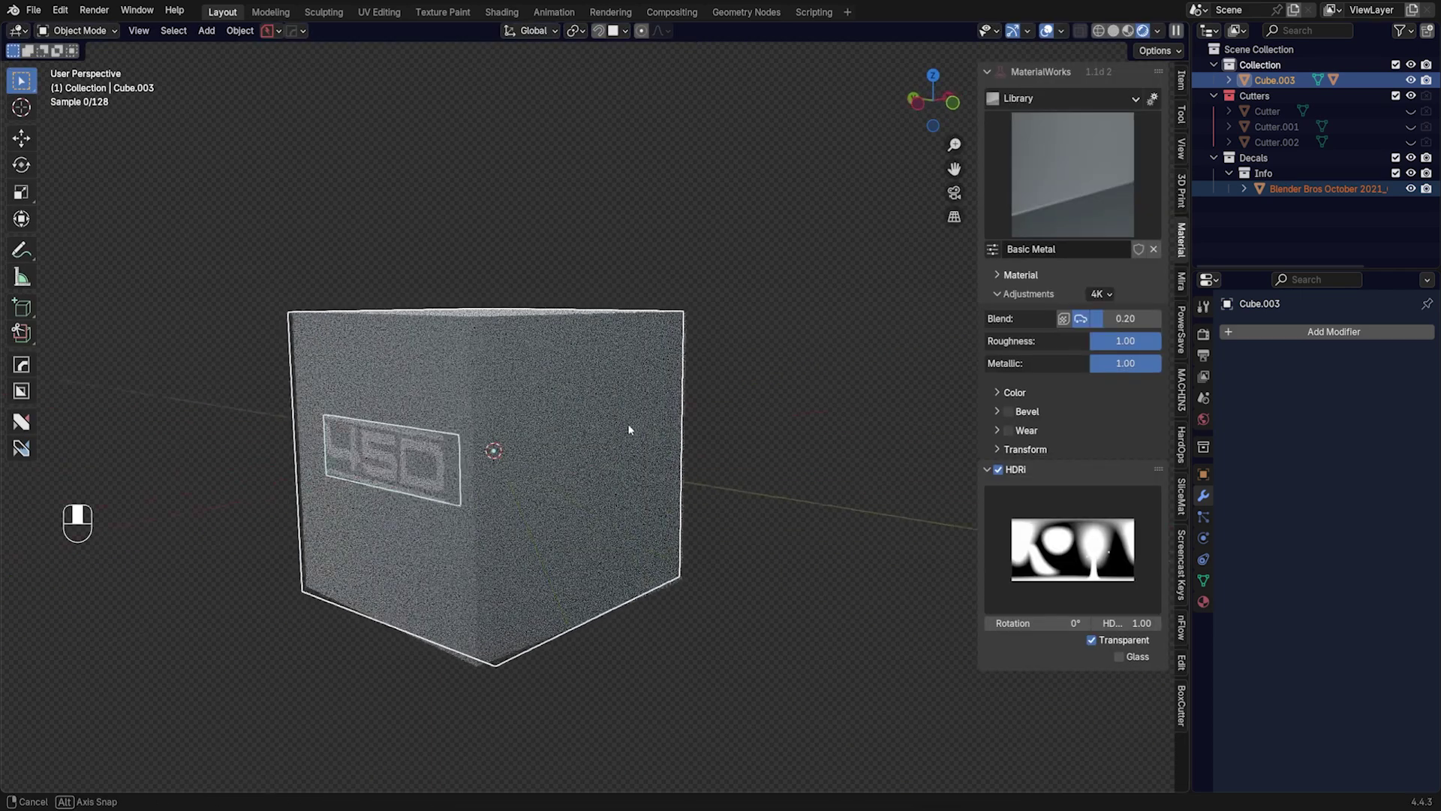
{"action": "middle_click_drag", "start_coordinate": [725, 429], "coordinate": [587, 434]}
Delete the cube and its decal, return the viewport to solid shading and hide the sidebar
{"action": "key", "text": "a"}
{"action": "key", "text": "x"}
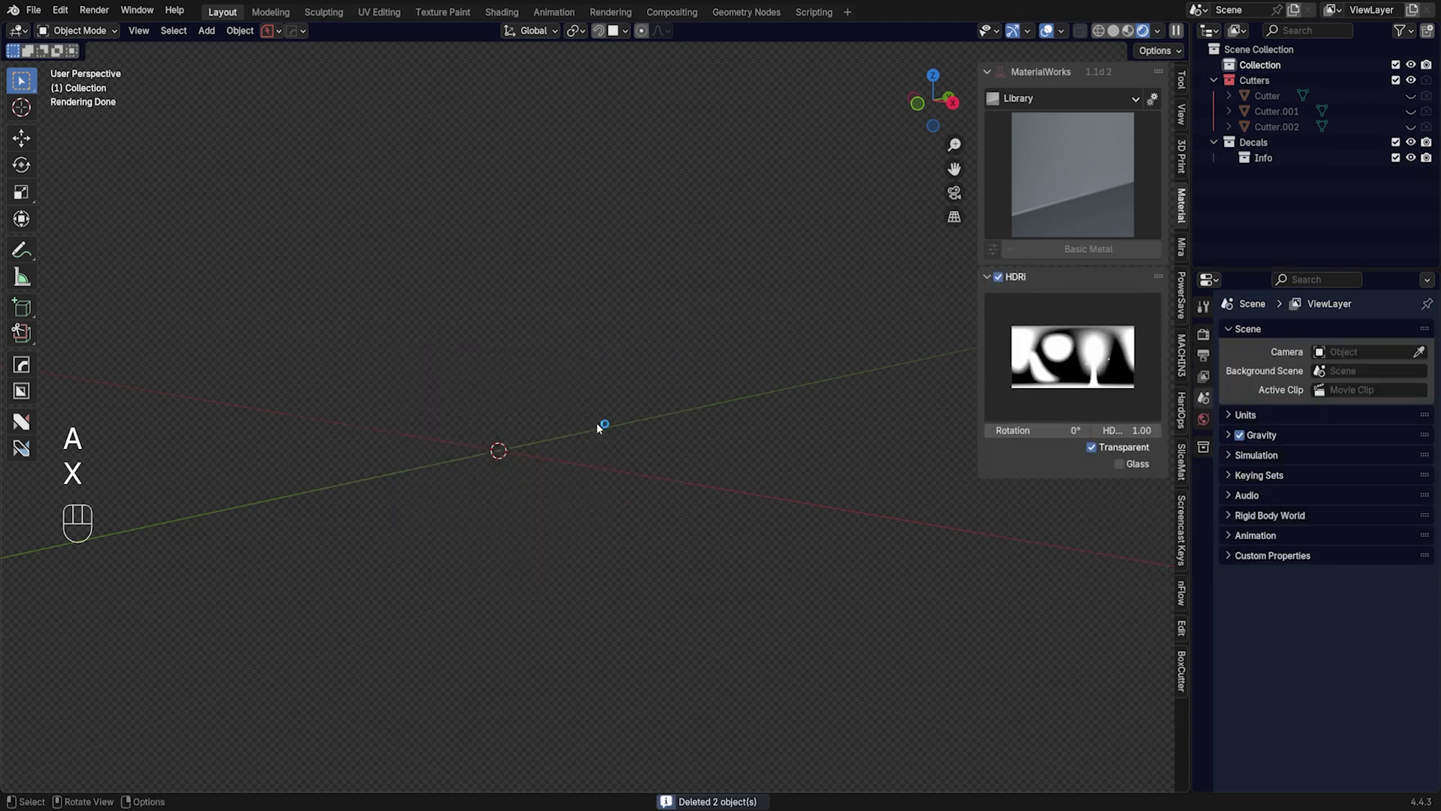
{"action": "left_click", "coordinate": [1114, 33]}
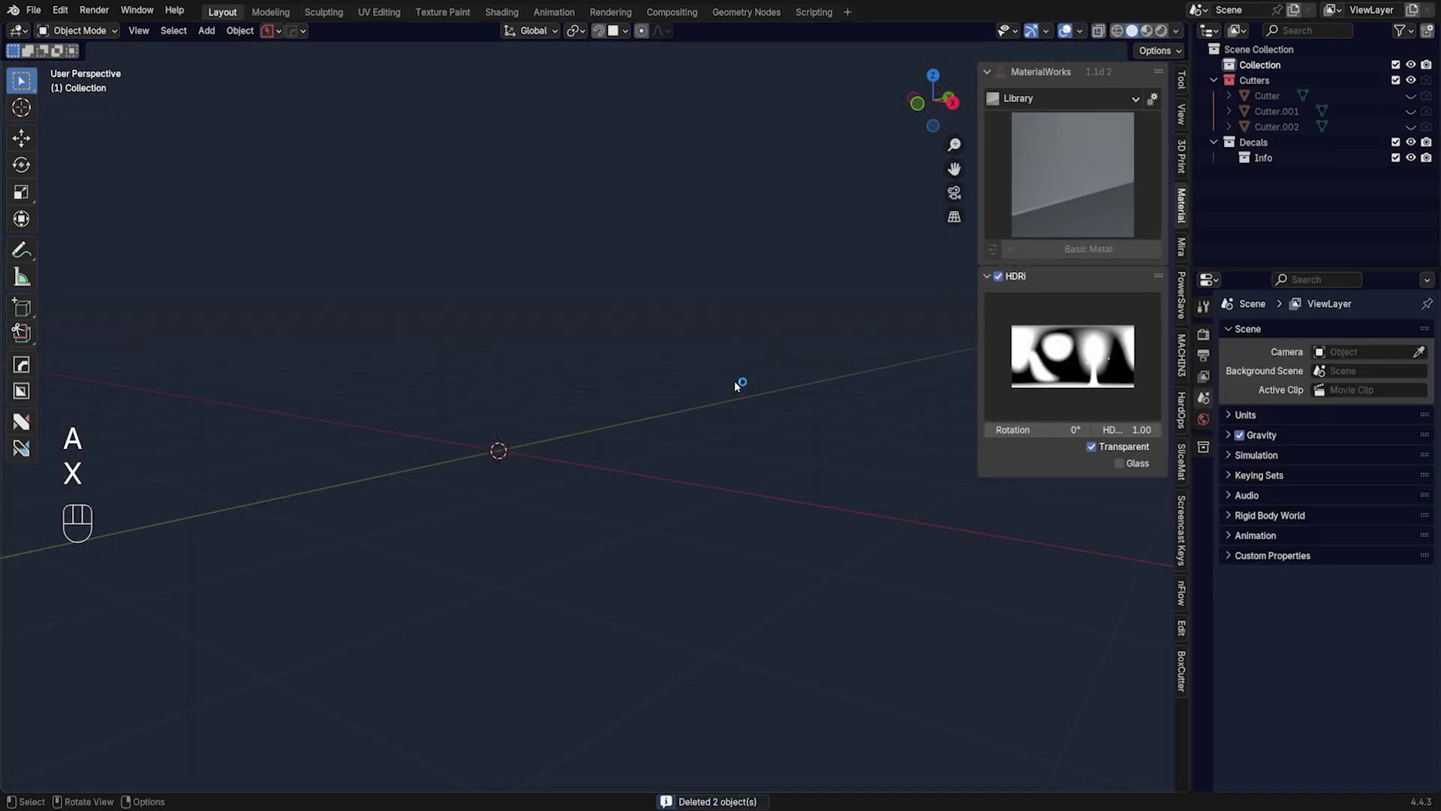
{"action": "key", "text": "n"}
Review the HardOps mirror options on a temporary new cube, and delete the cube
{"action": "middle_click_drag", "start_coordinate": [635, 351], "coordinate": [599, 350]}
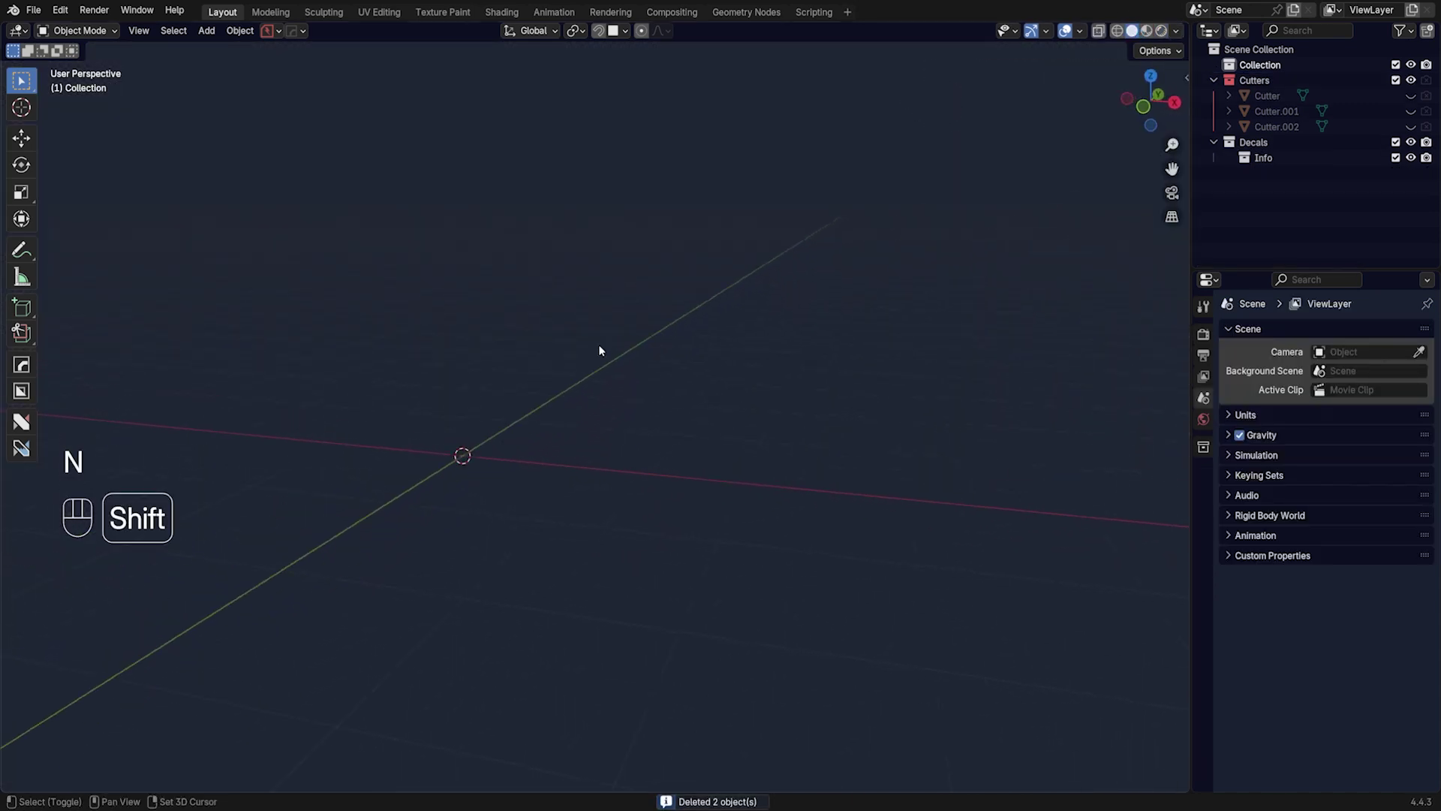
{"action": "key", "text": "shift+a"}
{"action": "mouse_move", "coordinate": [600, 348]}
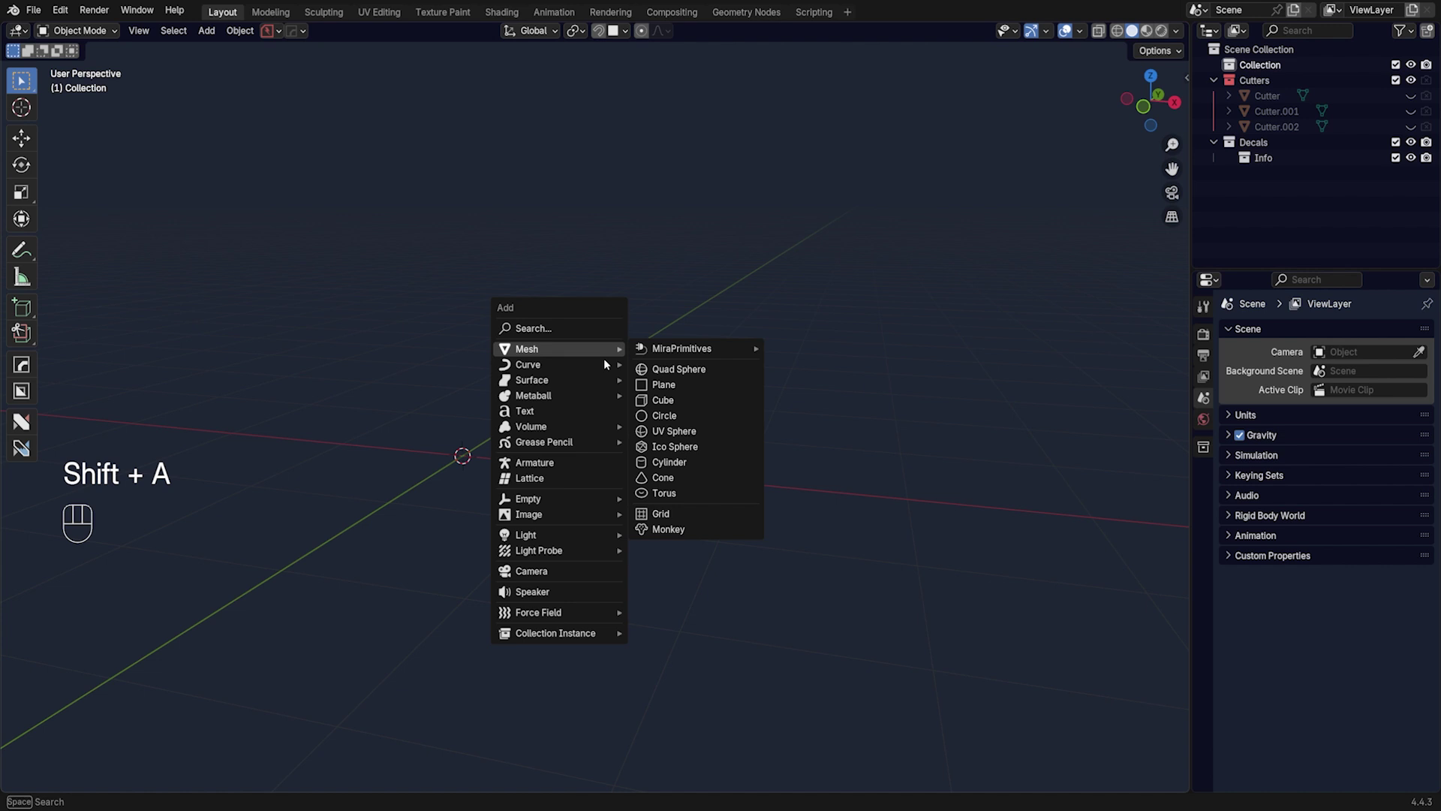
{"action": "left_click", "coordinate": [655, 401]}
{"action": "key", "text": "alt+x"}
{"action": "left_click", "coordinate": [602, 50]}
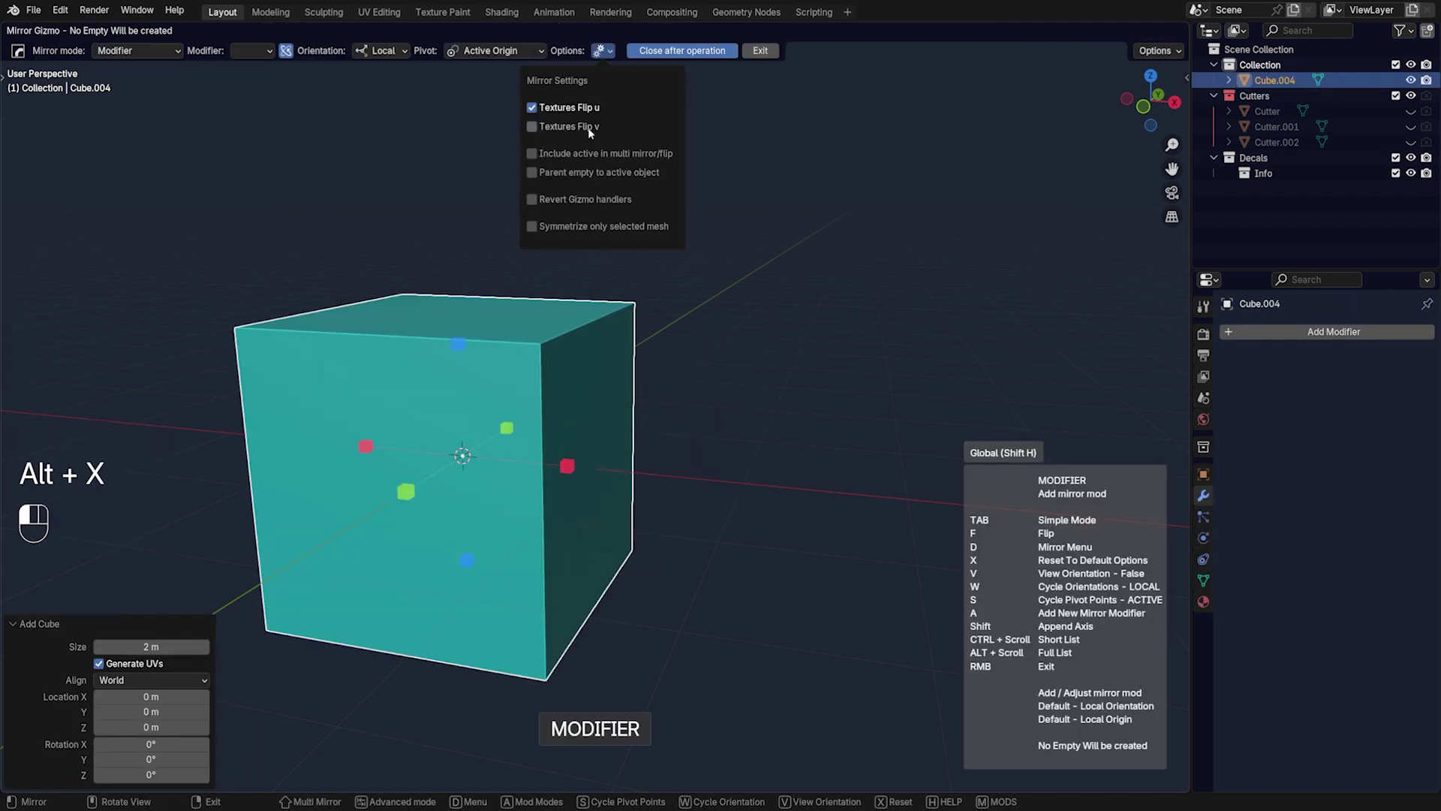
{"action": "right_click", "coordinate": [533, 357]}
{"action": "key", "text": "x"}
{"action": "left_click", "coordinate": [533, 357]}
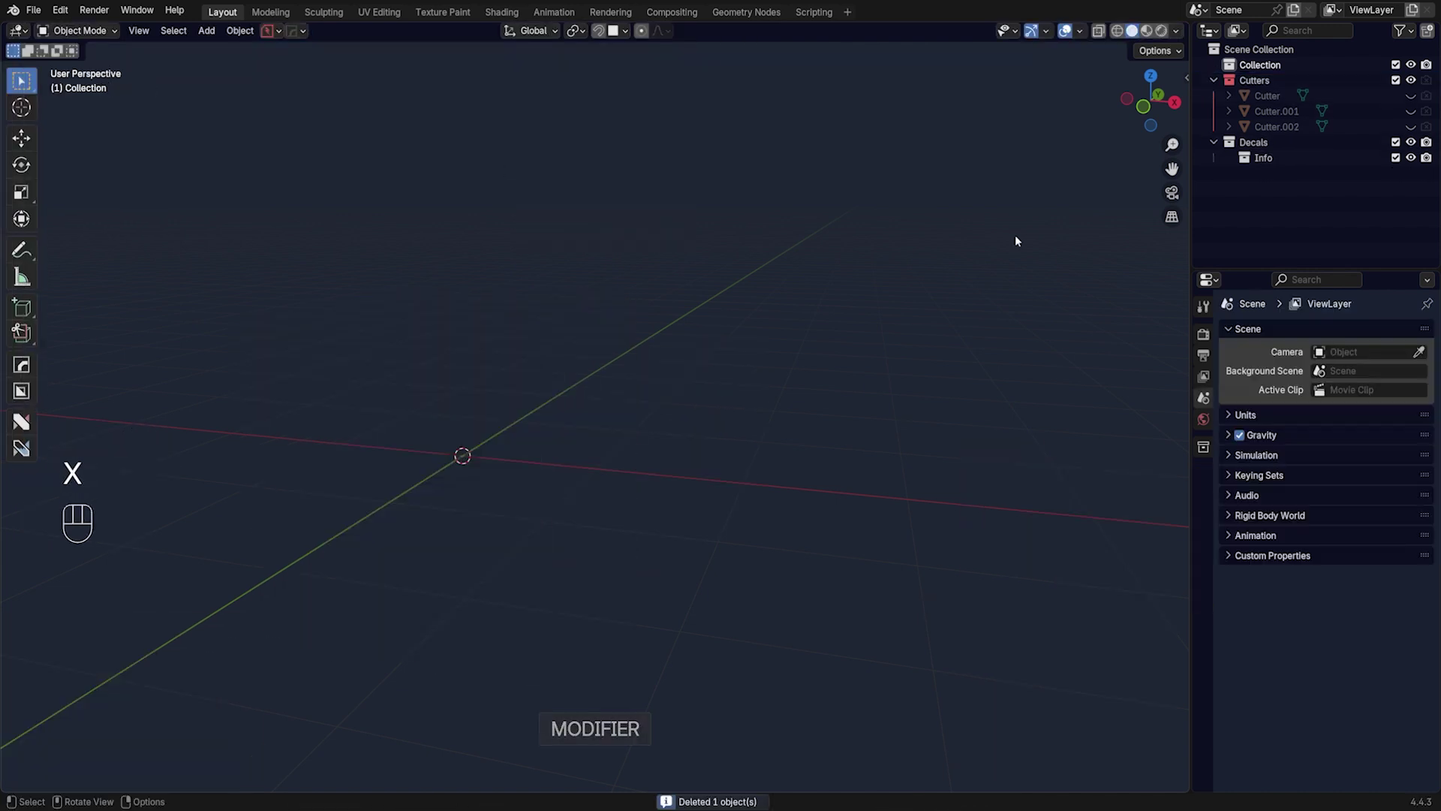
Delete the Cutters and Decals collections together with everything inside them
{"action": "left_click", "coordinate": [1276, 79]}
{"action": "left_click", "coordinate": [1269, 126], "text": "shift"}
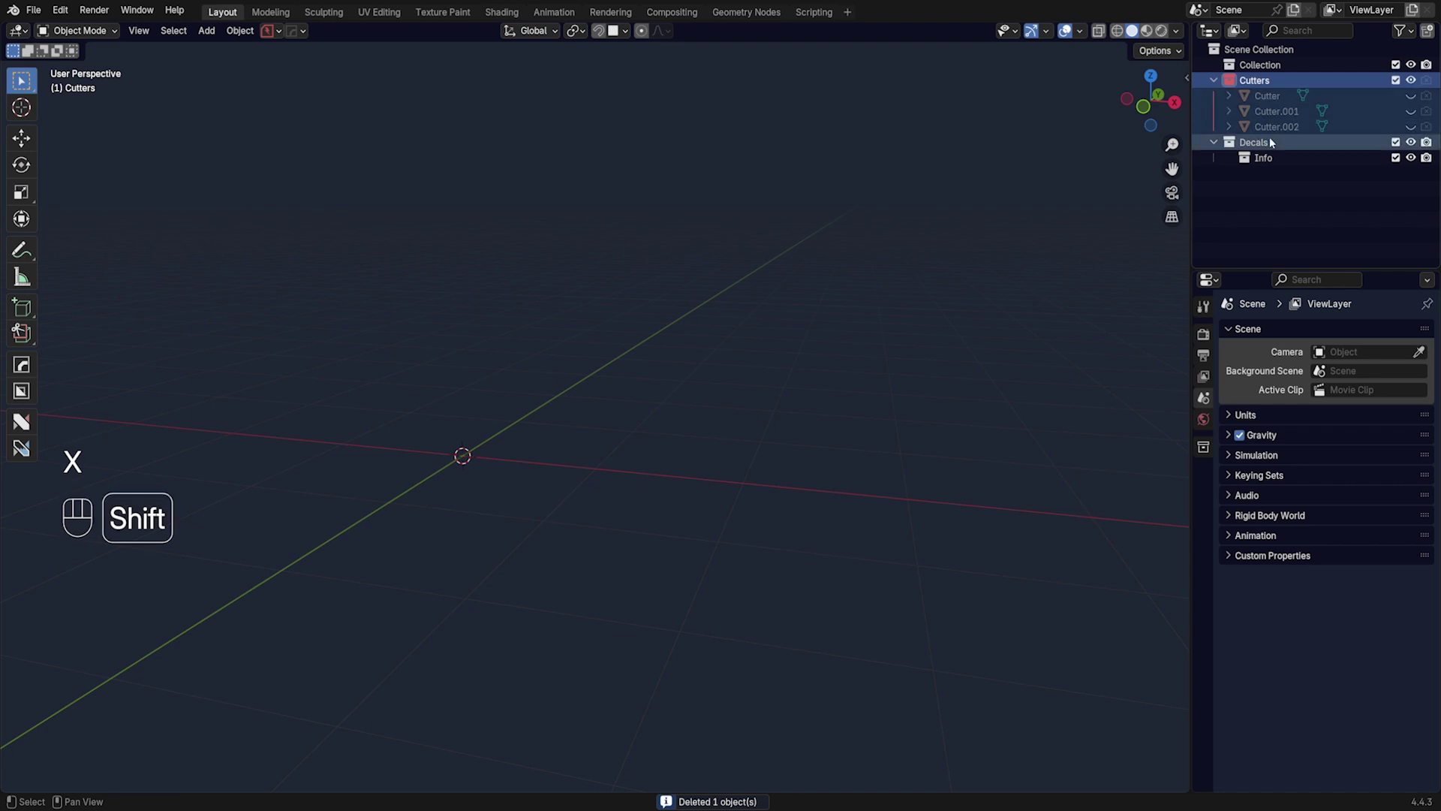
{"action": "right_click", "coordinate": [1269, 127]}
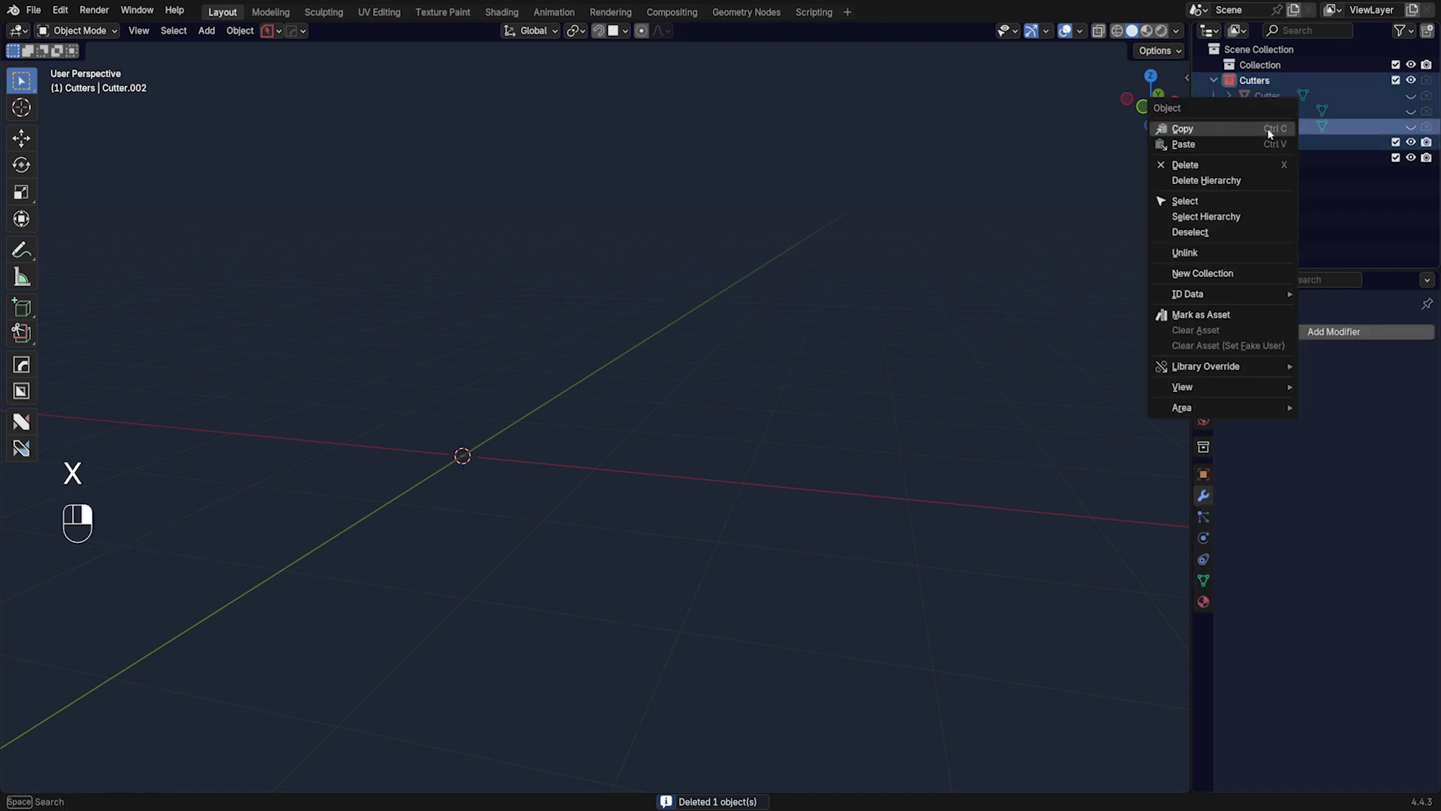
{"action": "left_click", "coordinate": [1231, 182]}
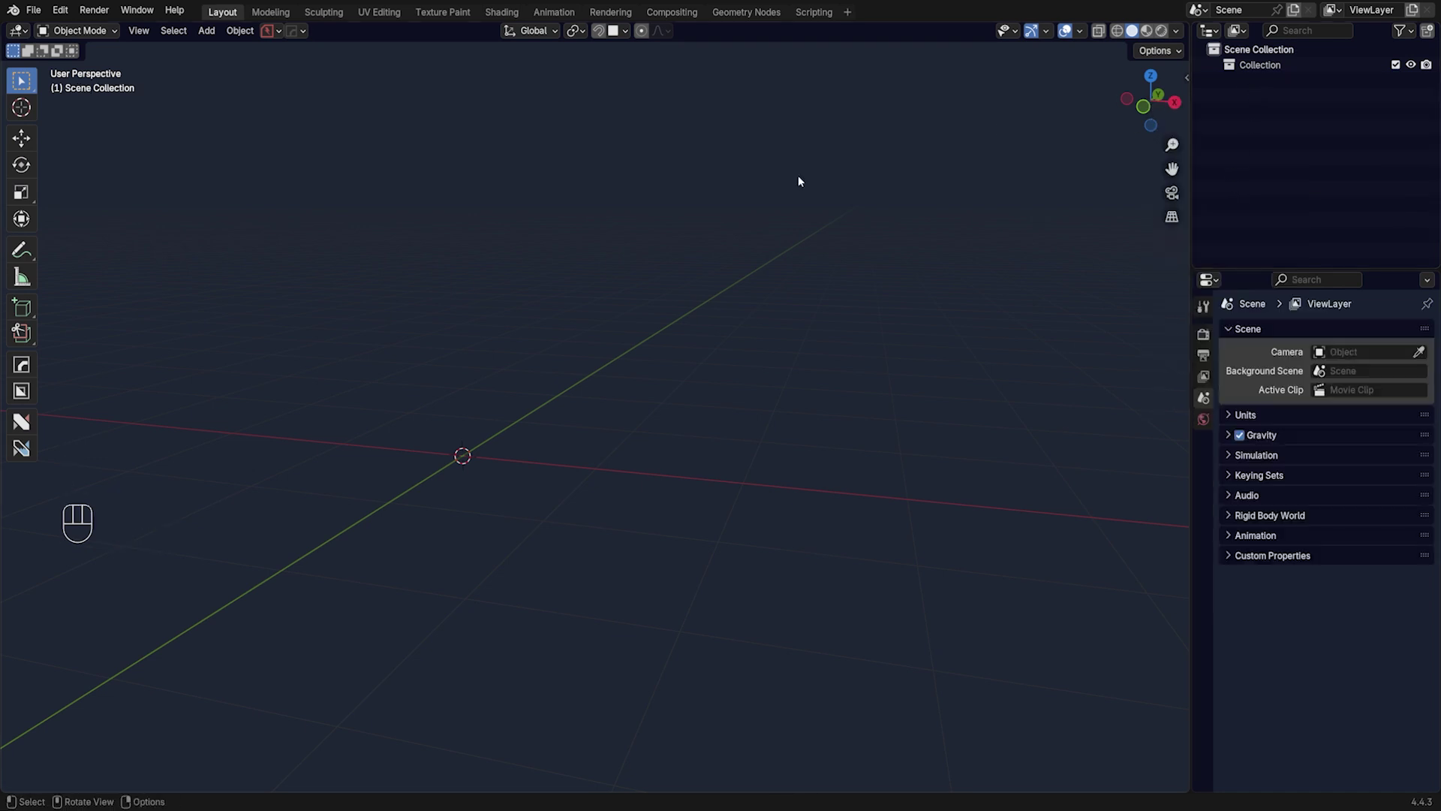
Save the emptied scene as the default startup file and open the Preferences
{"action": "left_click", "coordinate": [33, 11]}
{"action": "mouse_move", "coordinate": [142, 317]}
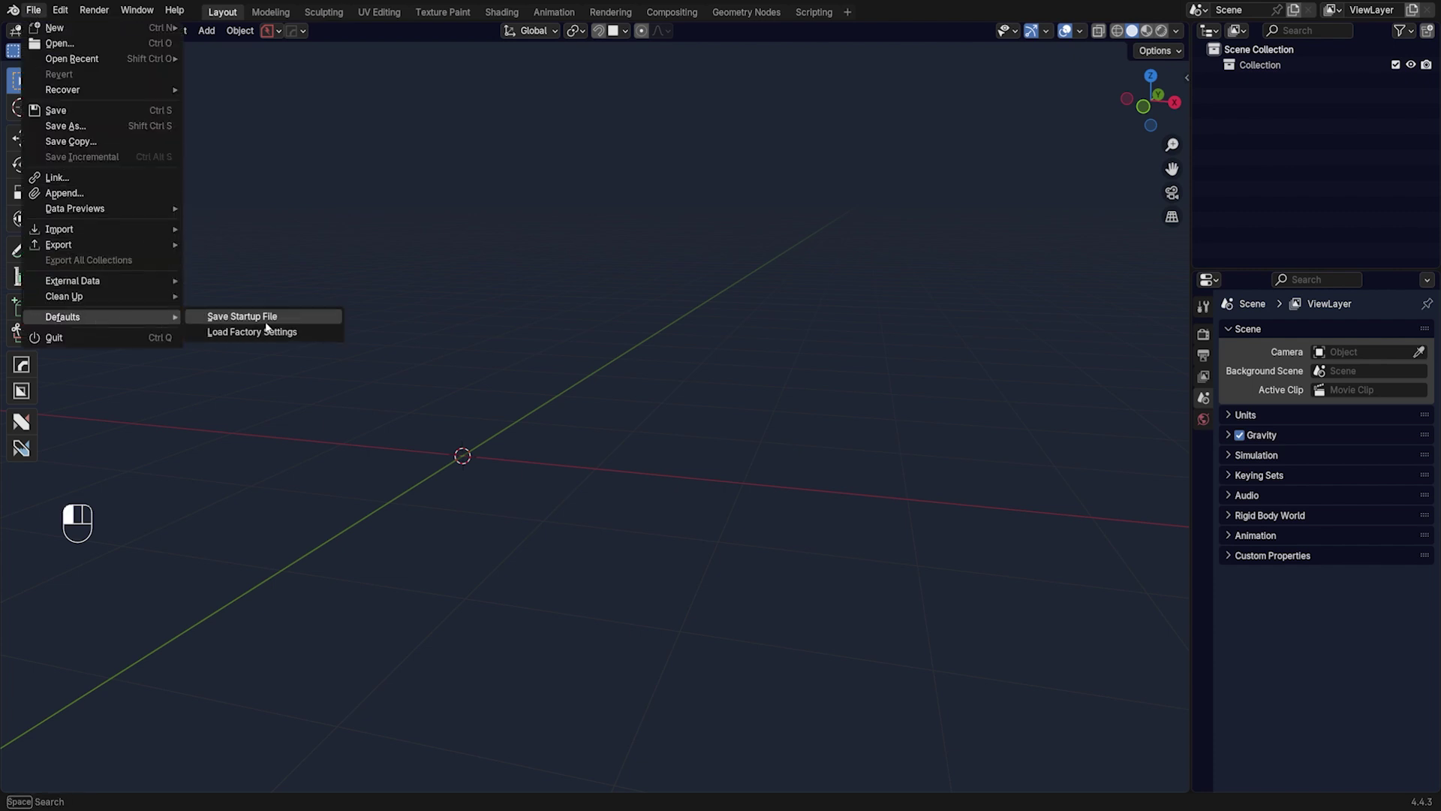
{"action": "left_click", "coordinate": [266, 323]}
{"action": "left_click", "coordinate": [696, 428]}
{"action": "left_click", "coordinate": [60, 10]}
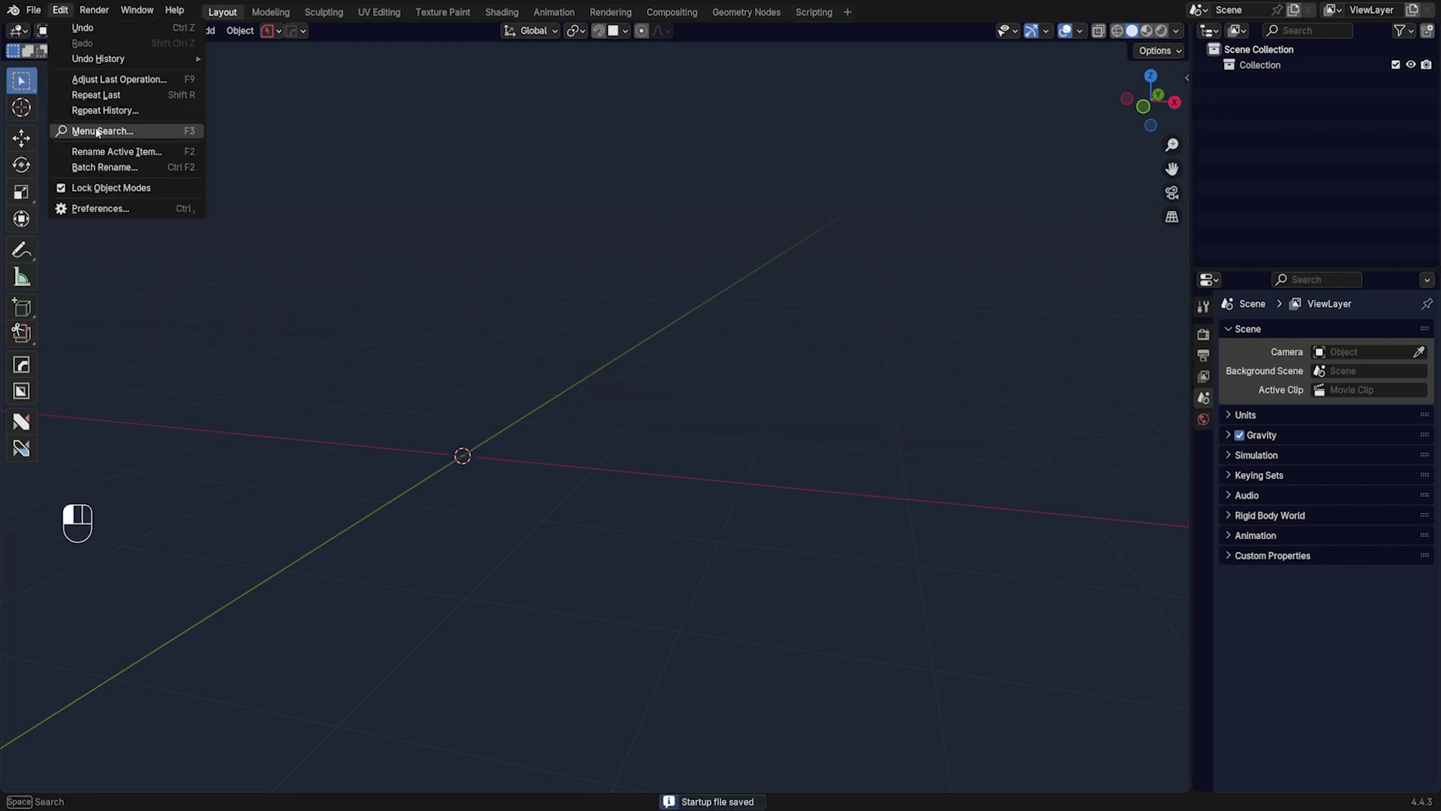
{"action": "left_click", "coordinate": [128, 211]}
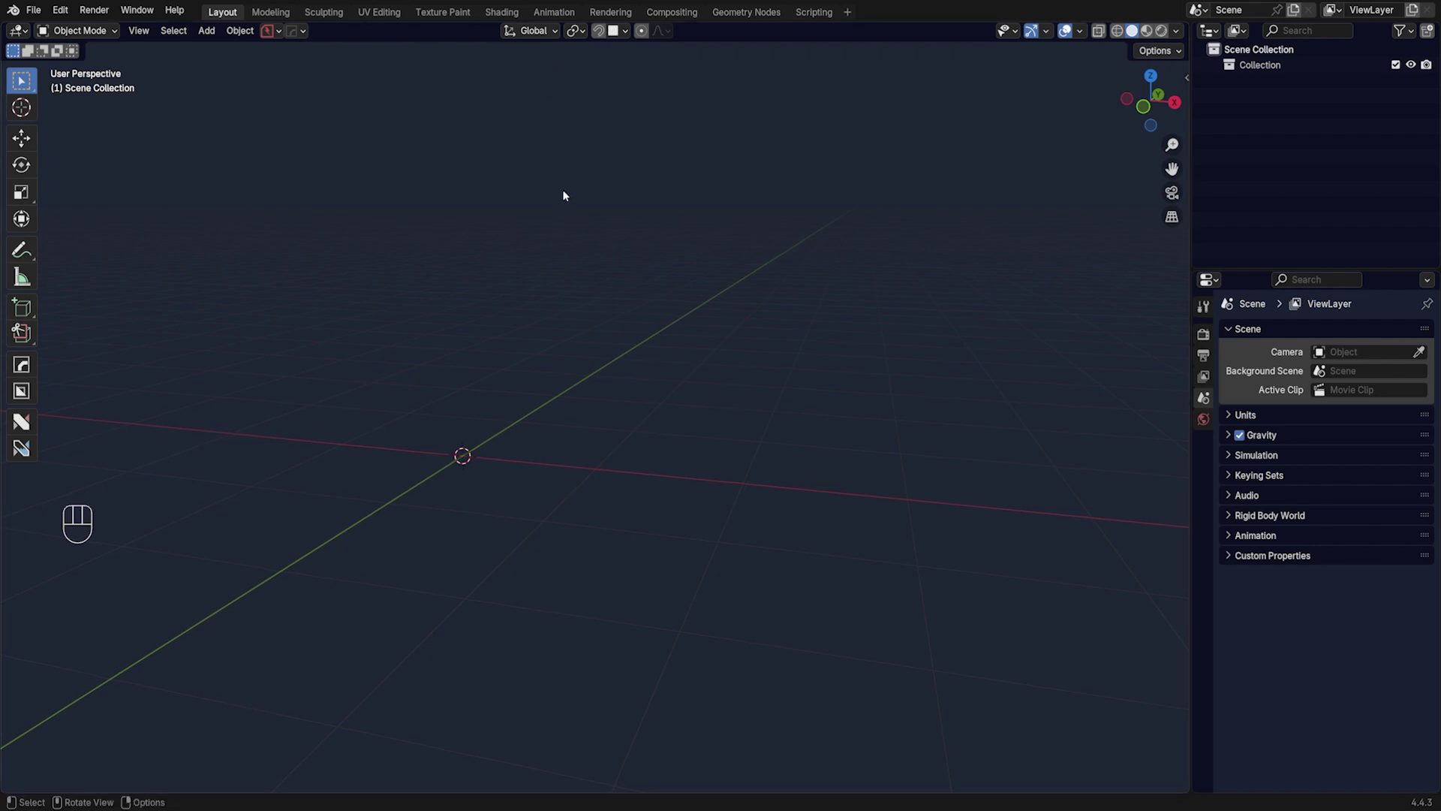
Add a 2 m cube at the world origin and display the HardOps mirror tool's option settings for it
{"action": "key", "text": "shift+a"}
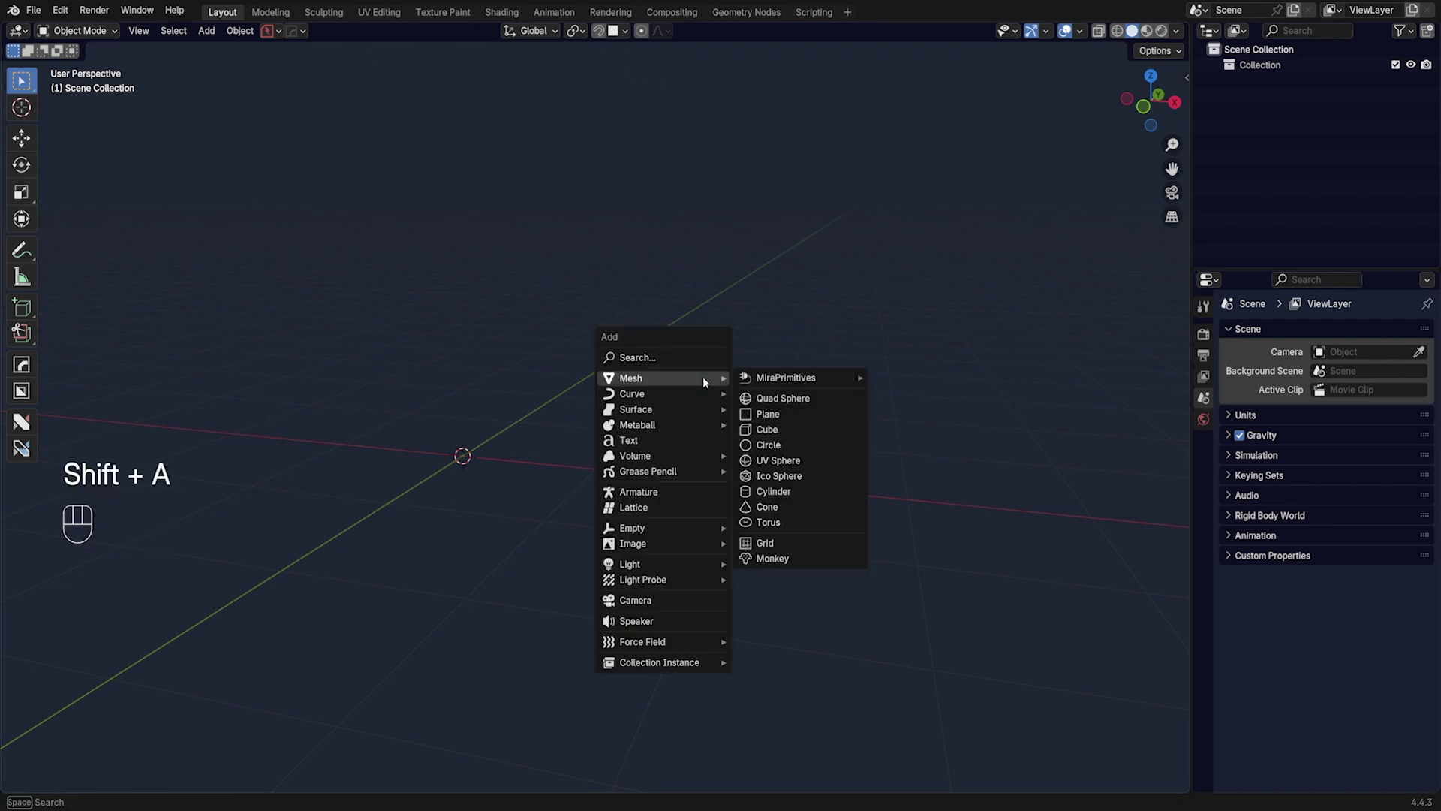
{"action": "left_click", "coordinate": [761, 425]}
{"action": "middle_click_drag", "start_coordinate": [762, 426], "coordinate": [653, 263]}
{"action": "key", "text": "ctrl+z"}
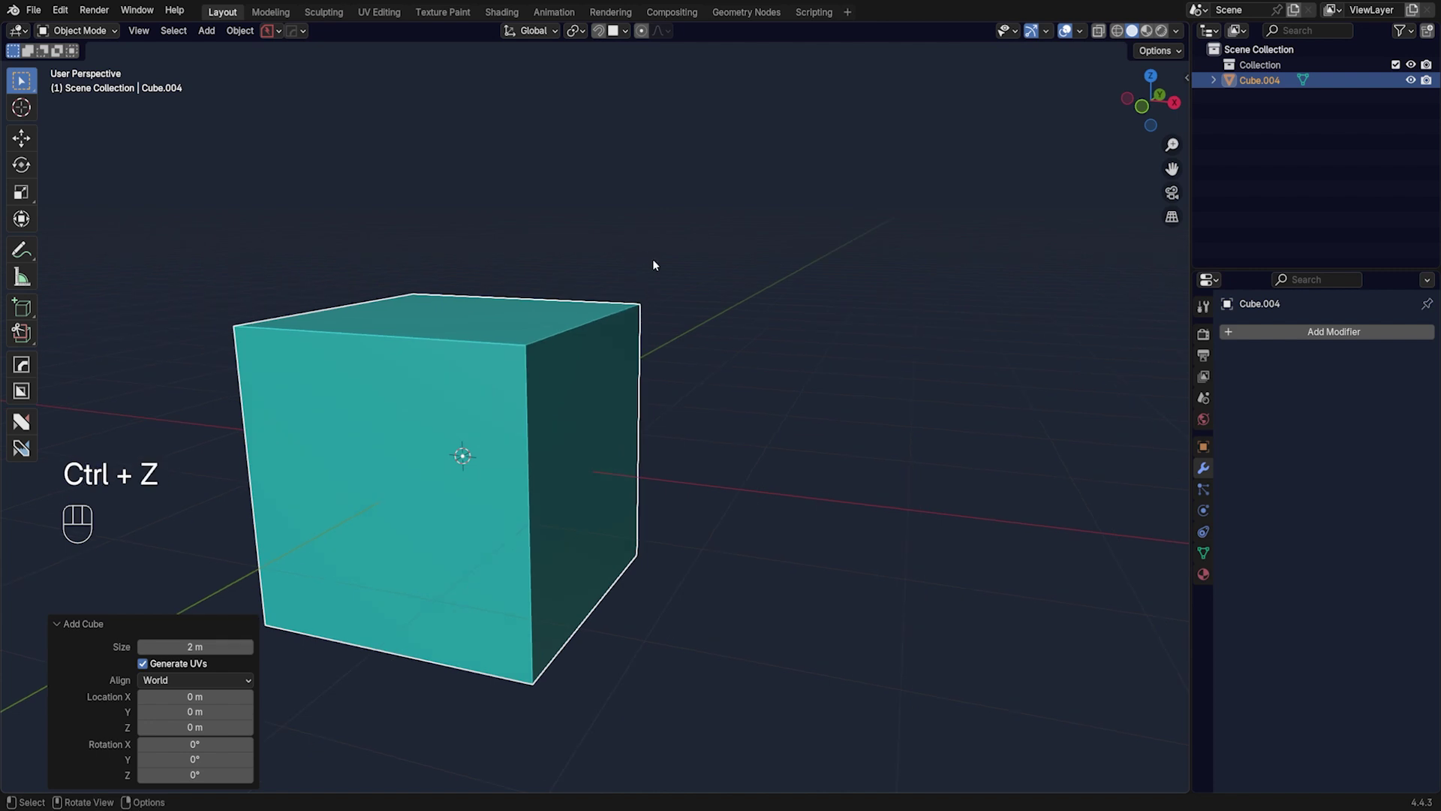
{"action": "key", "text": "alt+x"}
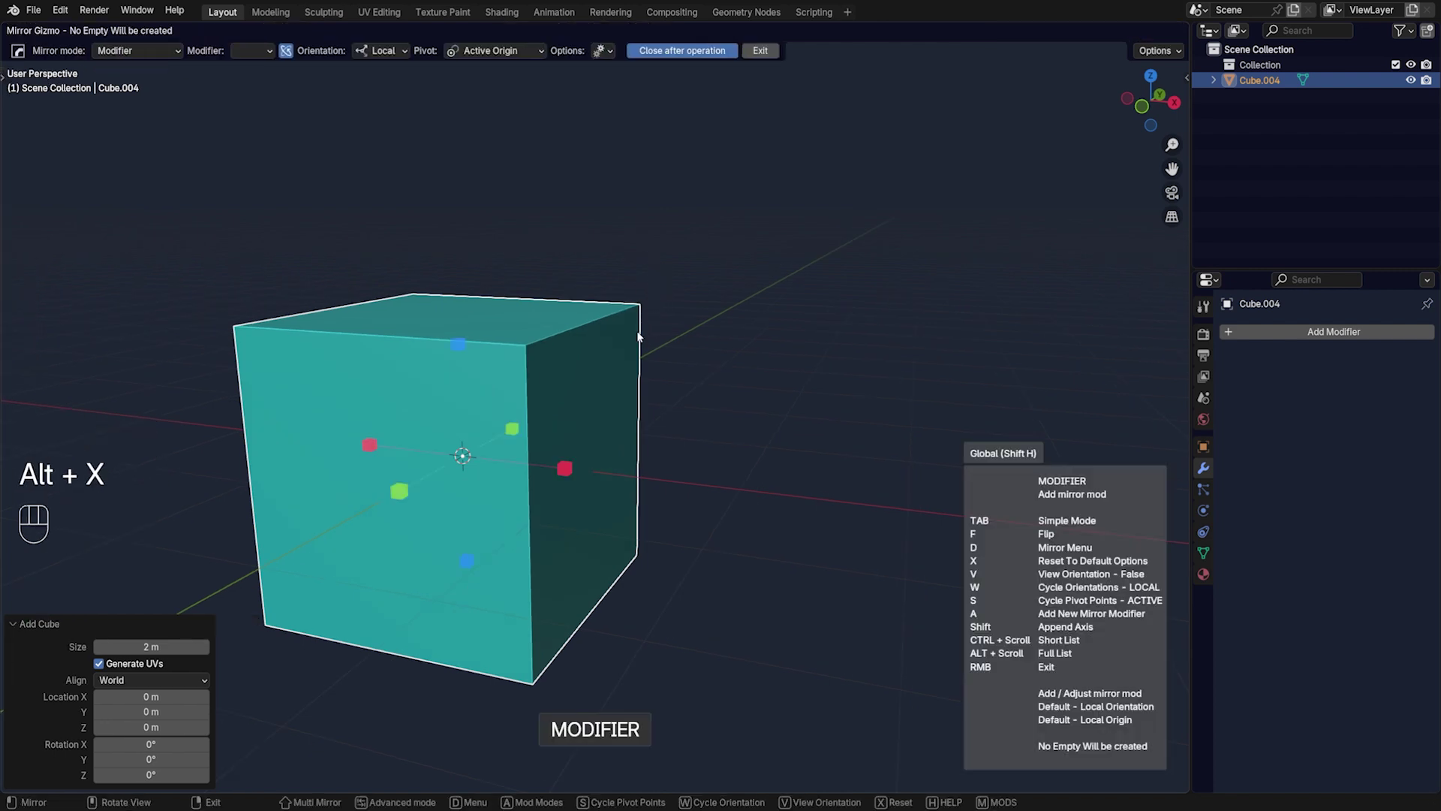
{"action": "left_click", "coordinate": [604, 50]}
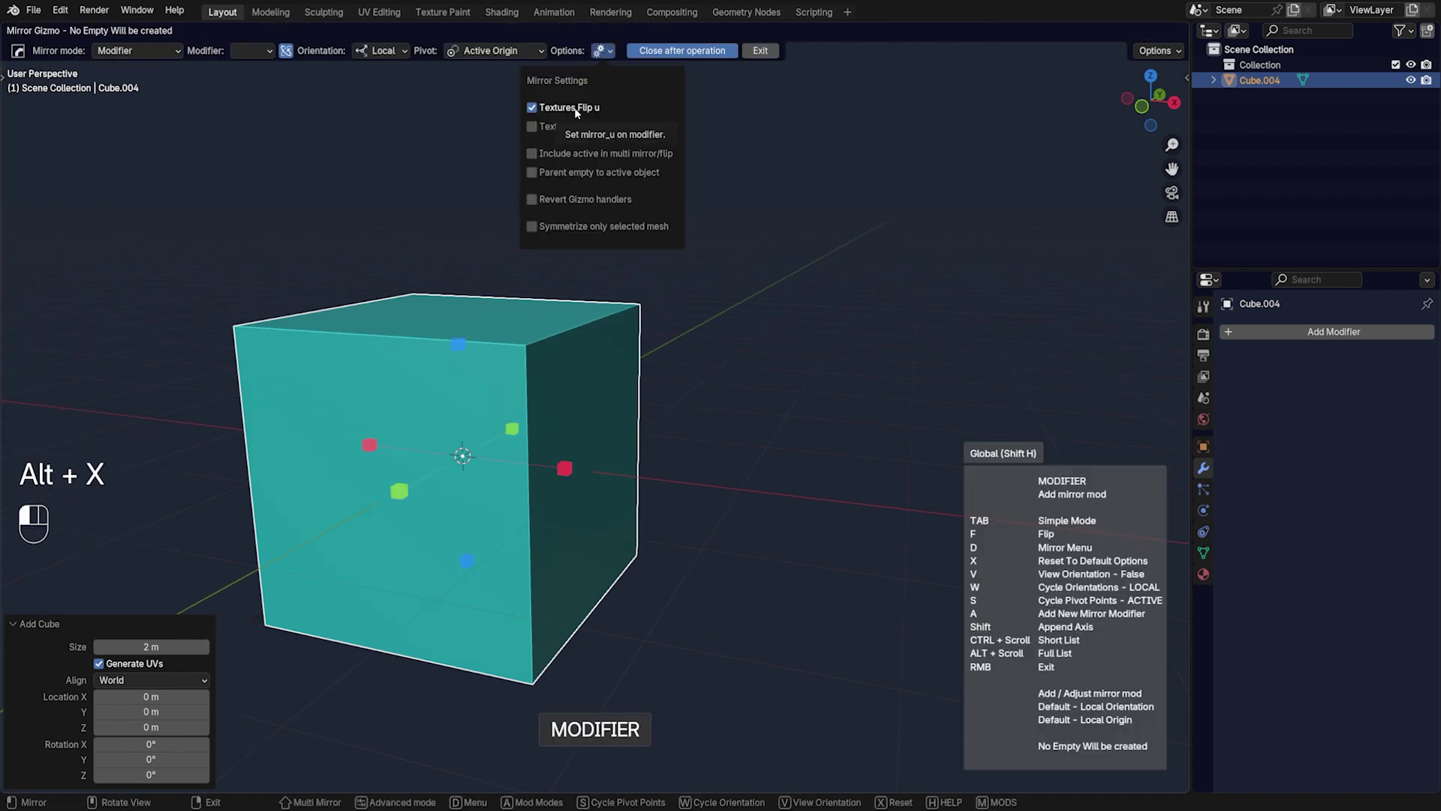